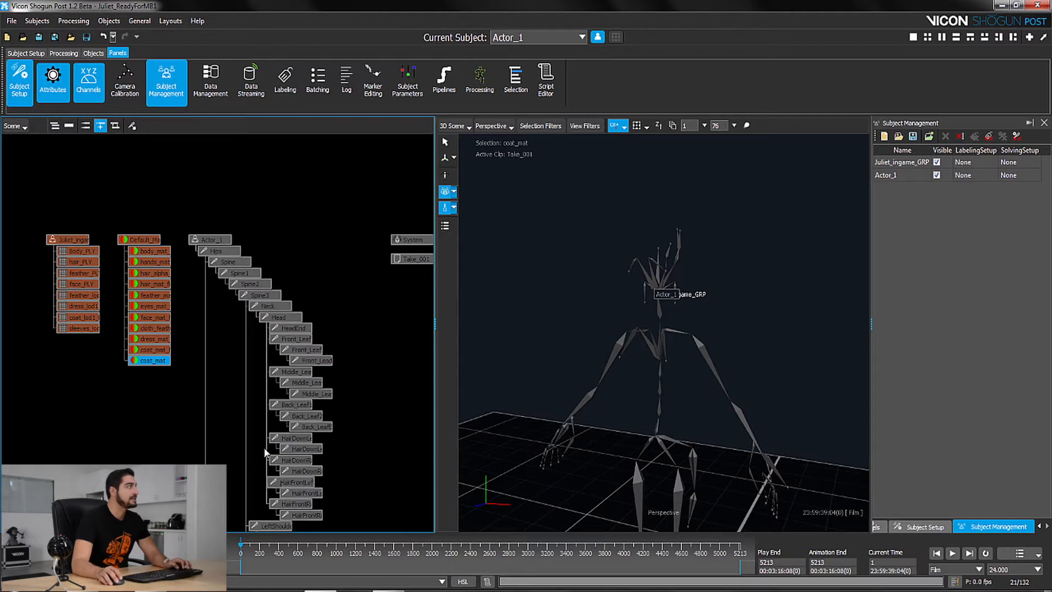
Step: Delete the Juliet_ingame_GRP mesh group and the default materials group with all their children from the scene
left_click(153, 221)
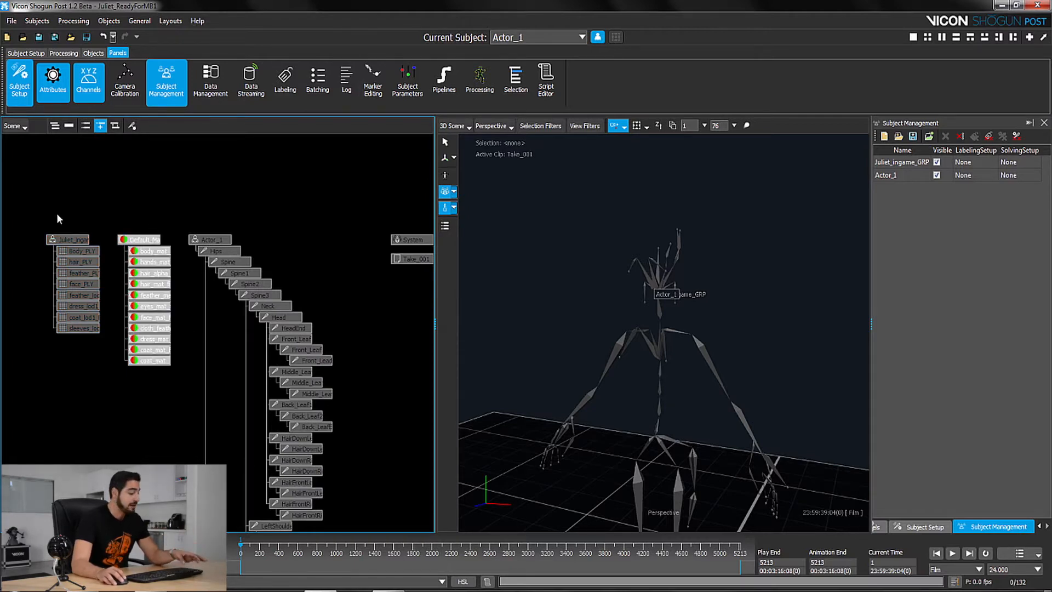
left_click_drag(38, 188, 169, 422)
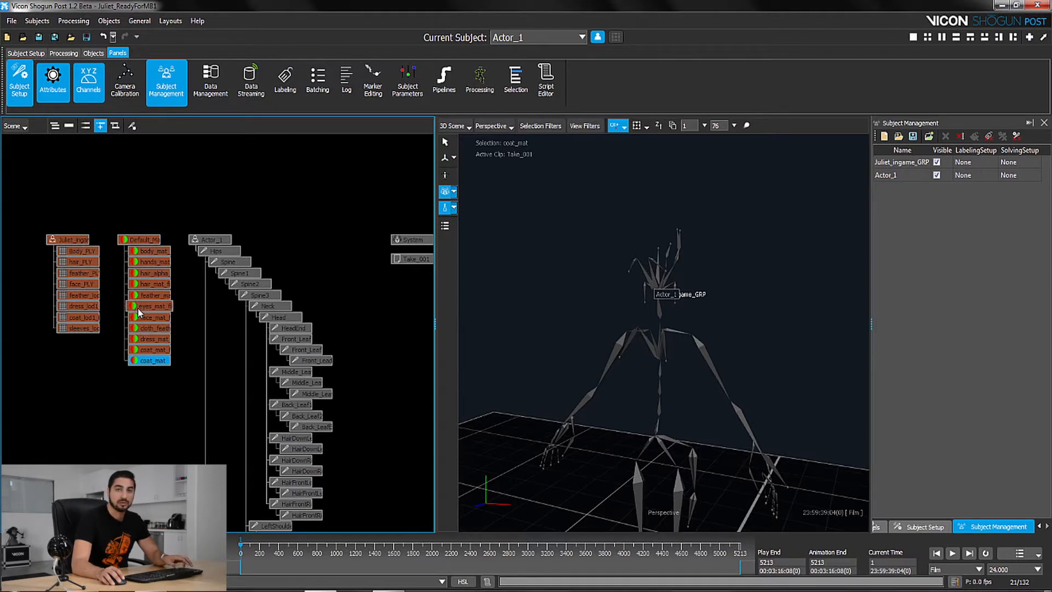
right_click(139, 250)
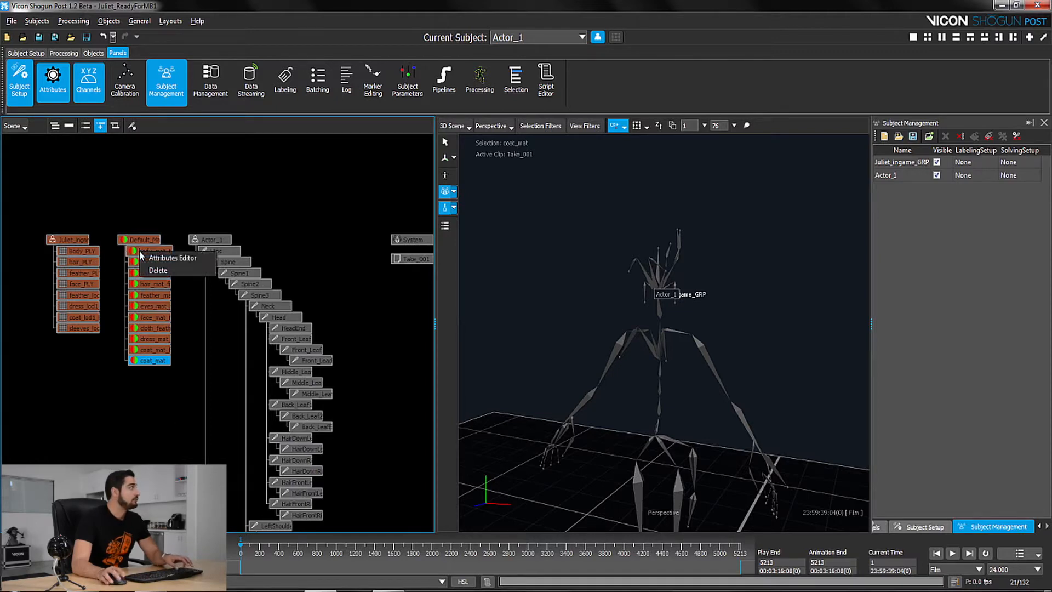
left_click(157, 270)
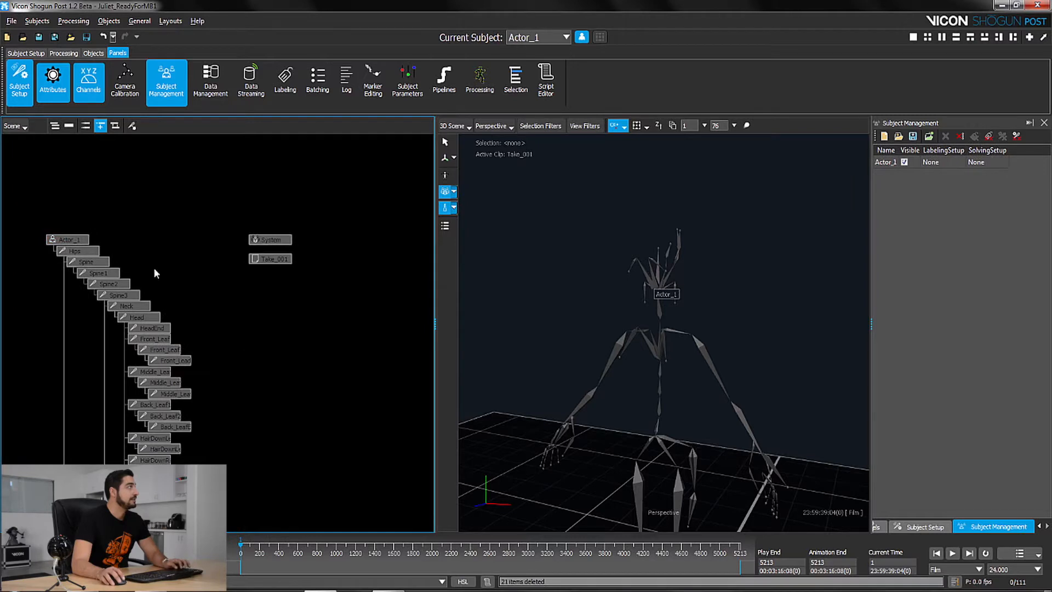
Step: Delete the Take_001 clip from the scene
left_click(297, 291)
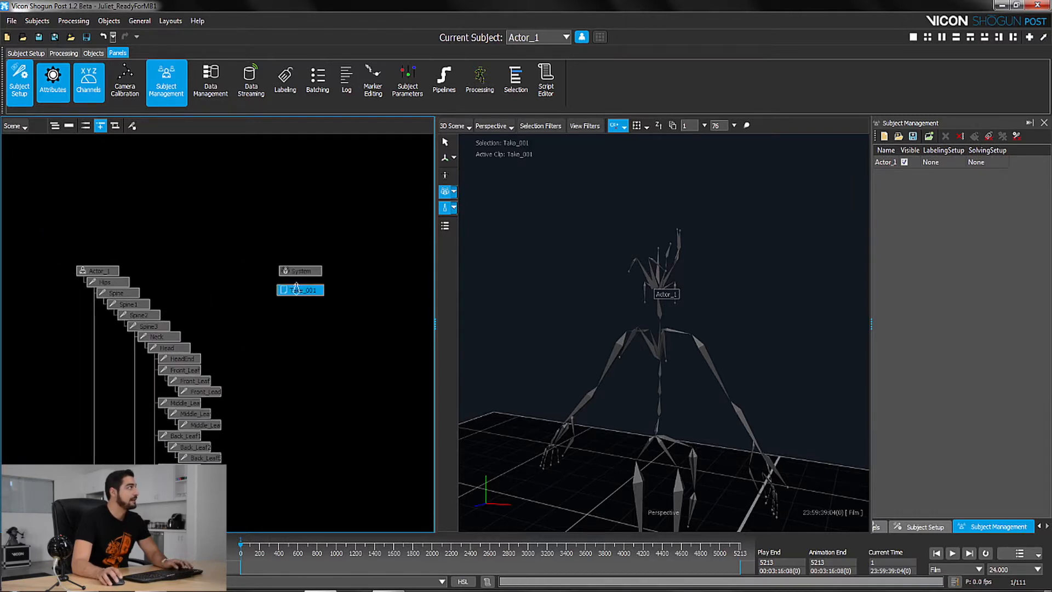
right_click(296, 288)
left_click(296, 289)
right_click(295, 292)
left_click(329, 306)
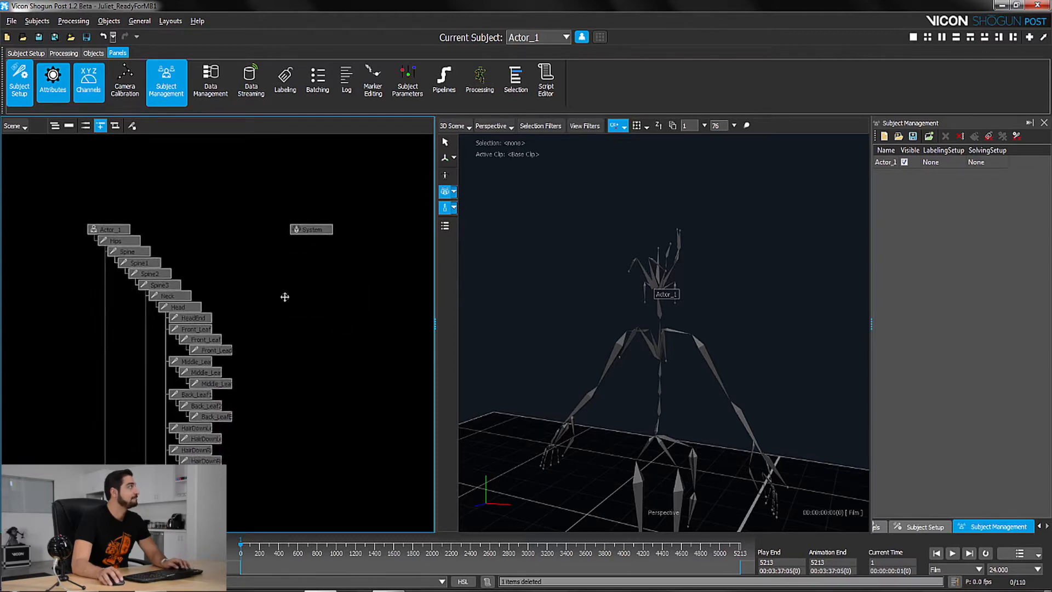
Step: Create a SolvingSetup object in the scene and select the Actor_1 root
scroll(278, 384, "up", 6)
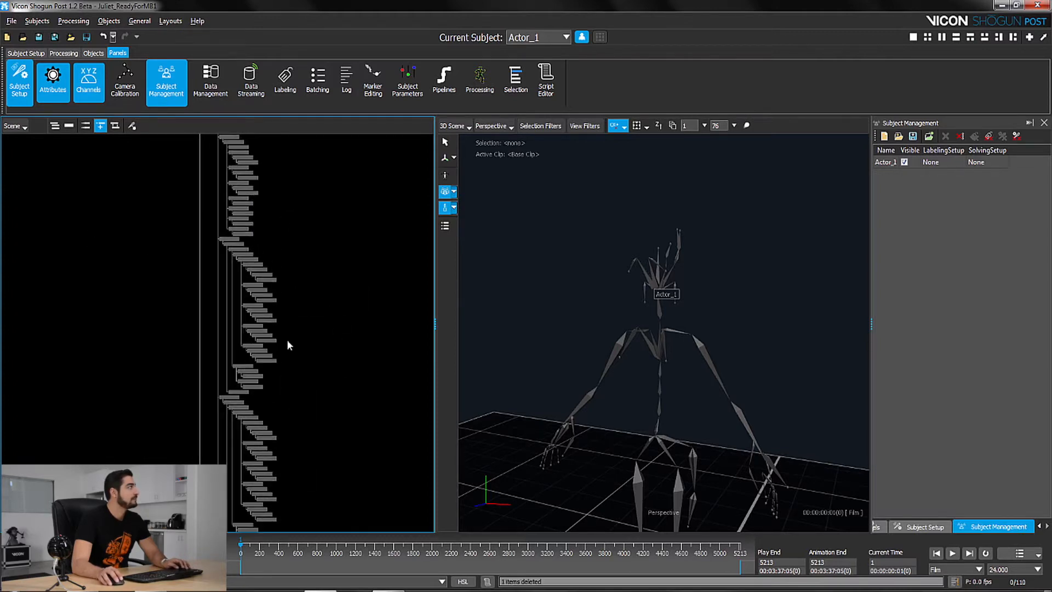
middle_click_drag(278, 364, 287, 328)
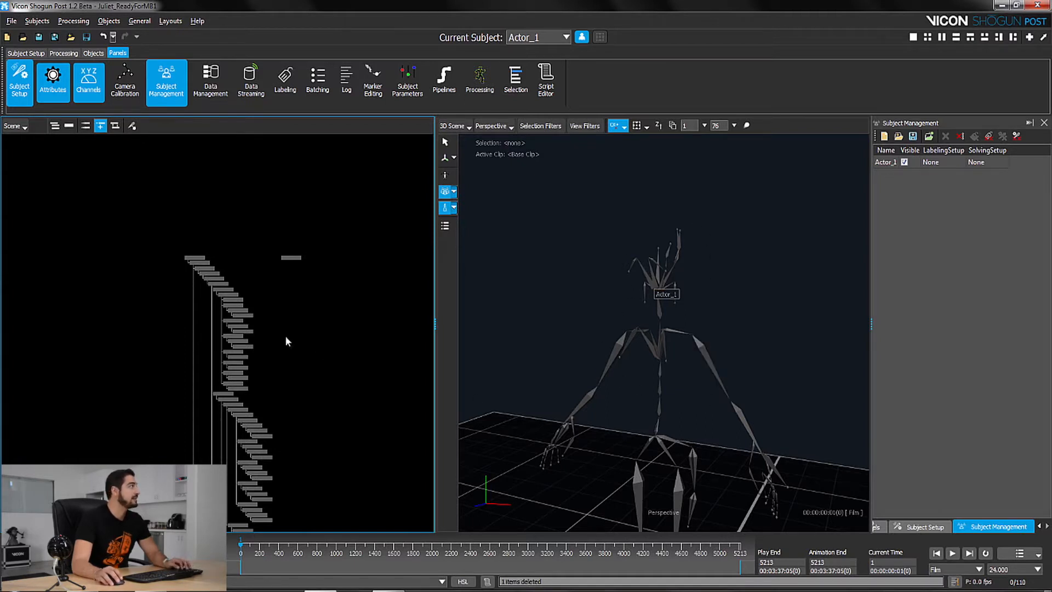
scroll(240, 277, "up", 3)
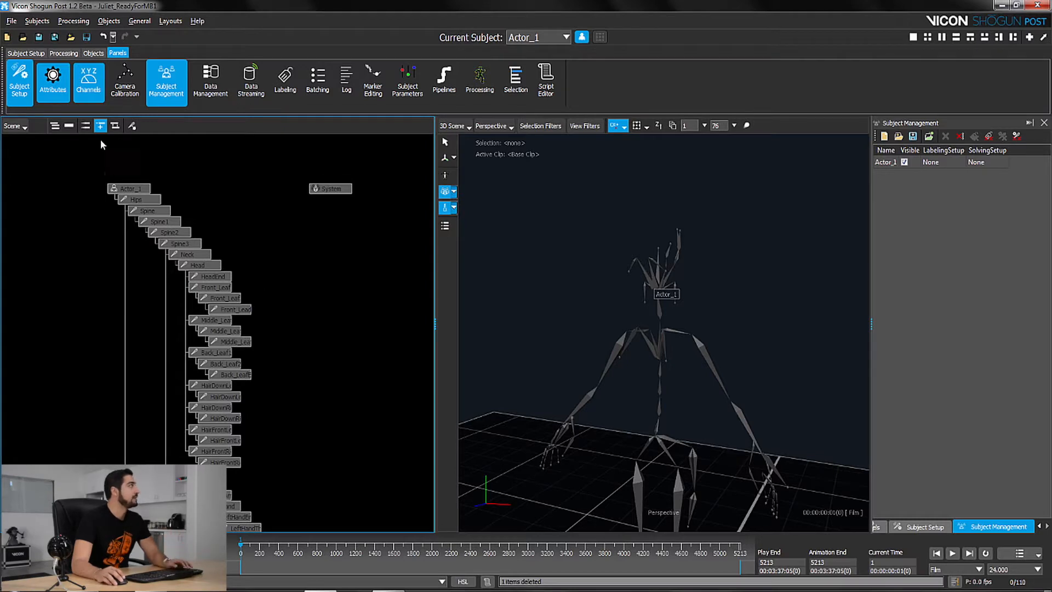
left_click(102, 22)
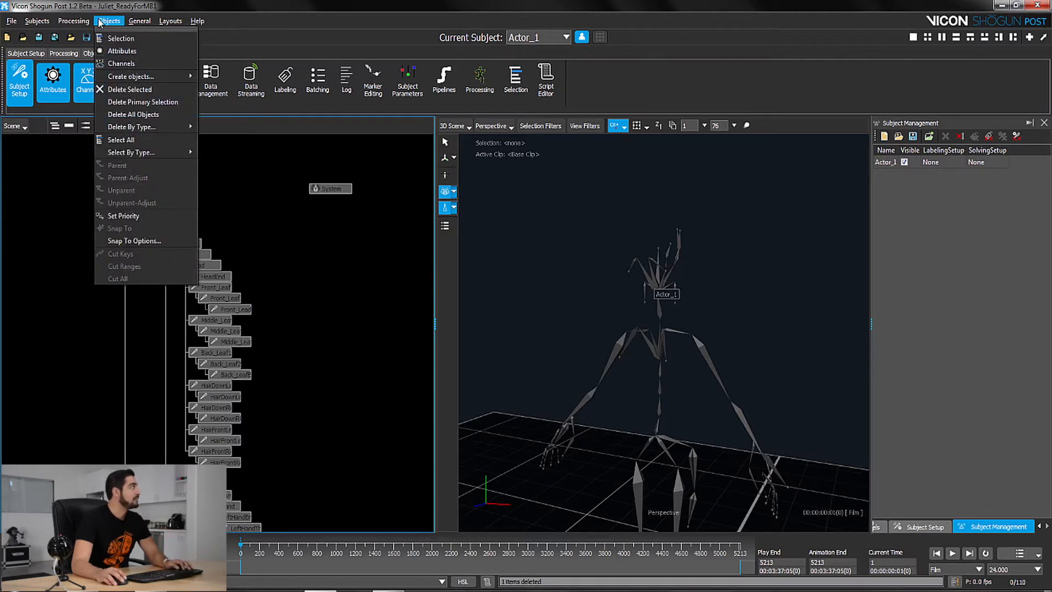
mouse_move(115, 77)
mouse_move(246, 98)
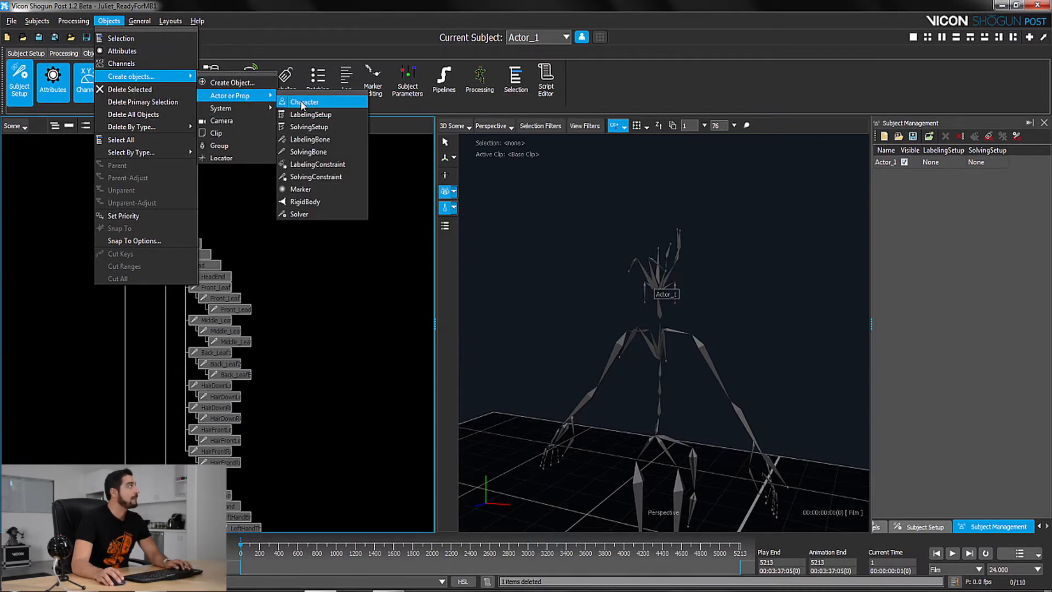
left_click(340, 127)
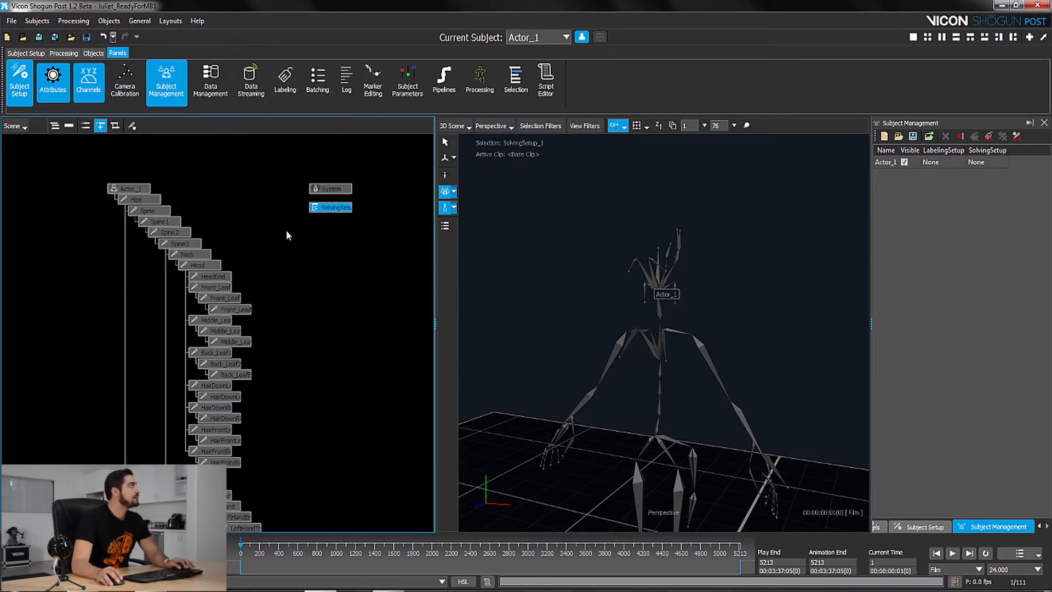
left_click(126, 189)
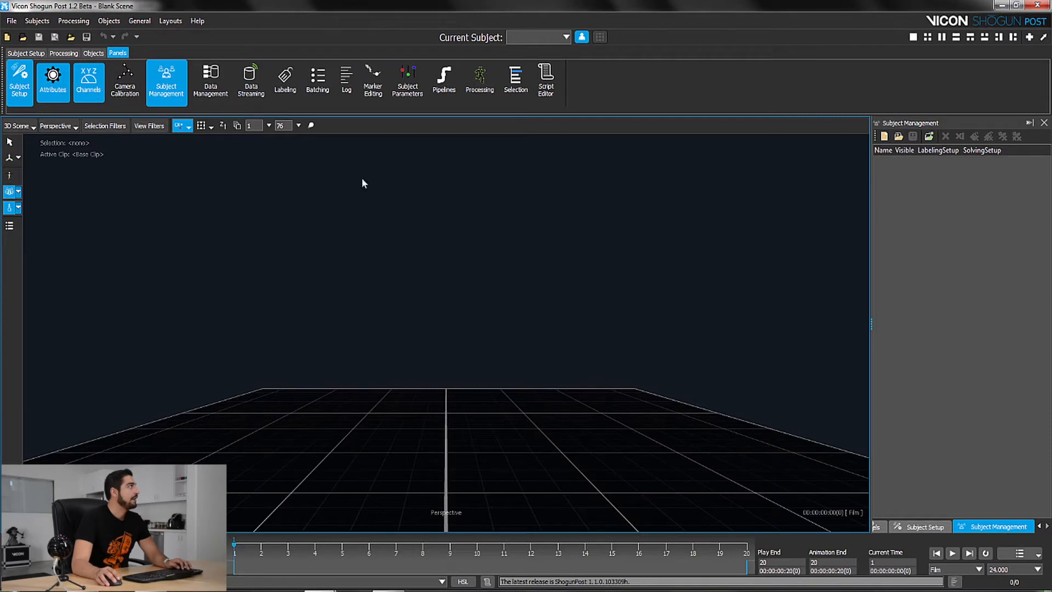
Step: Load JullietSetup.vdf from the Tutorial_Data folder into the blank scene of the other Shogun Post window
left_click(317, 590)
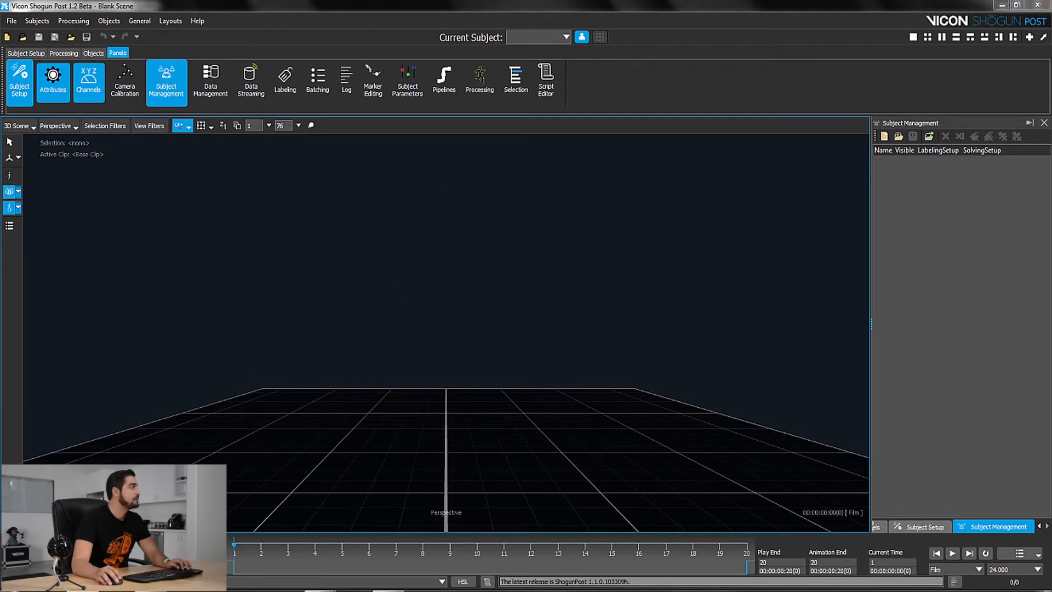
left_click_drag(507, 274, 790, 293)
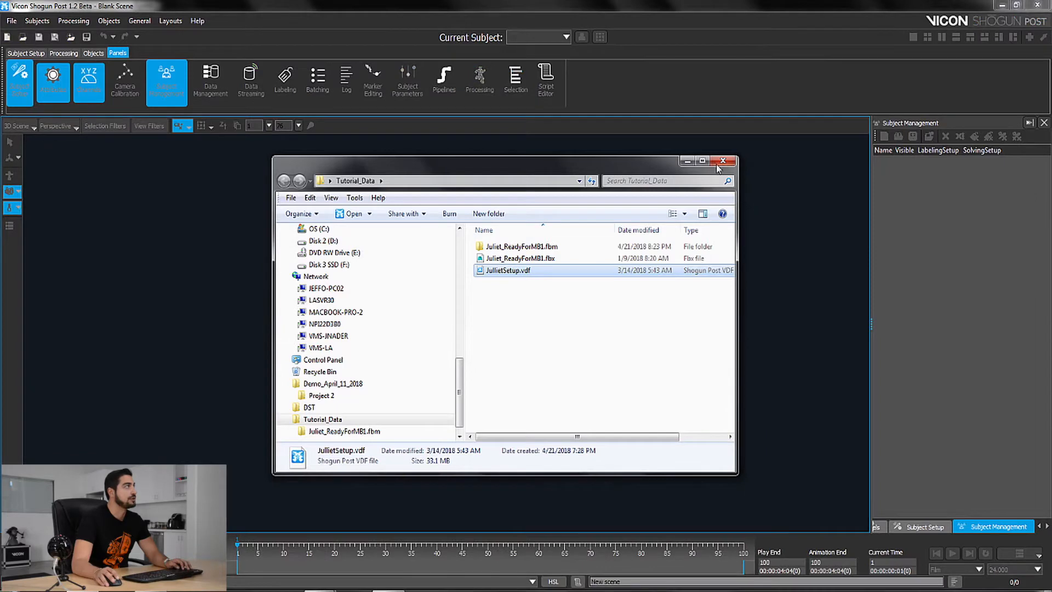
left_click(686, 161)
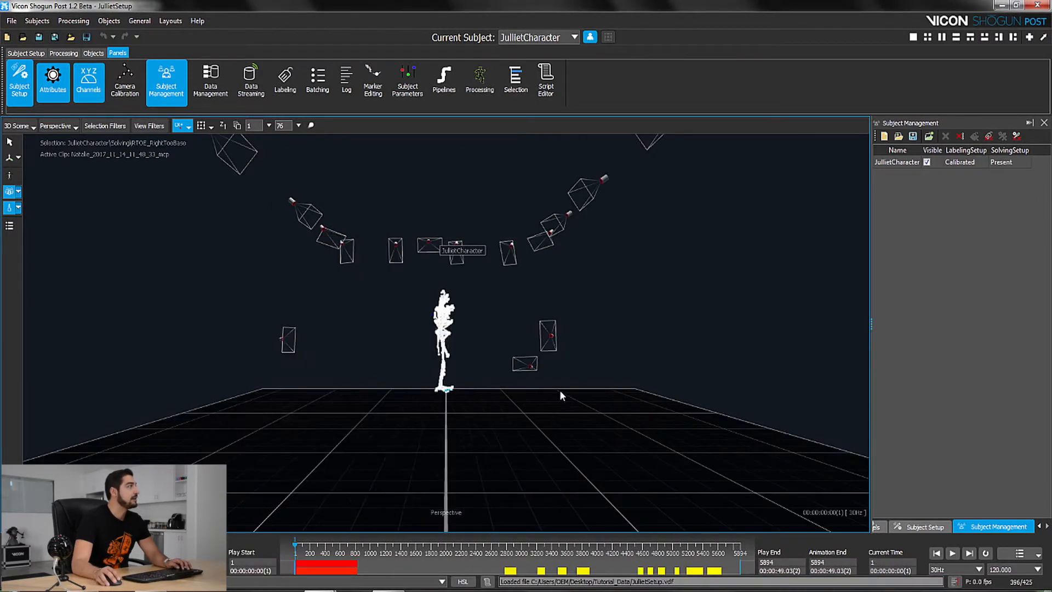
Step: Frame the loaded character in the 3D view and copy its subject name, JullietCharacter
left_click_drag(570, 393, 473, 415, "alt")
middle_click_drag(707, 387, 613, 418, "alt")
left_click_drag(614, 418, 586, 418, "alt")
right_click_drag(537, 381, 505, 303, "alt")
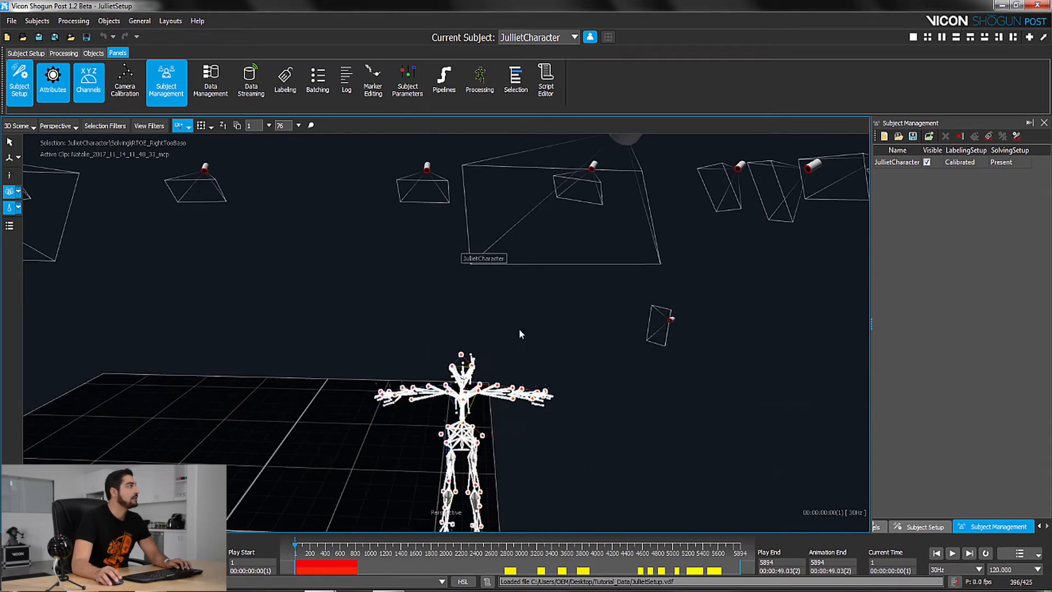
left_click(895, 163)
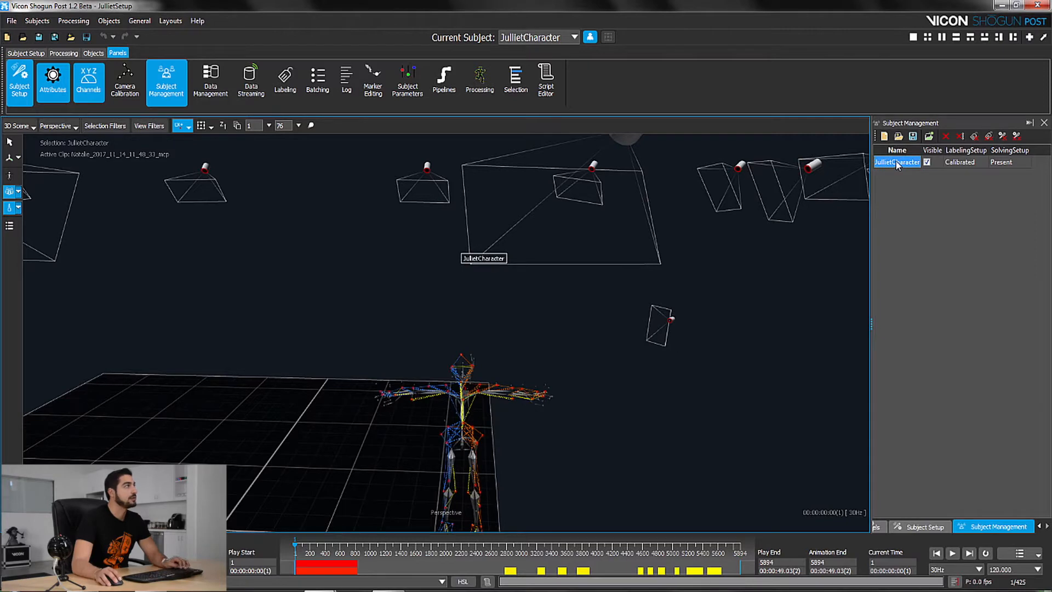
left_click(897, 162)
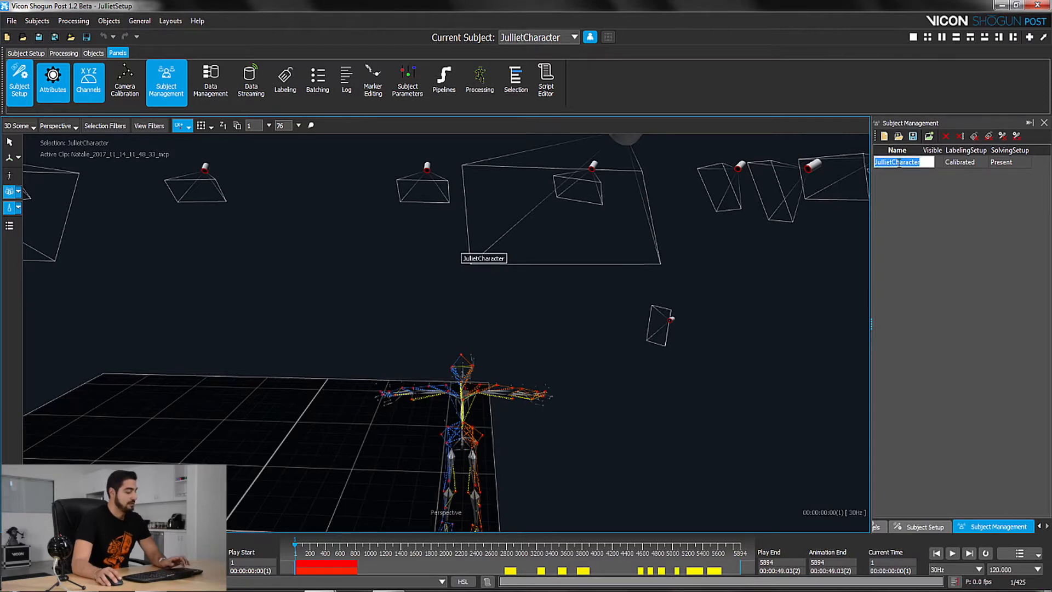
left_click(691, 259)
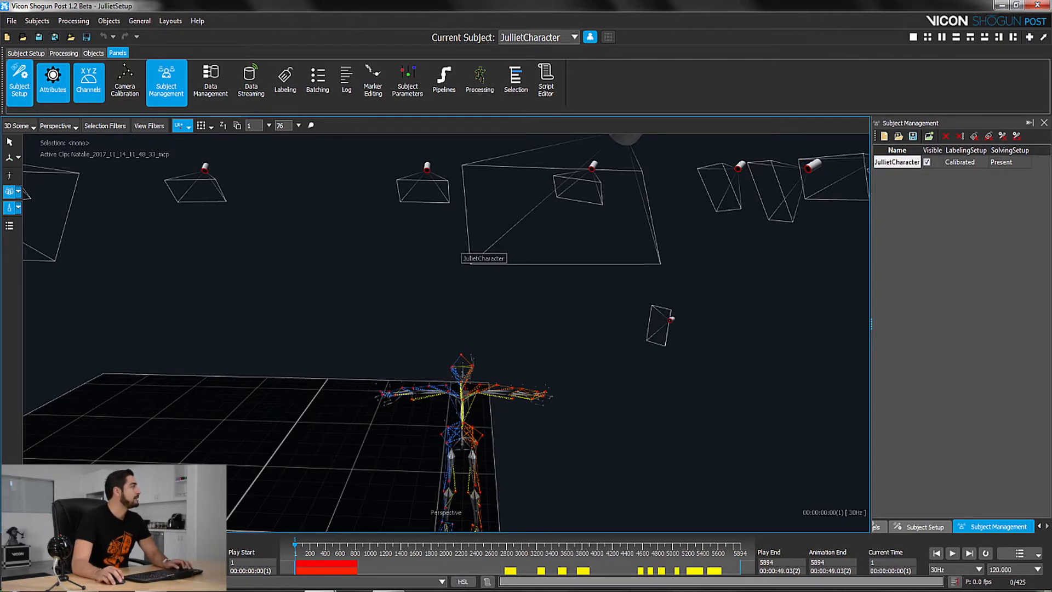
Step: Switch back to the Juliet_ReadyForMB1 scene and rename the Actor_1 character to JullietCharacter
left_click(320, 589)
left_click(278, 567)
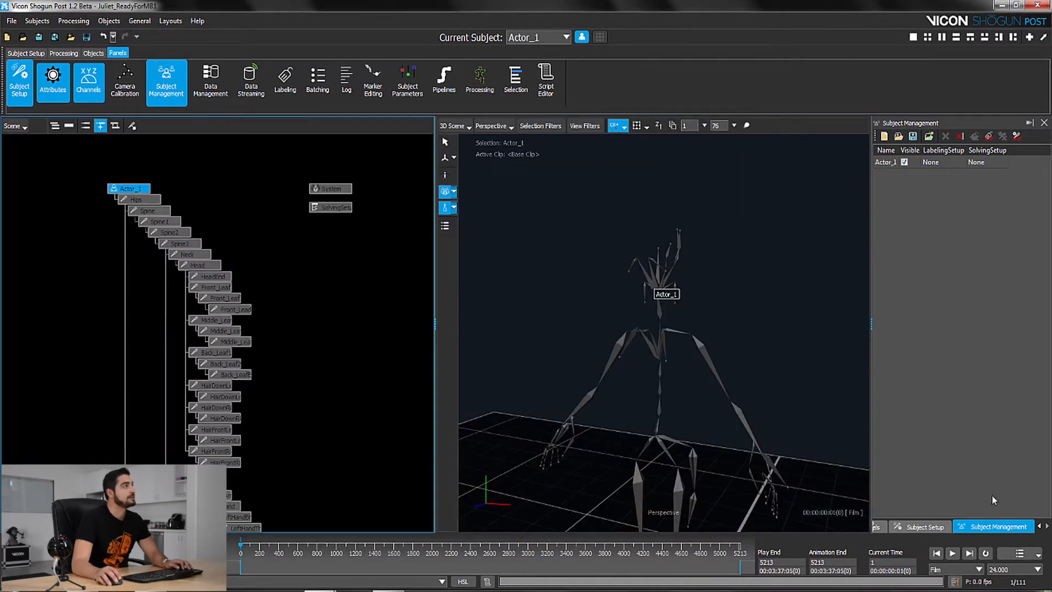
left_click(907, 527)
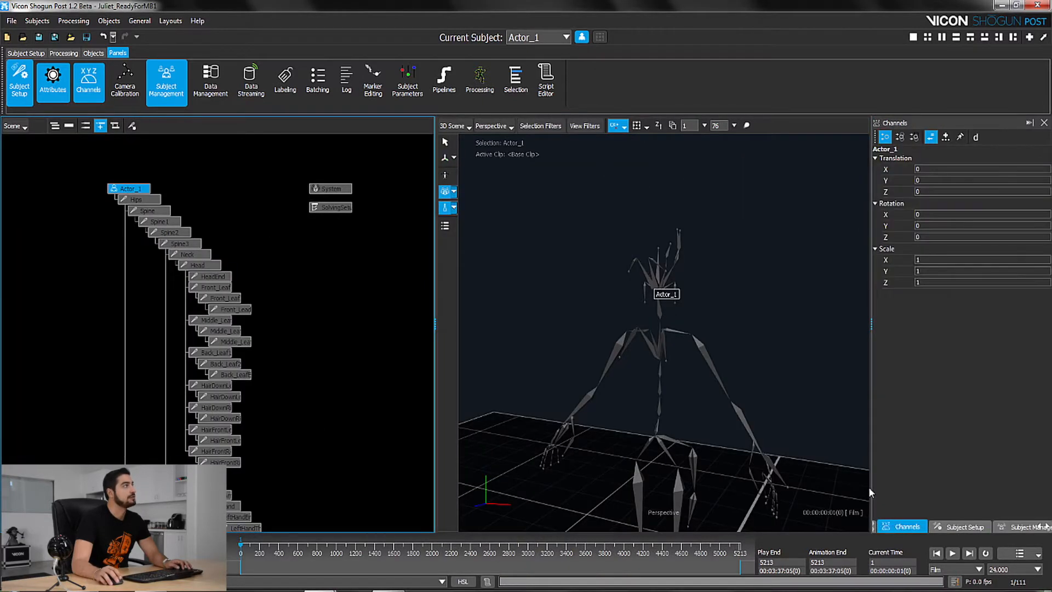
left_click_drag(871, 454, 825, 466)
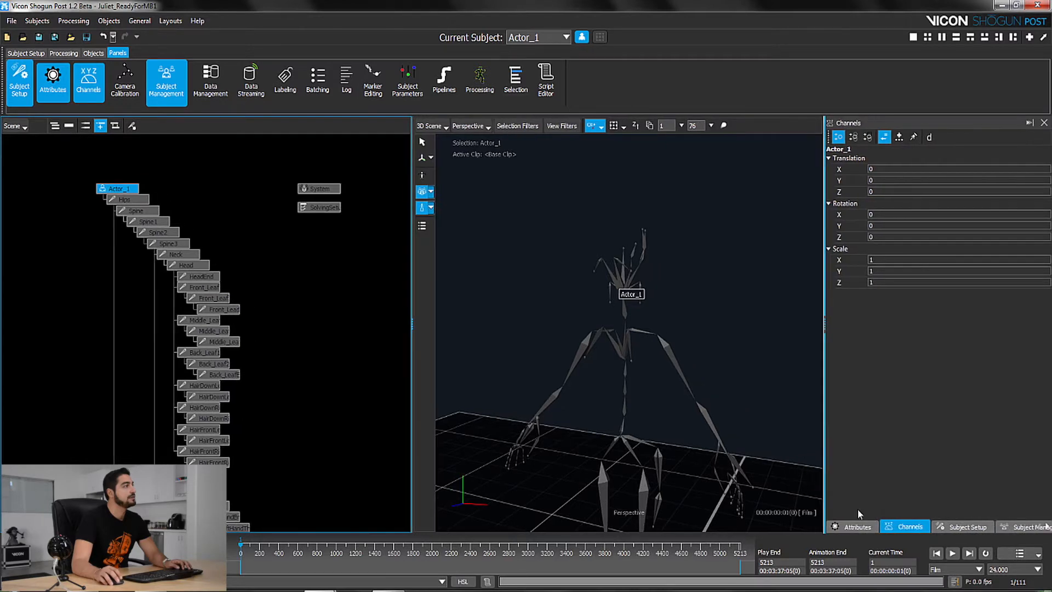
left_click(862, 526)
double_click(907, 174)
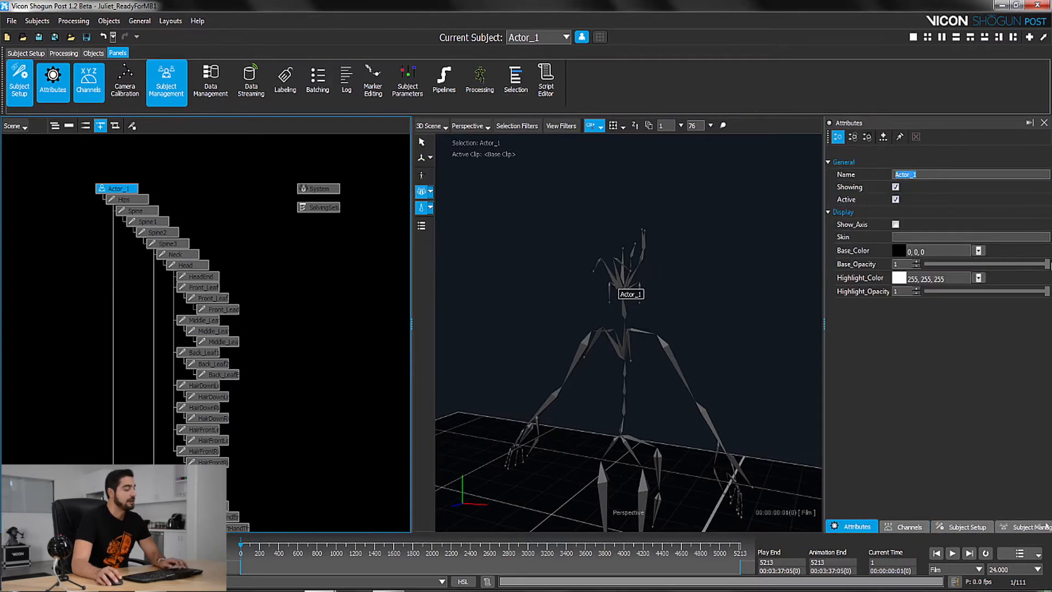
type("JullietCharacter")
key("Return")
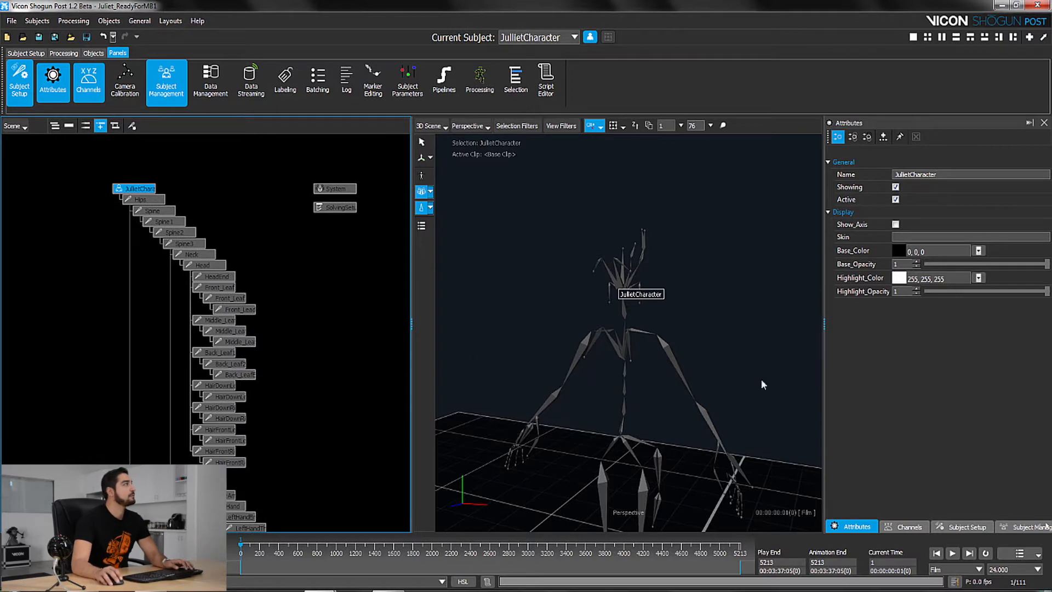
Step: Parent the SolvingSetup_1 object to the JullietCharacter root
middle_click_drag(281, 290, 305, 324)
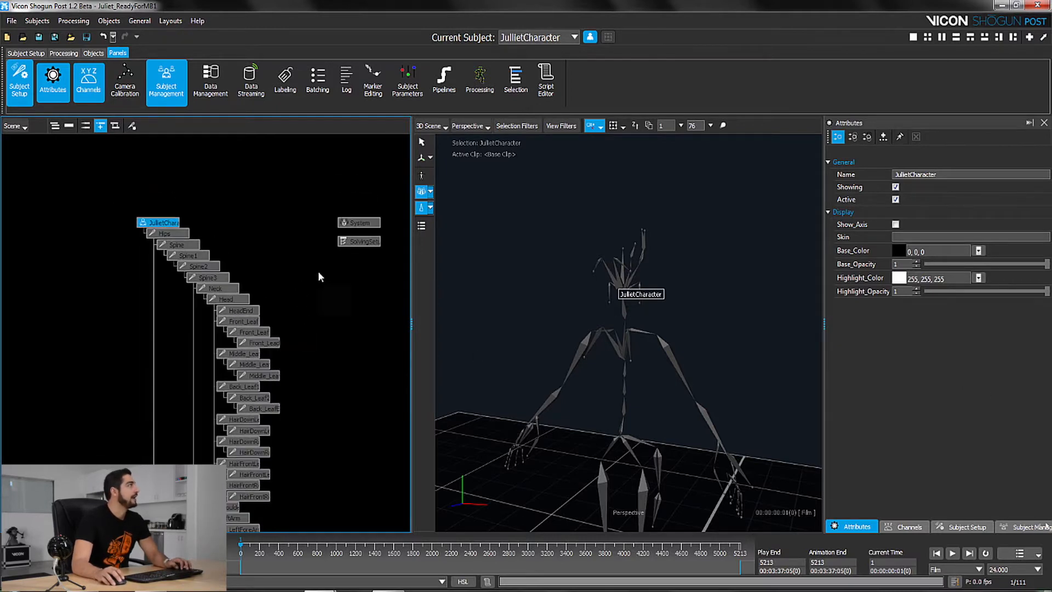
left_click(360, 242)
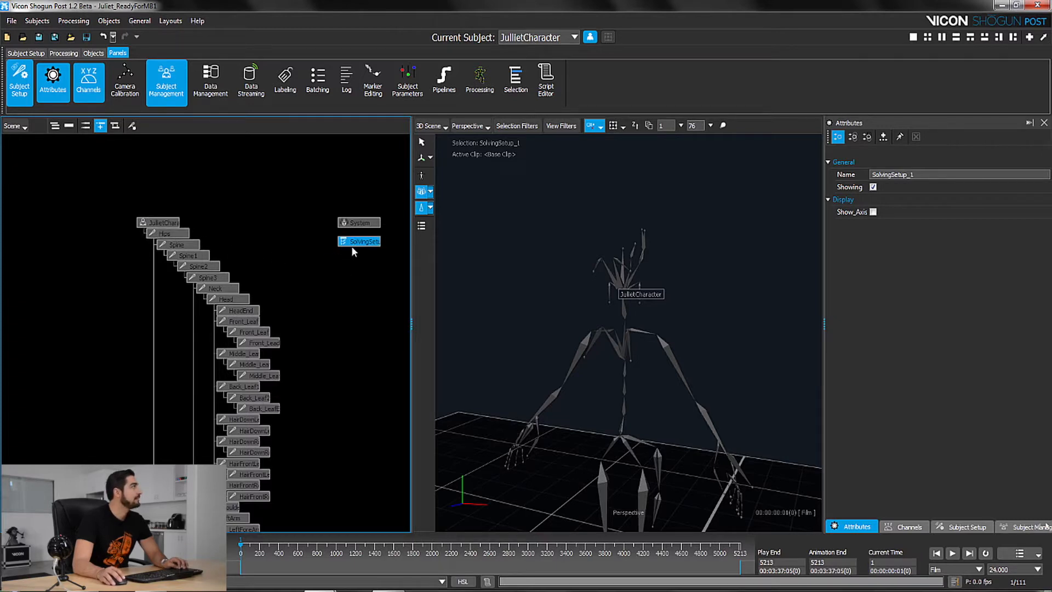
left_click(157, 222)
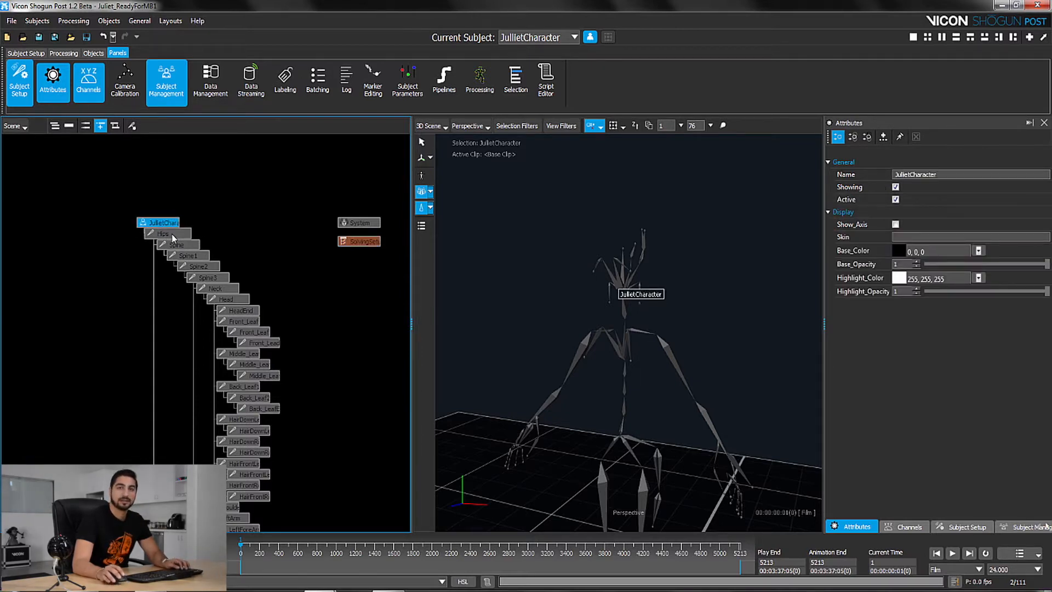
left_click(109, 21)
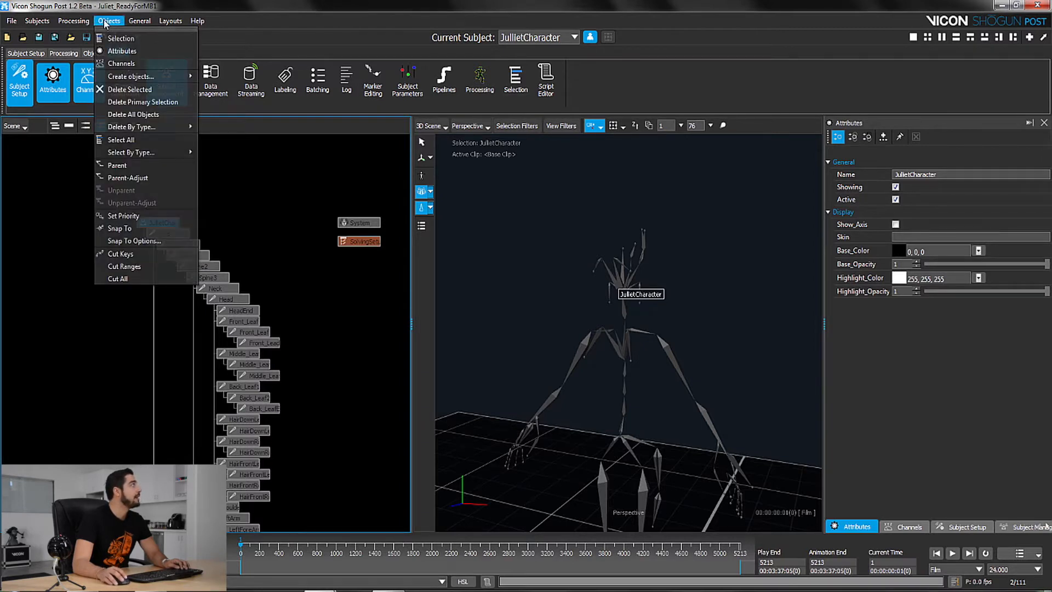
left_click(127, 163)
Step: Examine the JullietCharacter hierarchy from the root to its lowest node to check where the solving setup is placed
scroll(220, 228, "down", 6)
middle_click_drag(210, 254, 210, 152, "alt")
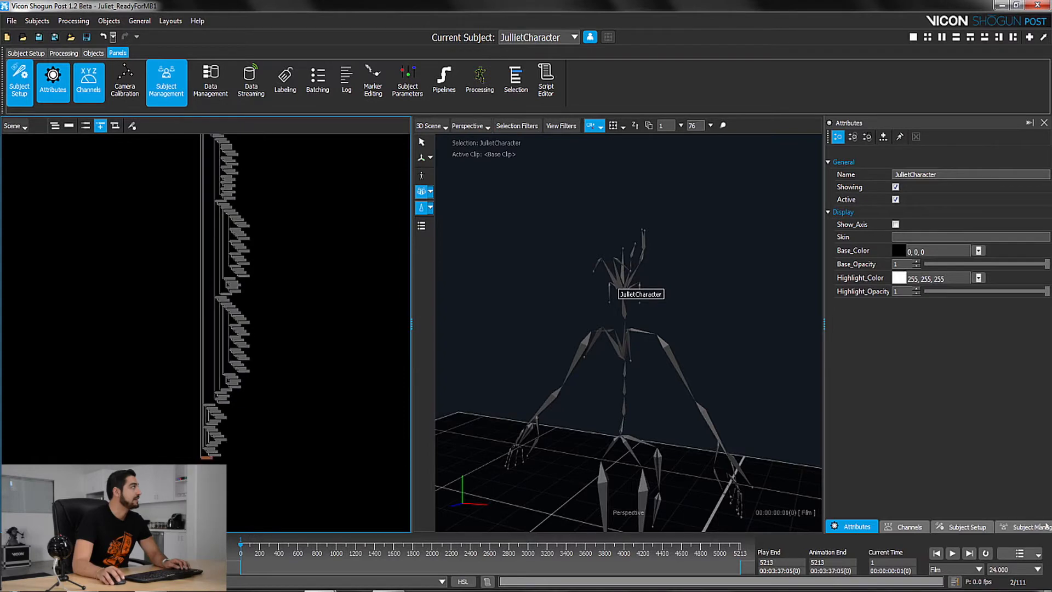
middle_click_drag(258, 399, 277, 527, "alt")
right_click_drag(218, 393, 204, 277, "alt")
middle_click_drag(204, 277, 192, 505, "alt")
middle_click_drag(217, 372, 216, 432, "alt")
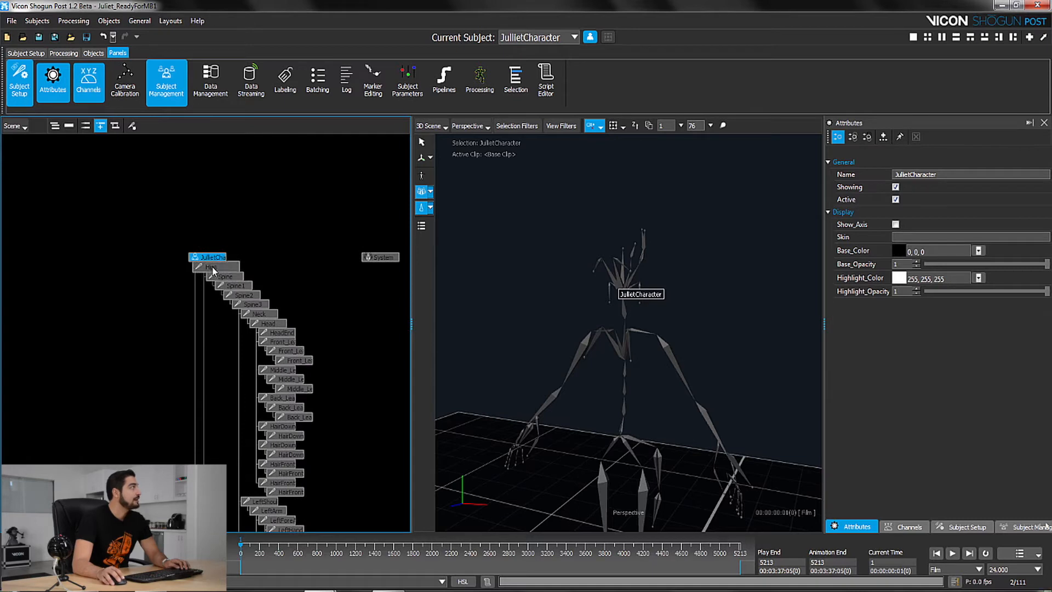
right_click_drag(274, 265, 274, 307, "alt")
middle_click_drag(274, 307, 256, 252, "alt")
middle_click_drag(228, 211, 227, 496, "alt")
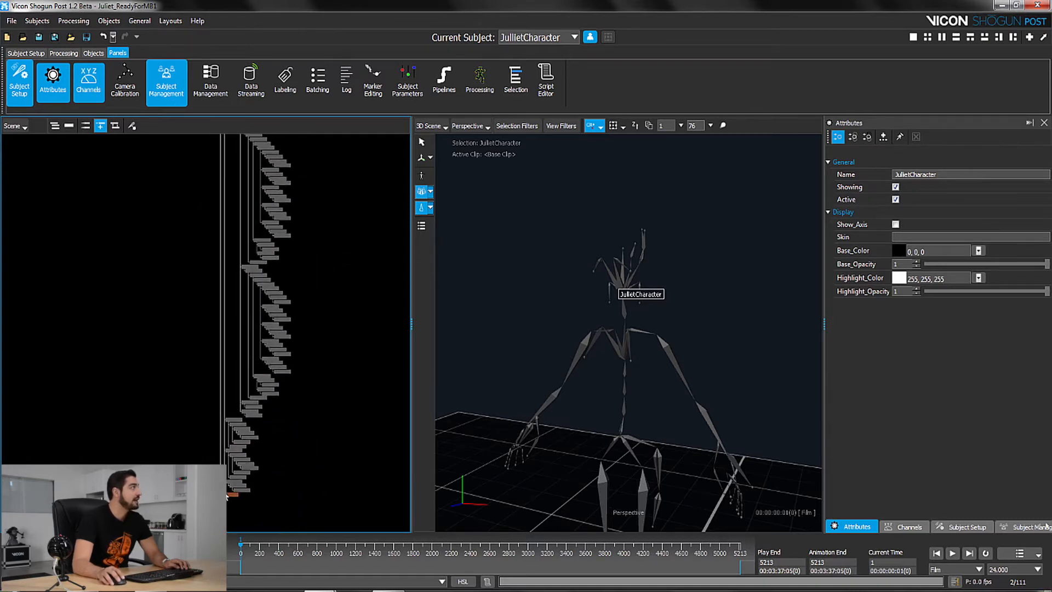
middle_click_drag(264, 320, 287, 482, "alt")
middle_click_drag(279, 214, 287, 251, "alt")
Step: Select the Hips bone and compare its hierarchy level with that of SolvingSetup_1
left_click(291, 226)
right_click_drag(290, 226, 252, 161, "alt")
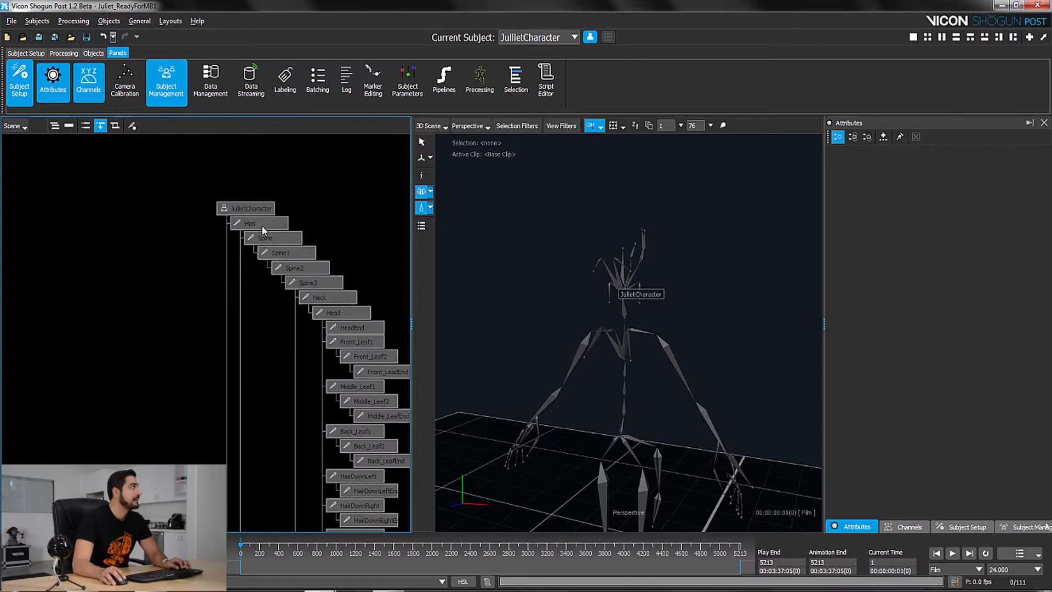
left_click(269, 226)
right_click_drag(274, 315, 243, 353, "alt")
middle_click_drag(243, 352, 233, 238, "alt")
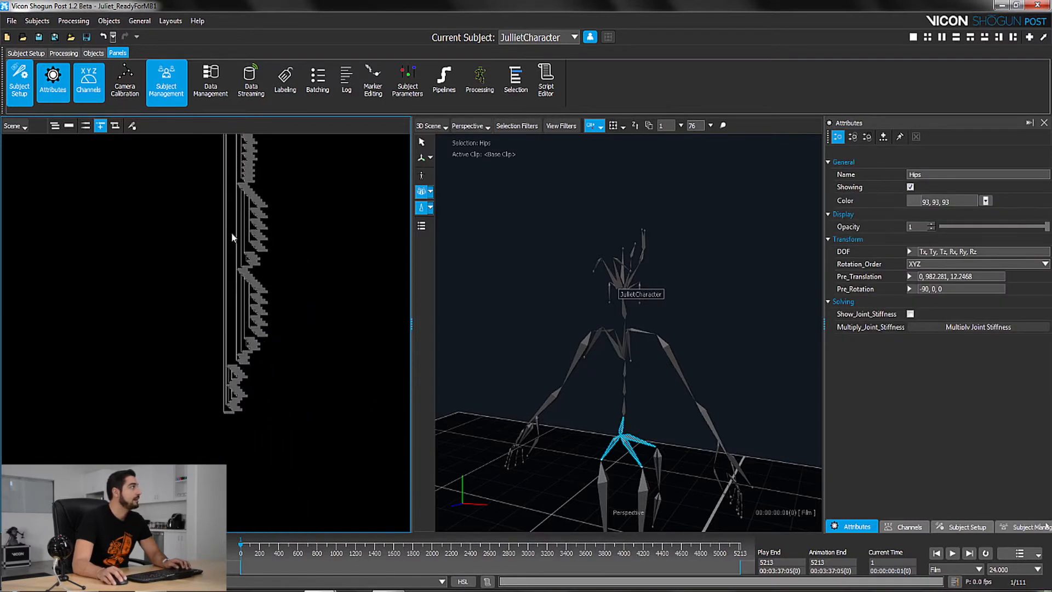
right_click_drag(229, 431, 224, 318, "alt")
middle_click_drag(225, 329, 228, 341, "alt")
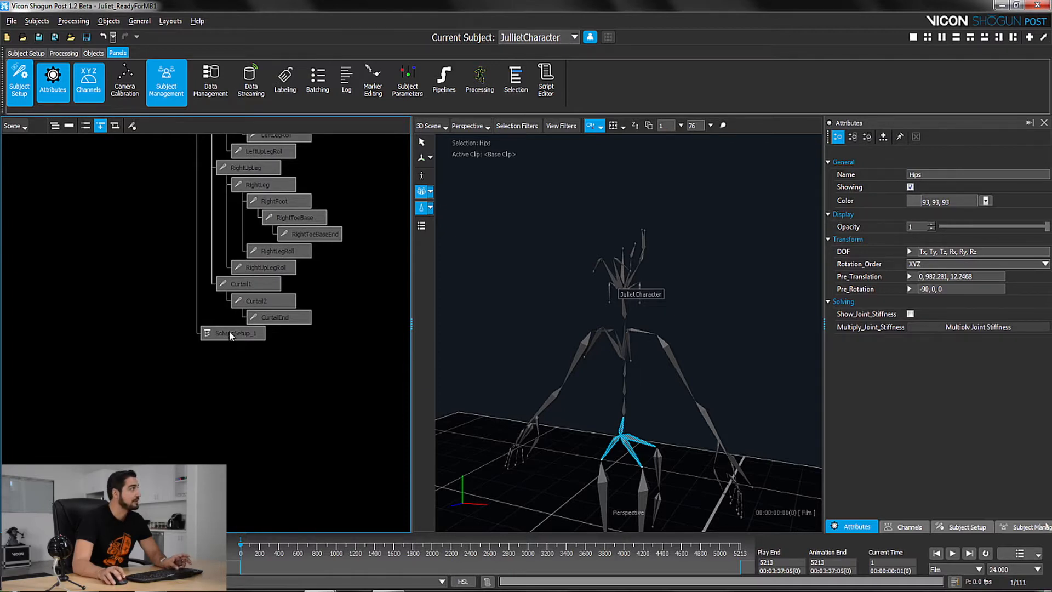
Step: Parent the Hips bone to the SolvingSetup_1 object
left_click(230, 332)
right_click_drag(302, 348, 300, 375, "alt")
middle_click_drag(300, 374, 284, 449, "alt")
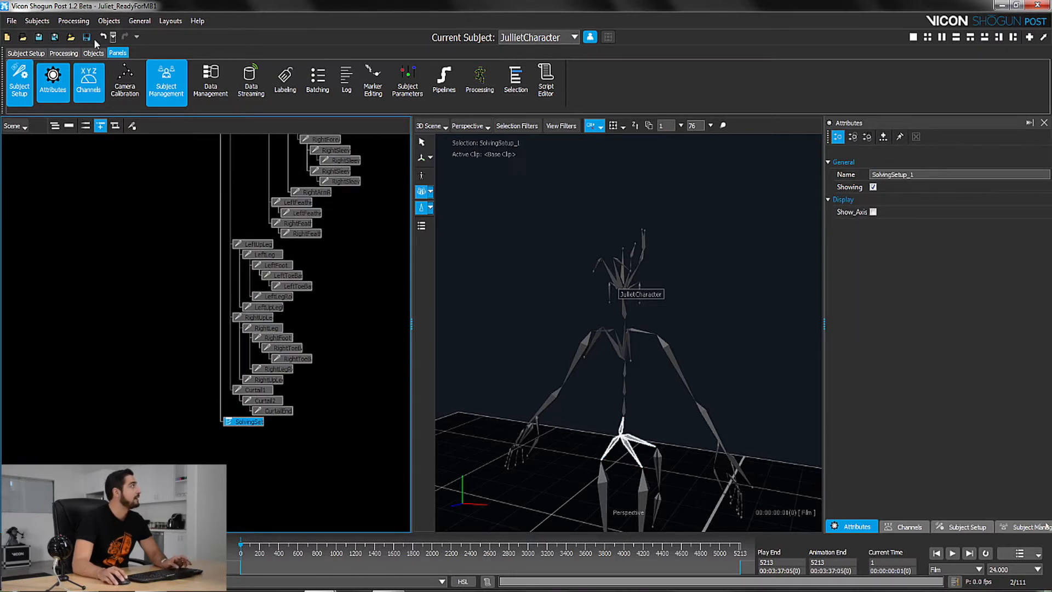
left_click(109, 21)
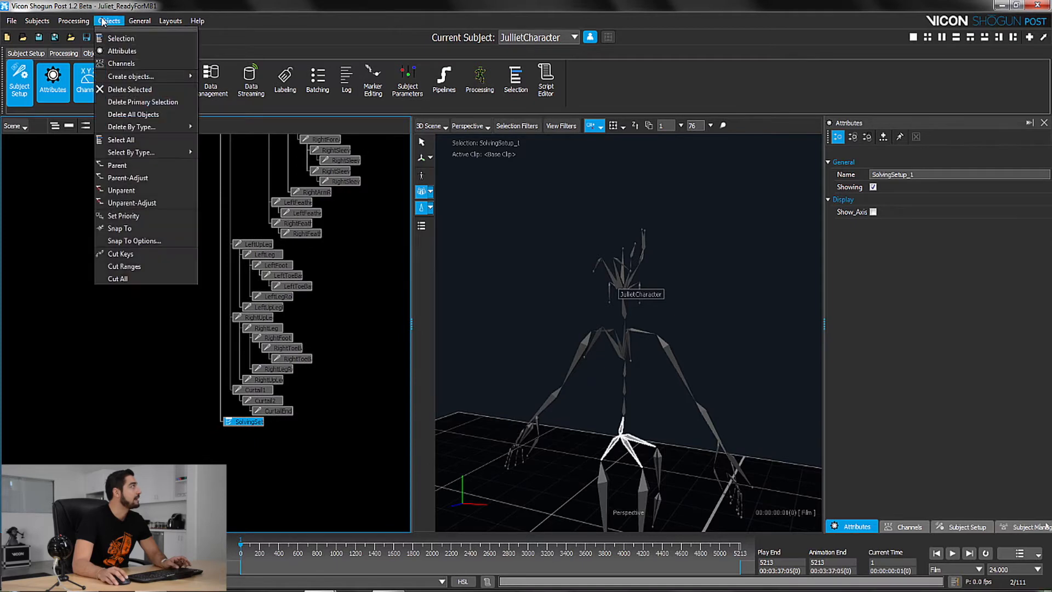
left_click(116, 165)
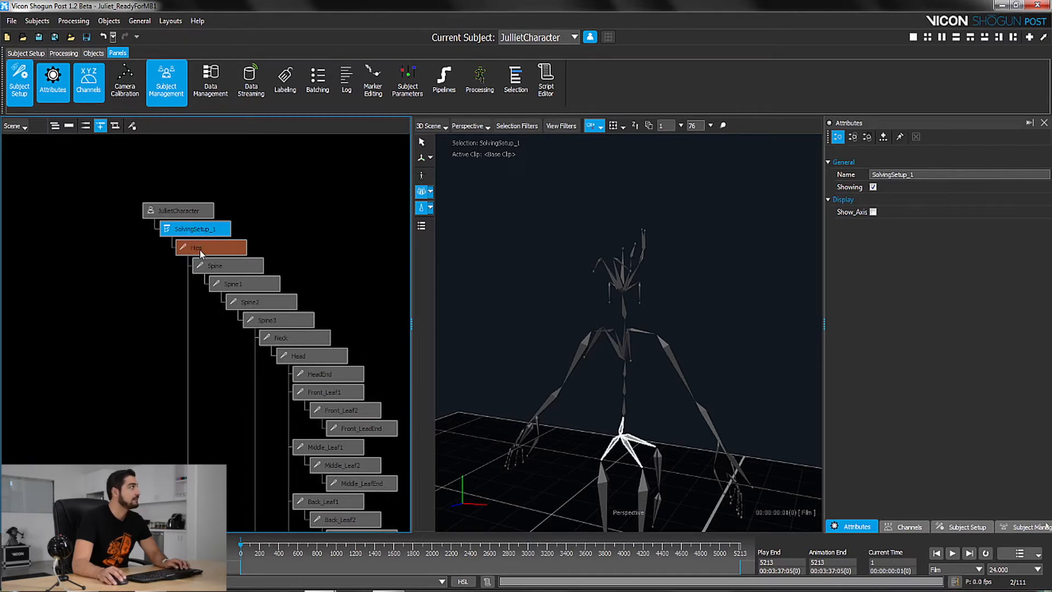
Step: Examine how SolvingSetup_1 and Hips are nested in the JullietCharacter hierarchy and review the object parenting commands
scroll(236, 303, "down", 4)
middle_click_drag(229, 316, 209, 257, "alt")
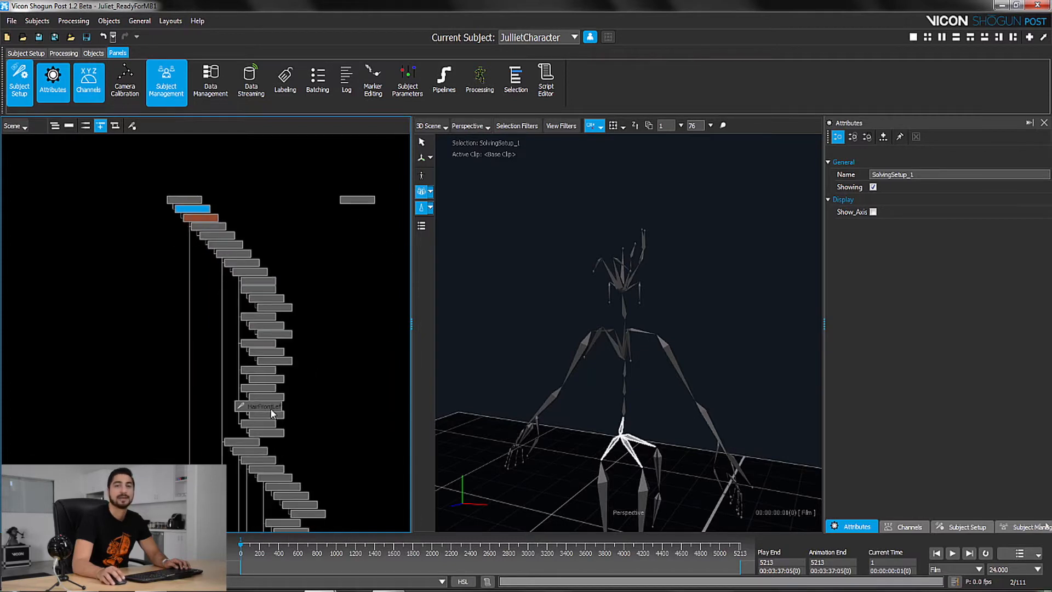
middle_click_drag(250, 204, 258, 305, "alt")
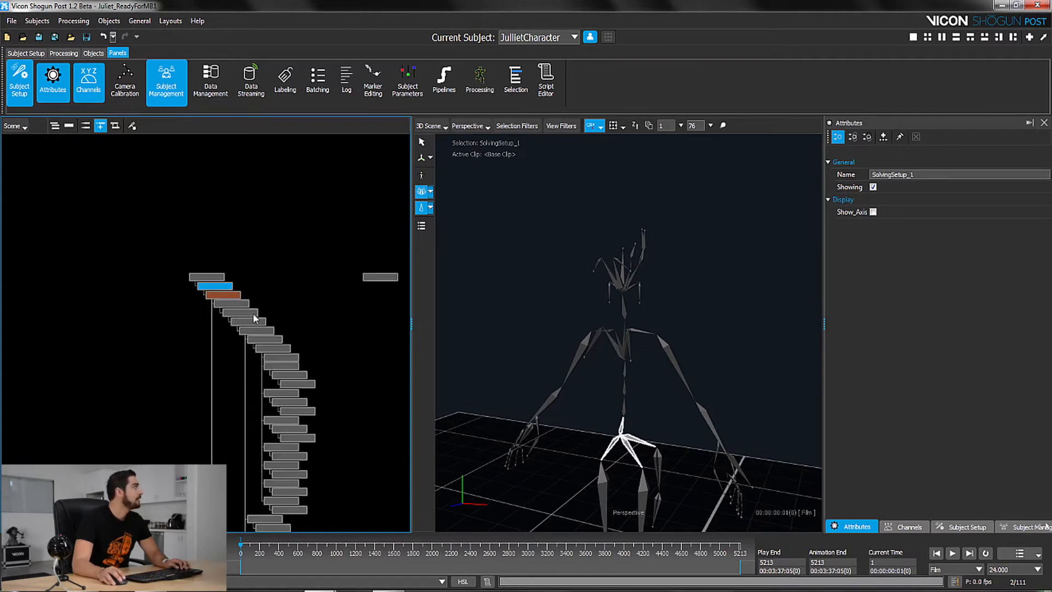
scroll(258, 304, "up", 5)
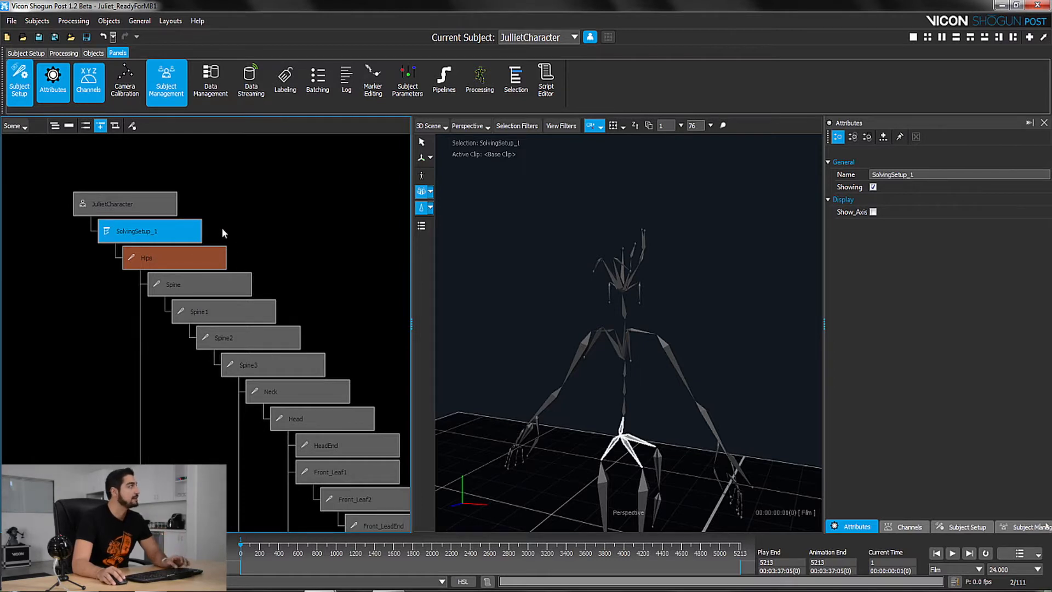
left_click(208, 257)
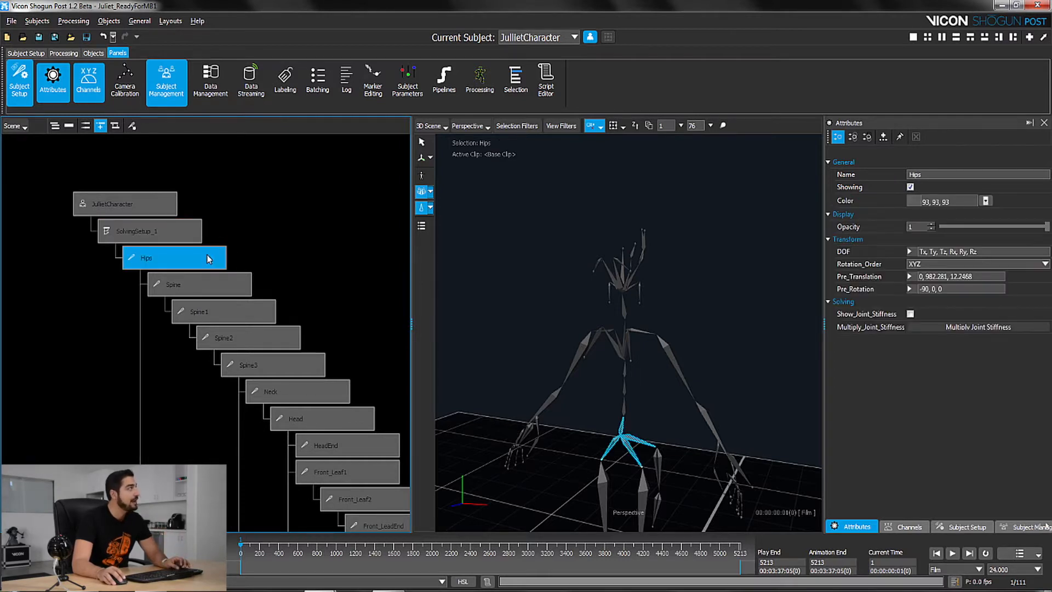
left_click(171, 239)
left_click(109, 22)
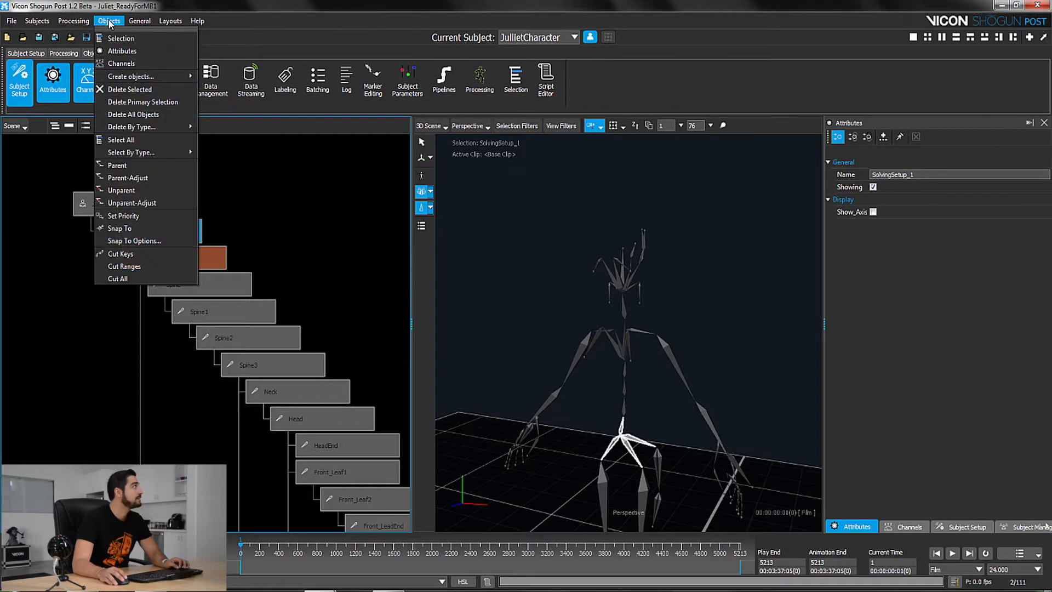
left_click(297, 200)
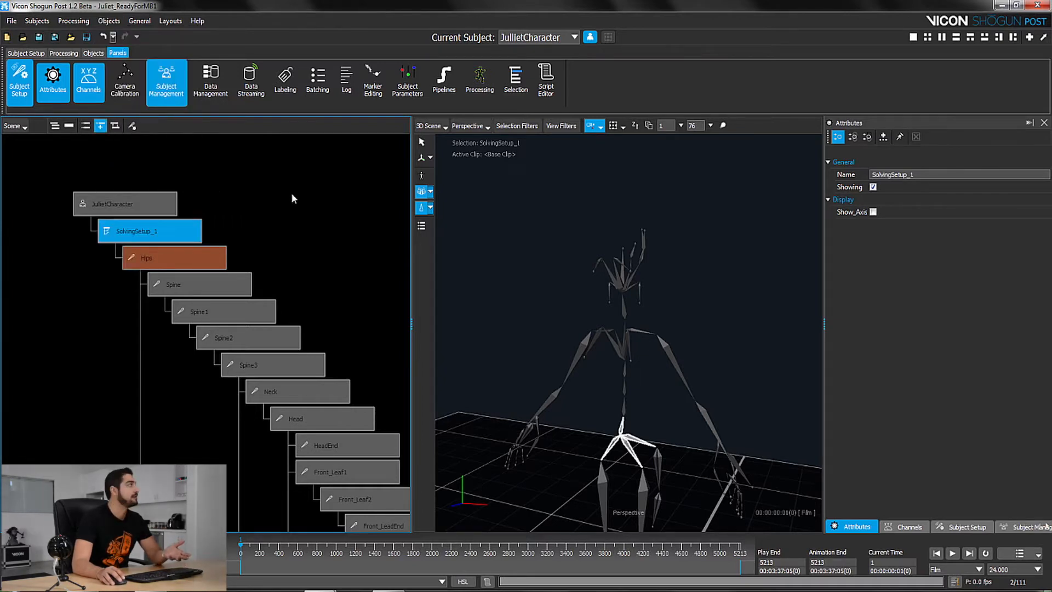
Step: Show the scene's selection tree with JullietCharacter expanded, and undo the parenting of Hips to SolvingSetup_1
left_click(515, 82)
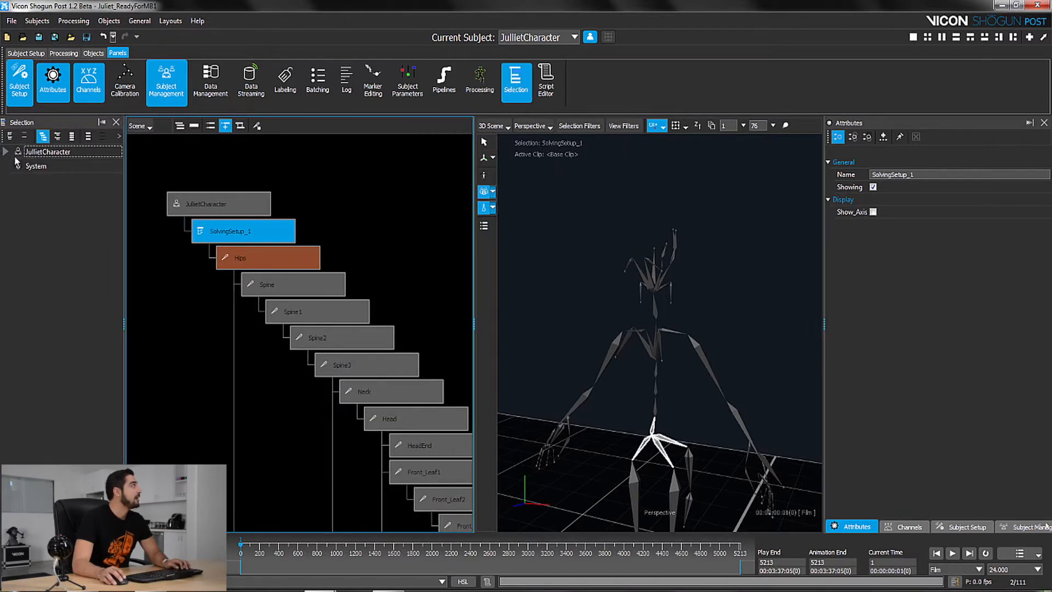
left_click(5, 152)
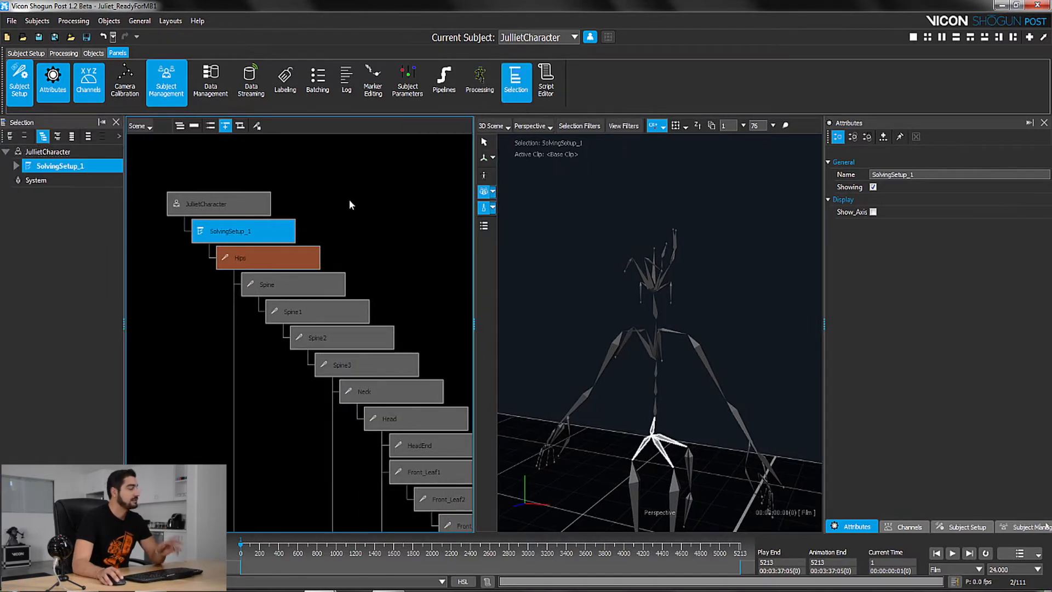
key("ctrl+z")
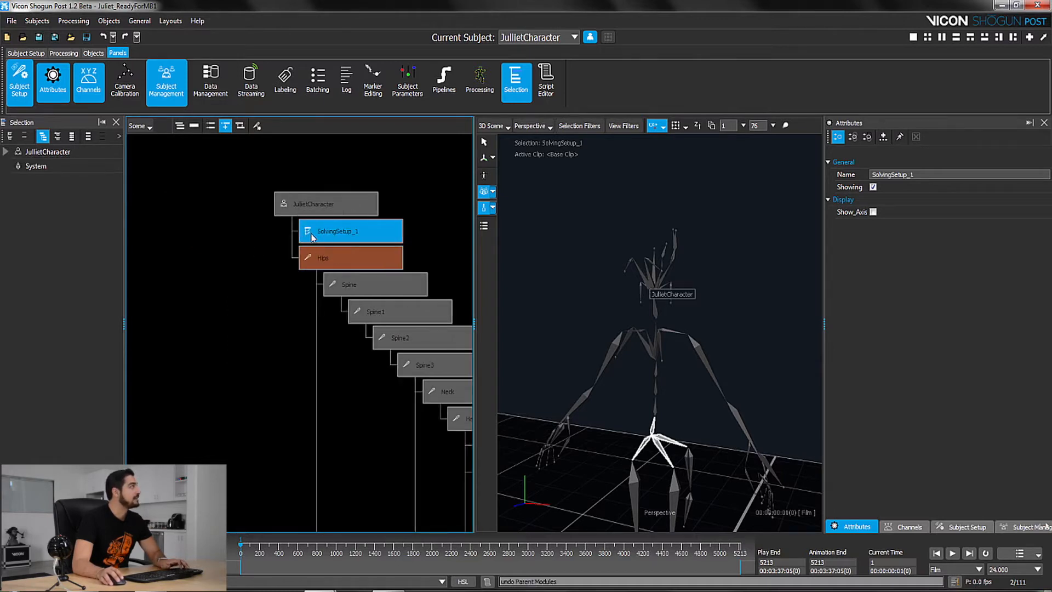
Step: Parent Hips to SolvingSetup_1 within the selection tree and expand SolvingSetup_1 to show its child
left_click(7, 152)
left_click(16, 180)
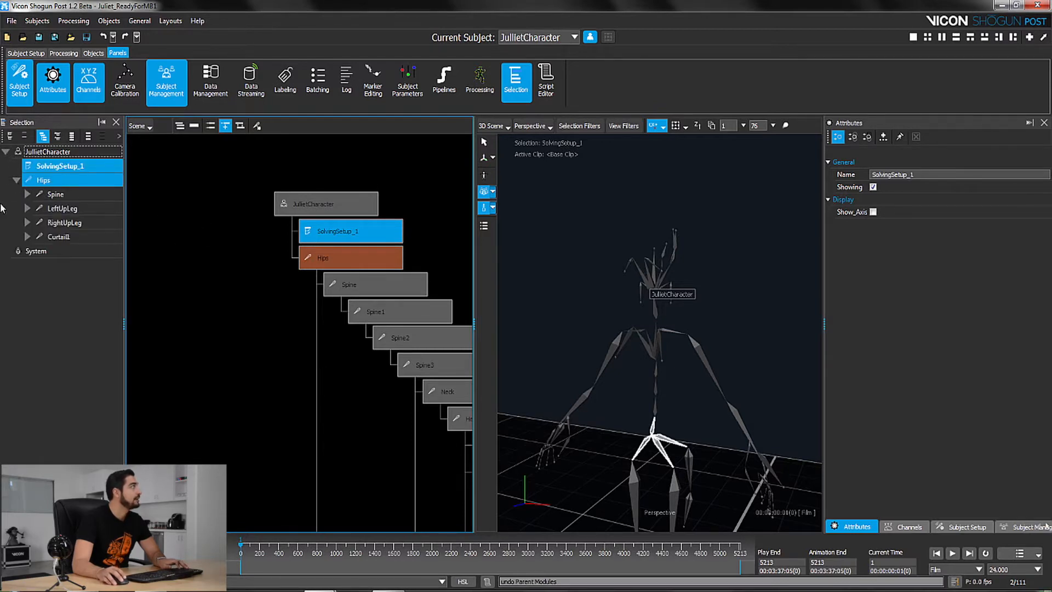
left_click(49, 182)
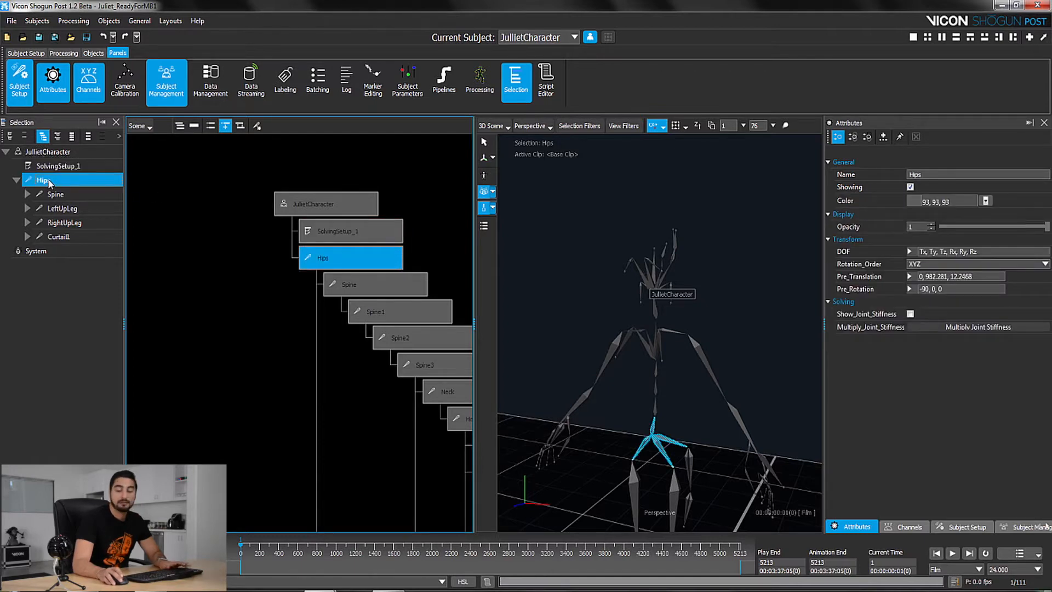
left_click_drag(49, 184, 71, 166)
left_click(5, 152)
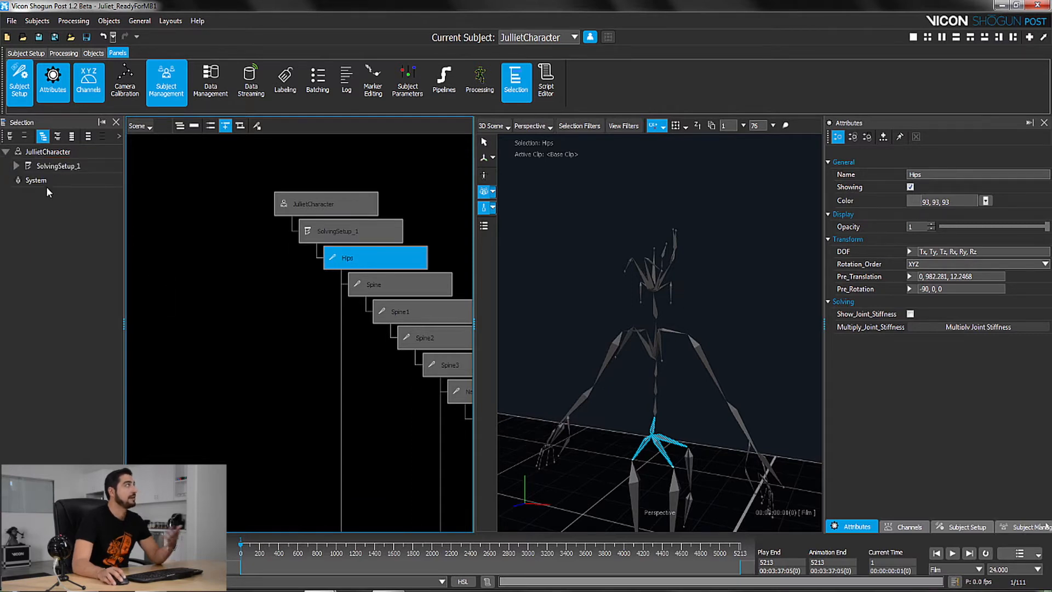
left_click(17, 166)
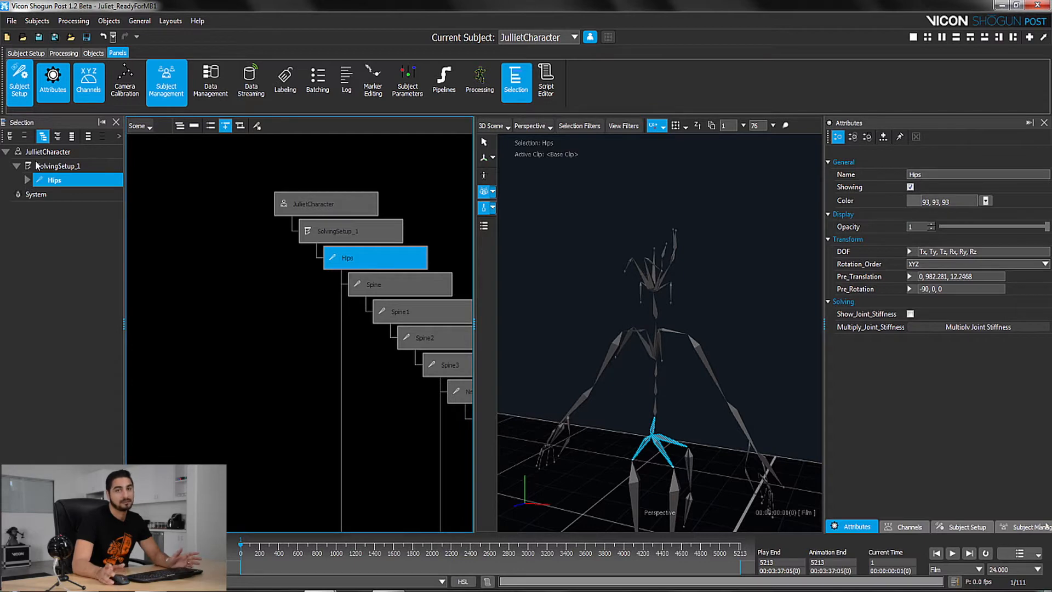
Step: Examine the JullietCharacter hierarchy down from the root alongside the 3D skeleton, and close the selection tree
scroll(242, 277, "down", 3)
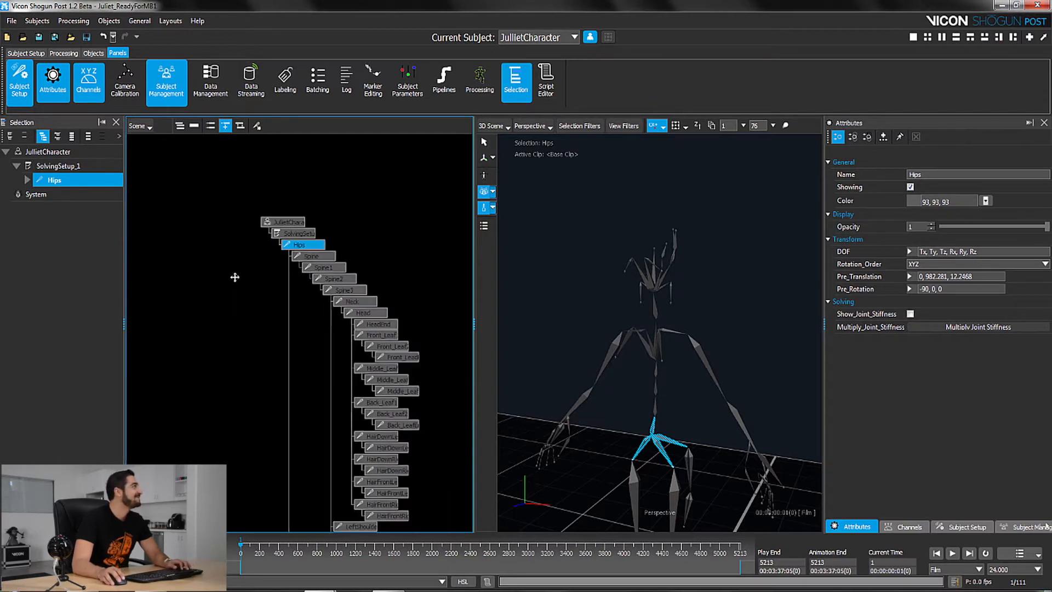
middle_click_drag(320, 222, 289, 223, "alt")
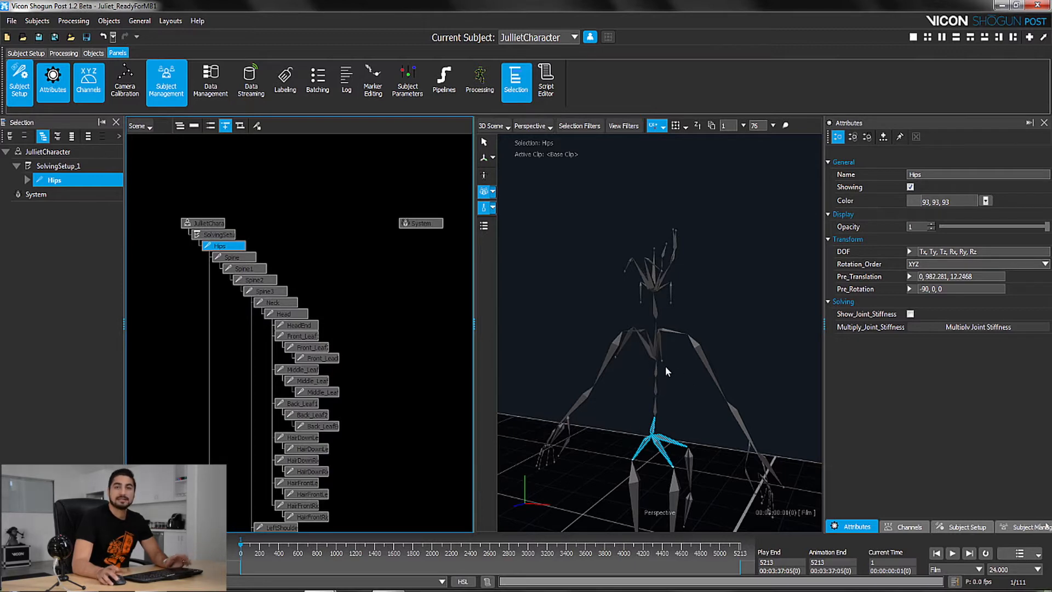
scroll(669, 392, "up", 5)
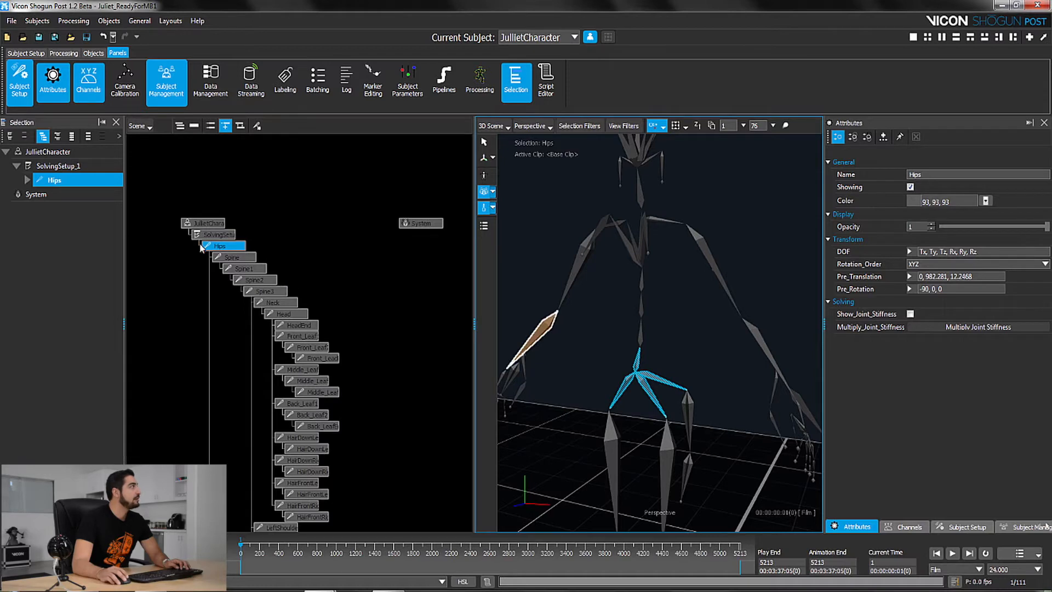
right_click_drag(224, 251, 216, 188, "alt")
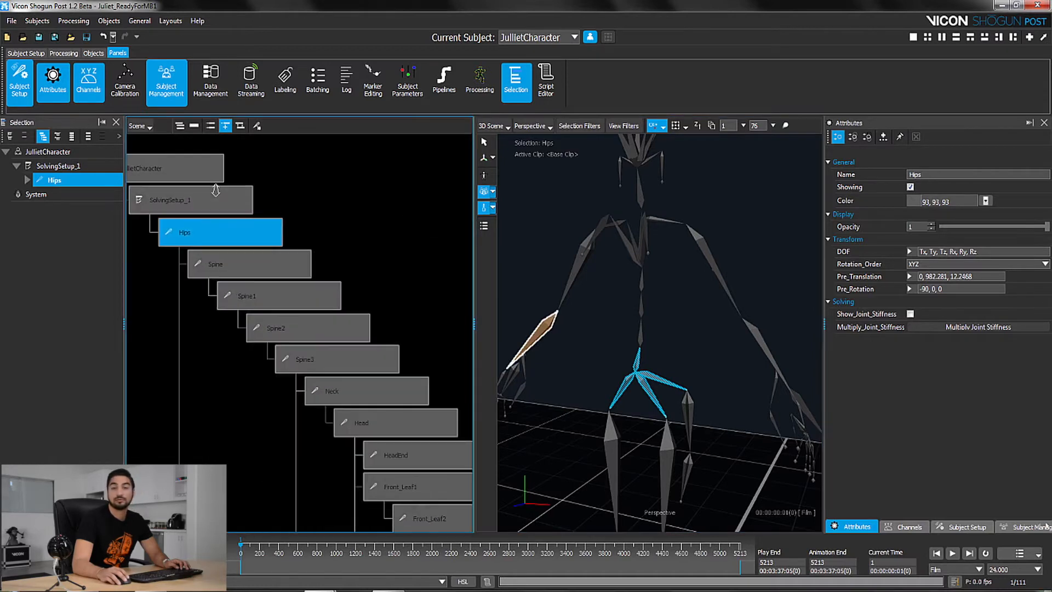
middle_click_drag(217, 197, 265, 256, "alt")
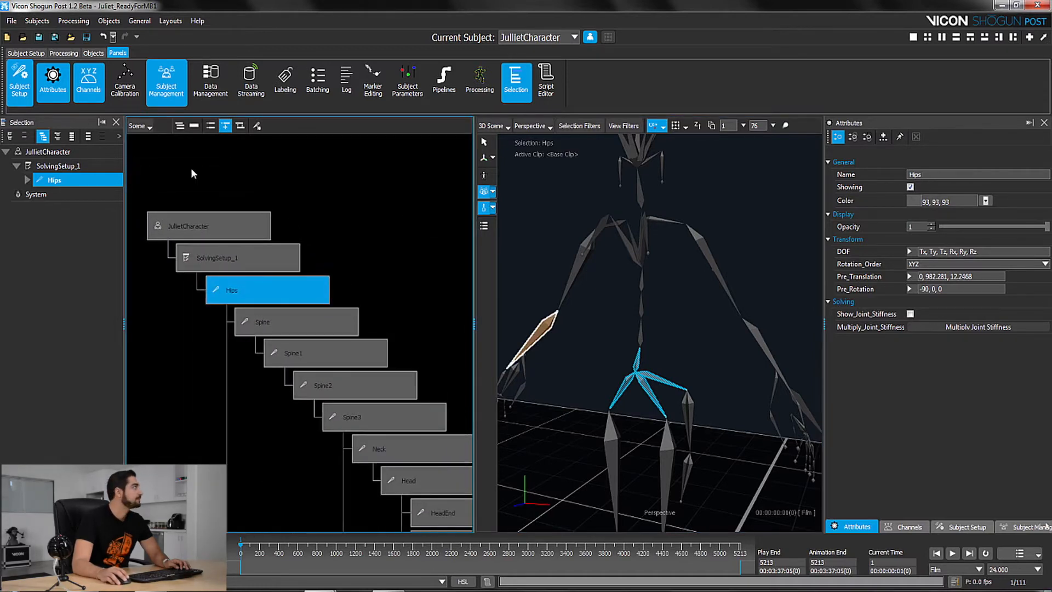
left_click(116, 123)
mouse_move(169, 289)
right_mouse_down("alt")
mouse_move(165, 256)
mouse_move(187, 290)
right_mouse_up("alt")
Step: Expand the DOF settings of Hips and check the degrees of freedom of the Spine, Neck and Head bones
left_click(908, 252)
left_click(909, 253)
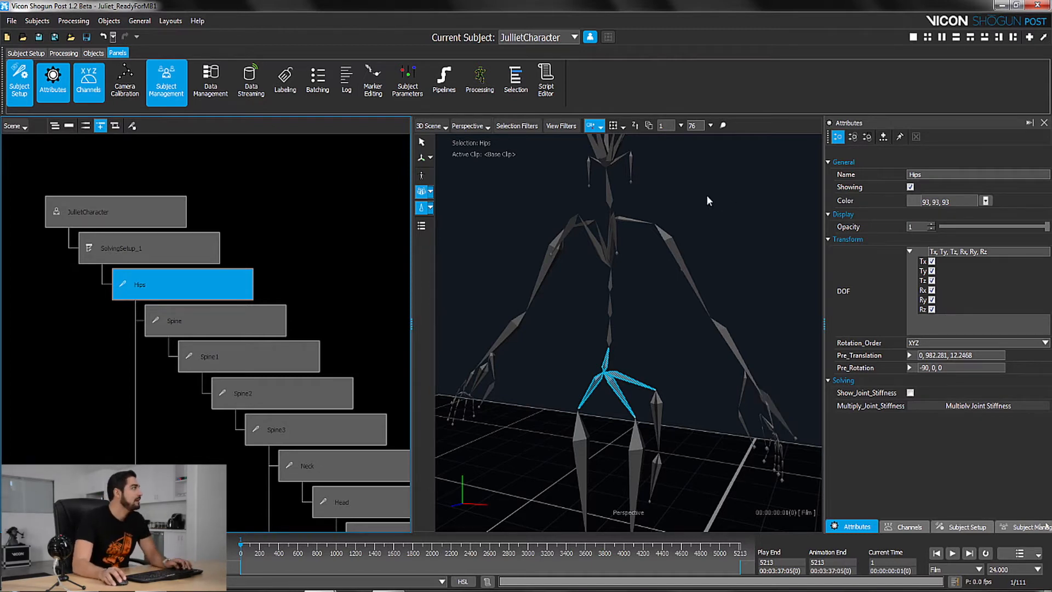
left_click(248, 314)
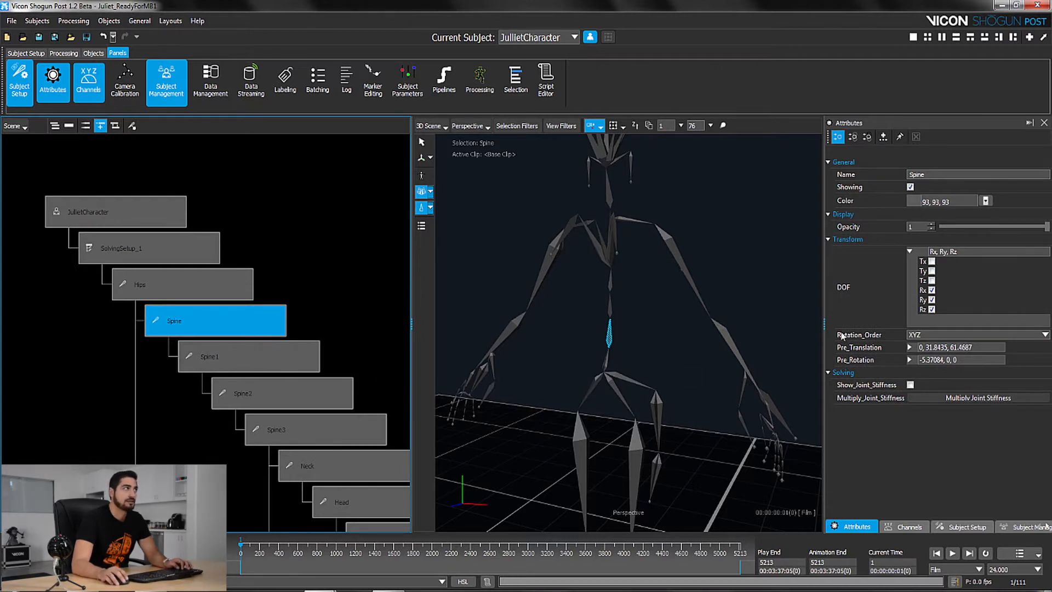
left_click(241, 356)
middle_click_drag(310, 300, 259, 239)
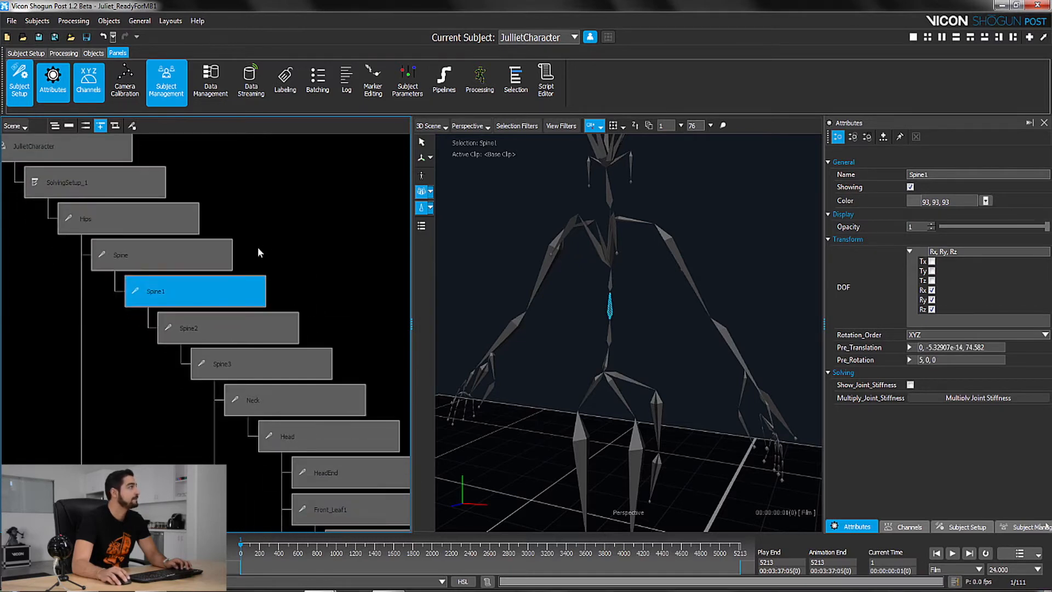
left_click(255, 323)
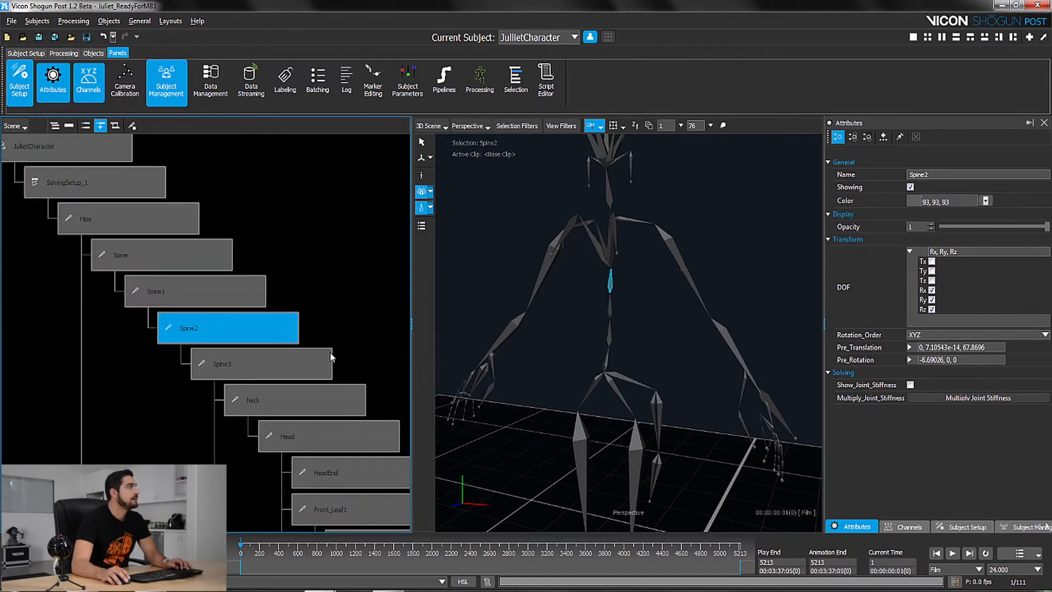
left_click(262, 365)
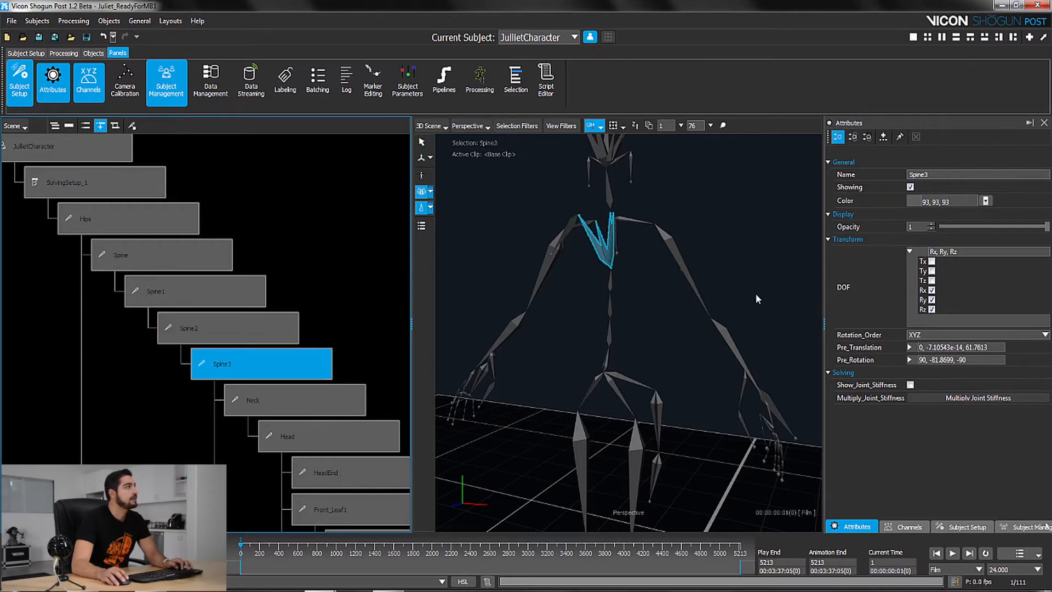
left_click(263, 399)
left_click_drag(542, 344, 612, 436, "alt")
left_click(277, 438)
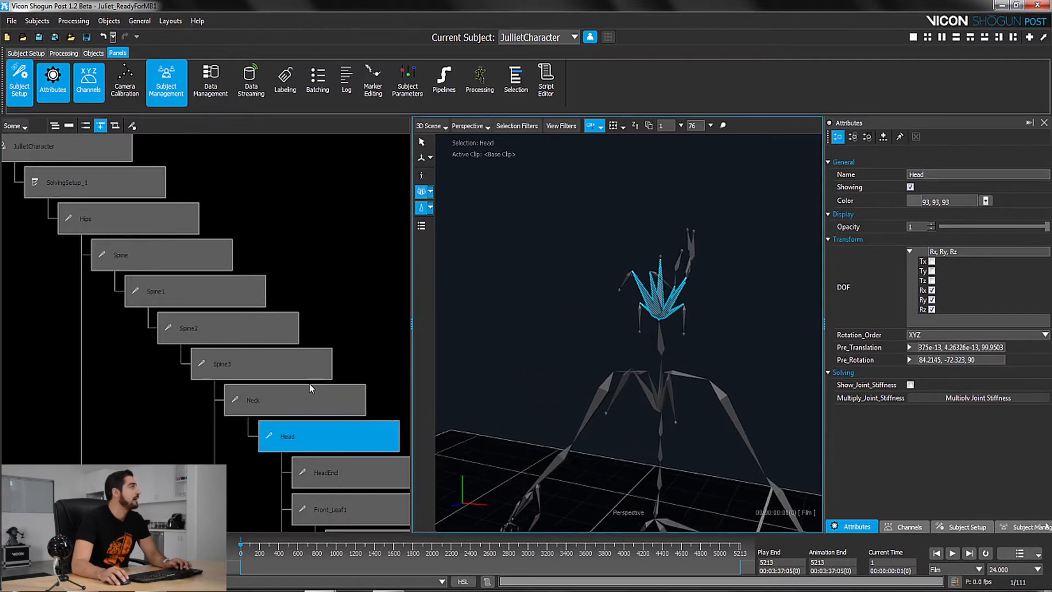
Step: Disable the Rx, Ry and Rz degrees of freedom of the HeadEnd bone
left_click(342, 471)
middle_click_drag(377, 386, 235, 282)
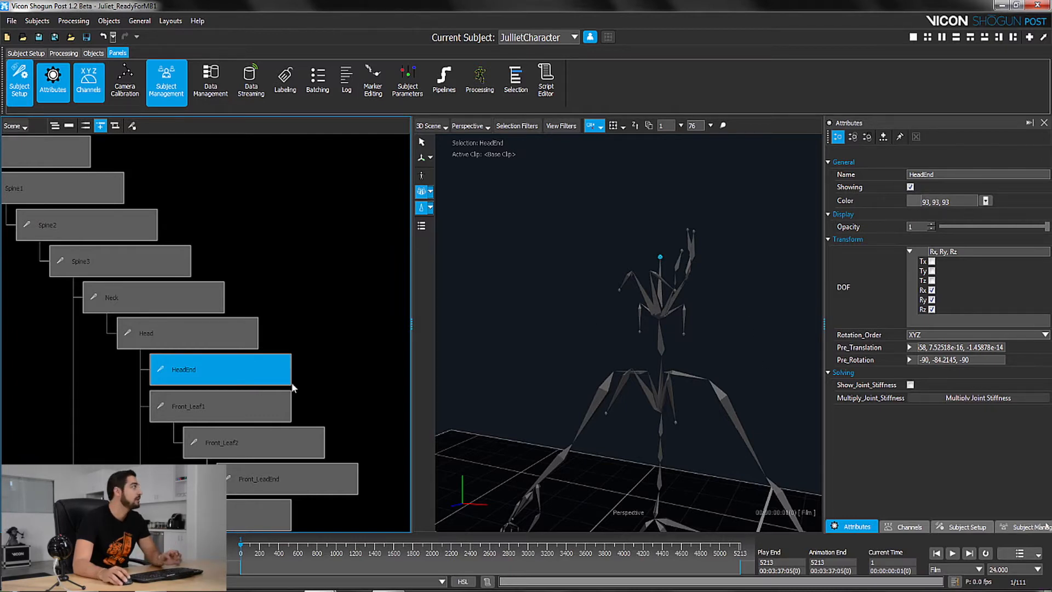
left_click(932, 290)
left_click(932, 300)
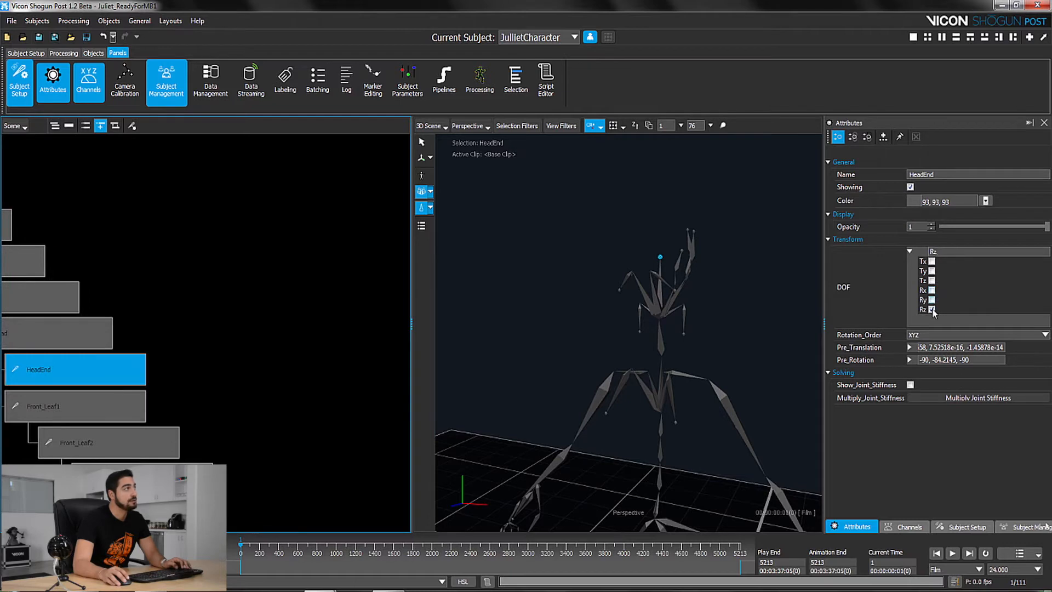
mouse_move(351, 367)
middle_mouse_down("alt")
mouse_move(380, 327)
mouse_move(409, 313)
middle_mouse_up("alt")
middle_click_drag(319, 321, 373, 302, "alt")
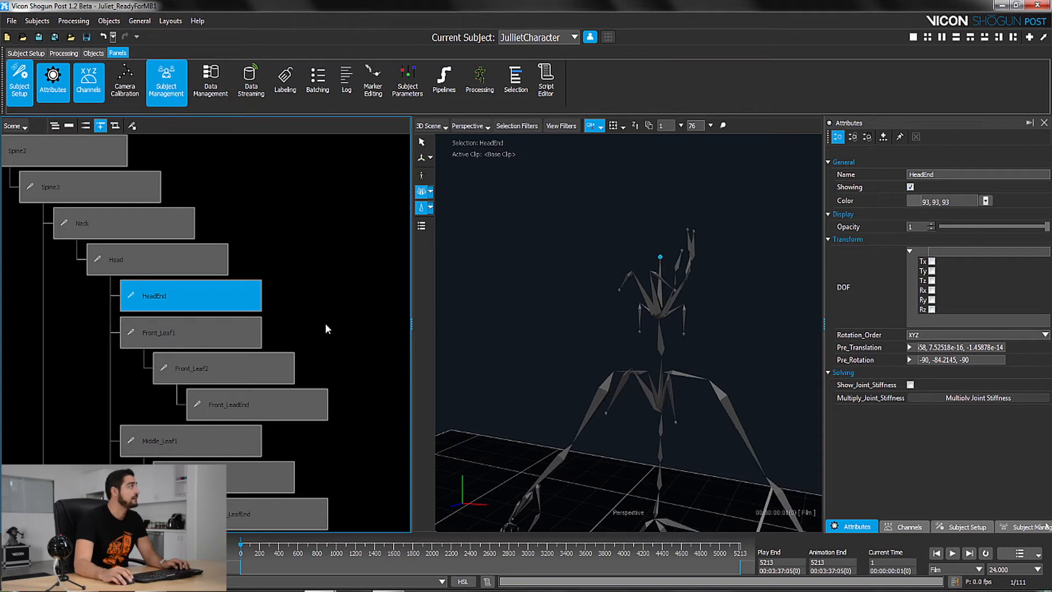
Step: Check the degrees of freedom of the Front_Leaf and Middle_Leaf bones, and clear the selection
middle_click_drag(326, 324, 319, 257, "alt")
right_click_drag(313, 231, 281, 256, "alt")
middle_click_drag(282, 257, 265, 165, "alt")
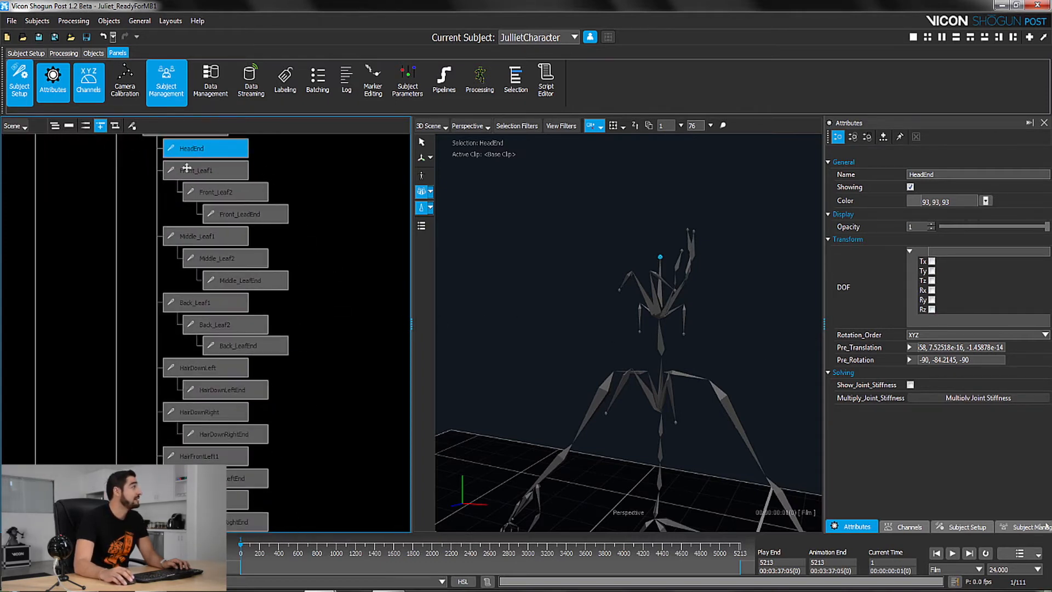
left_click(187, 169)
left_click(215, 193)
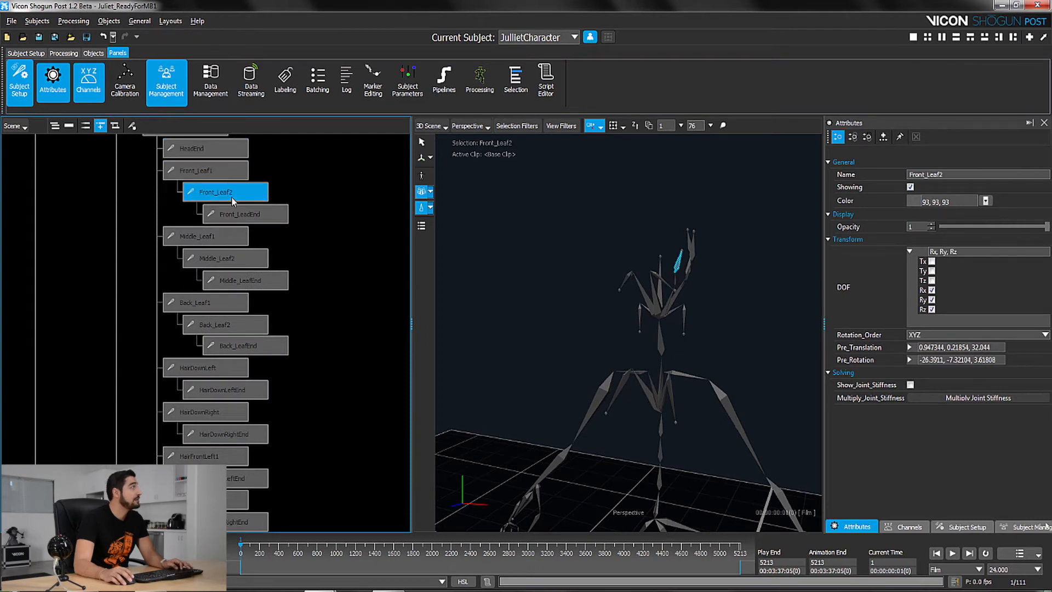
left_click(227, 214)
left_click(210, 239)
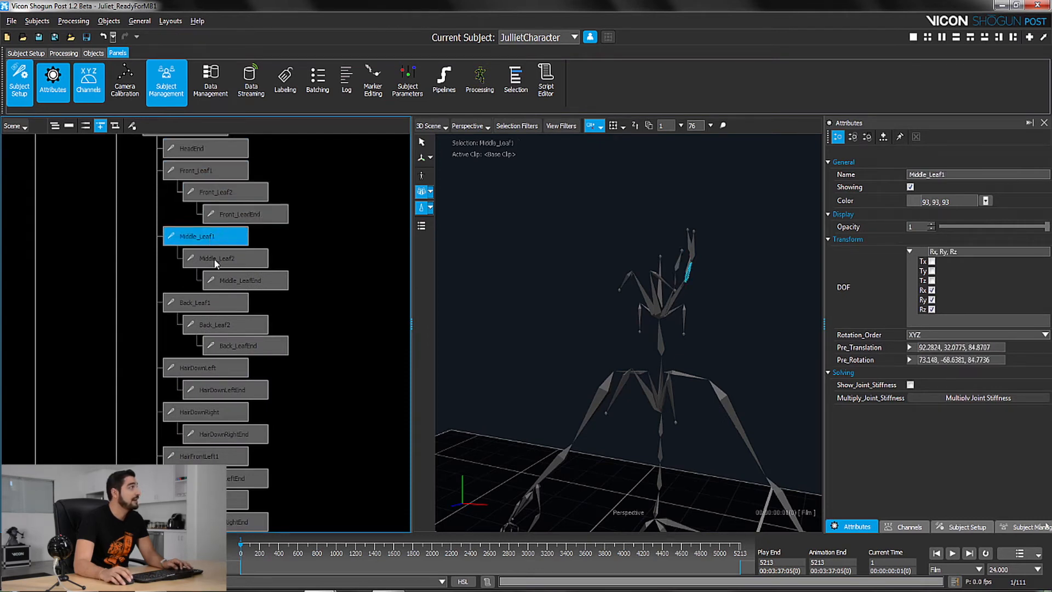
left_click(217, 261)
left_click(599, 228)
Step: Disable the Rx, Ry and Rz degrees of freedom of all the Leaf and Hair bones under Head together
right_click_drag(297, 250, 278, 427, "alt")
right_click_drag(251, 389, 243, 332, "alt")
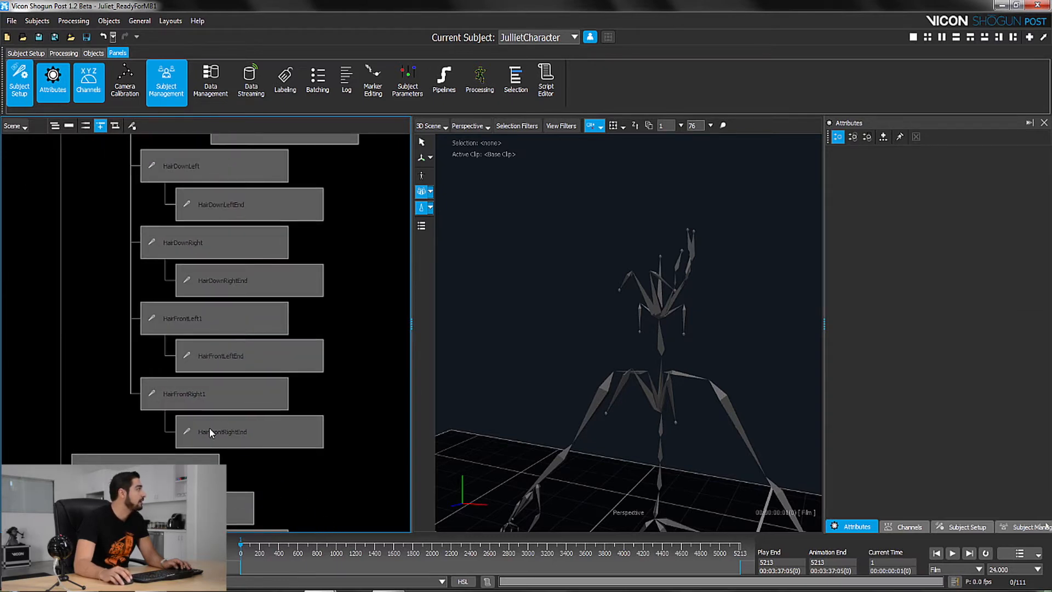
right_click_drag(288, 366, 287, 396, "alt")
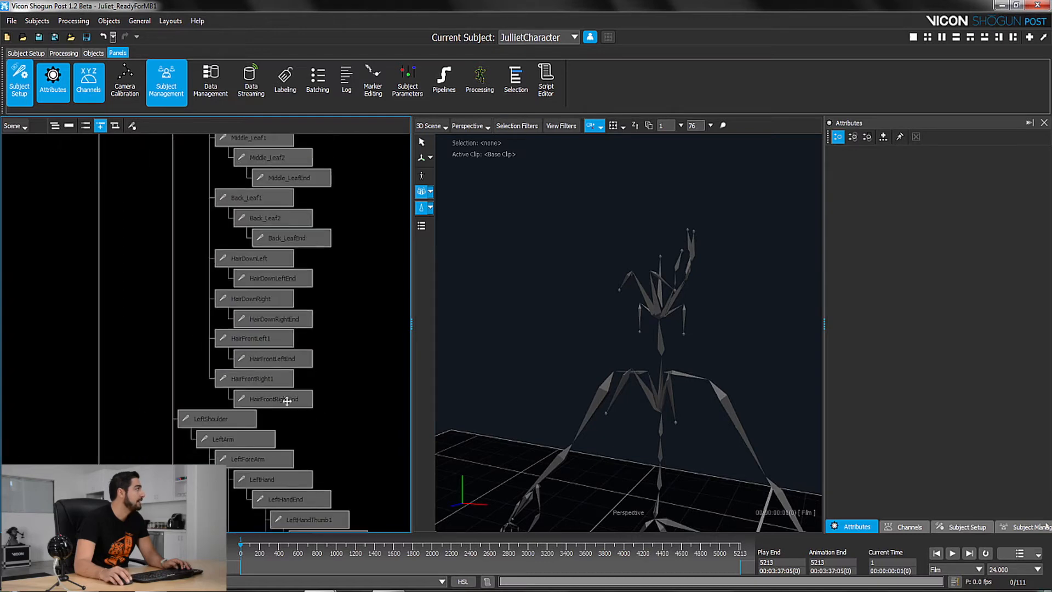
middle_click_drag(288, 398, 271, 464, "alt")
left_click(267, 463)
middle_click_drag(308, 407, 301, 449, "alt")
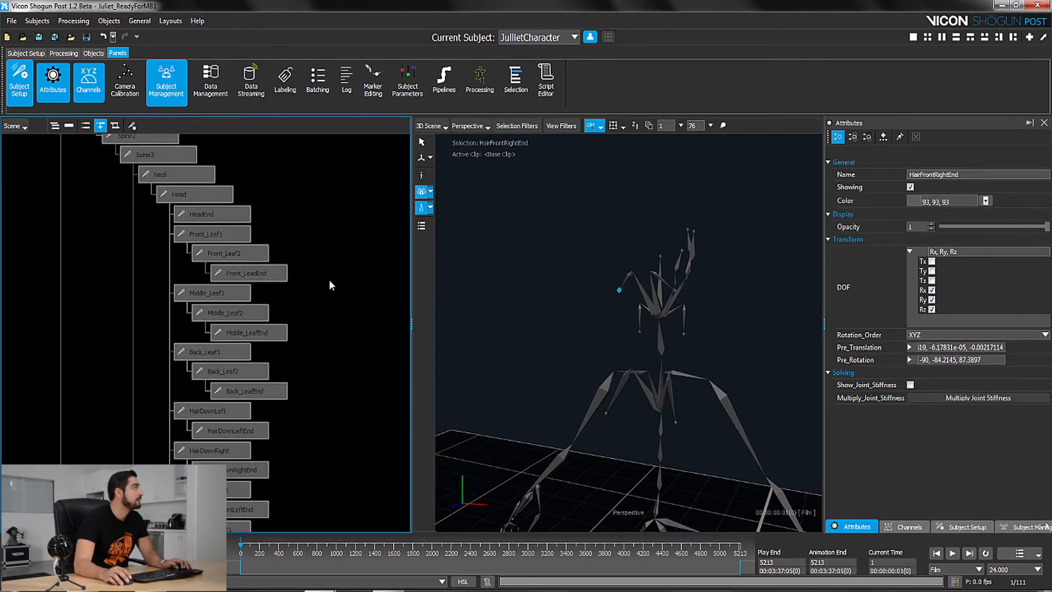
right_click_drag(331, 278, 319, 290, "alt")
middle_click_drag(317, 281, 313, 269, "alt")
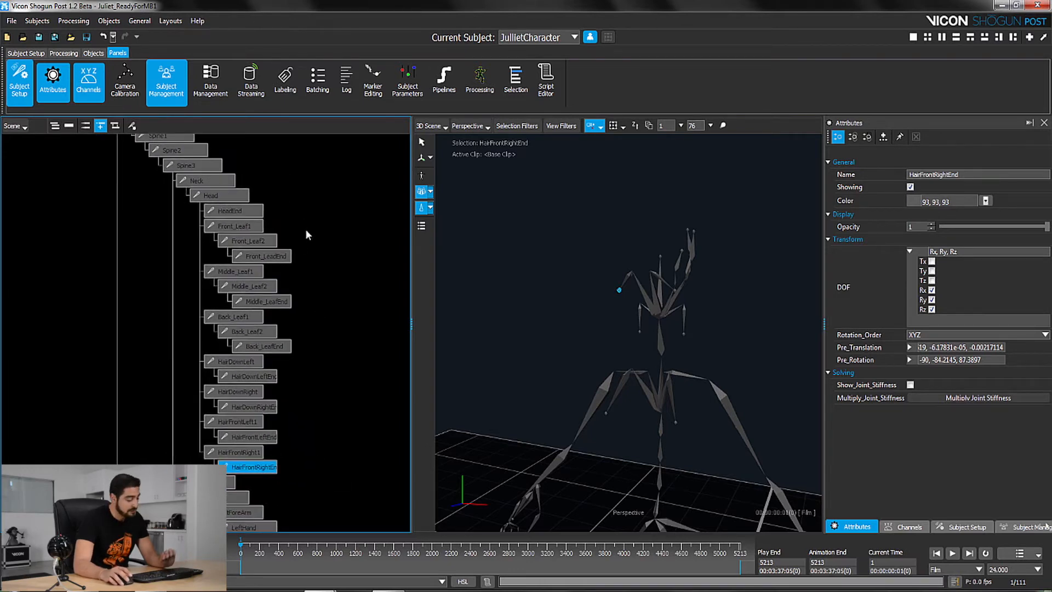
left_click_drag(318, 213, 197, 466)
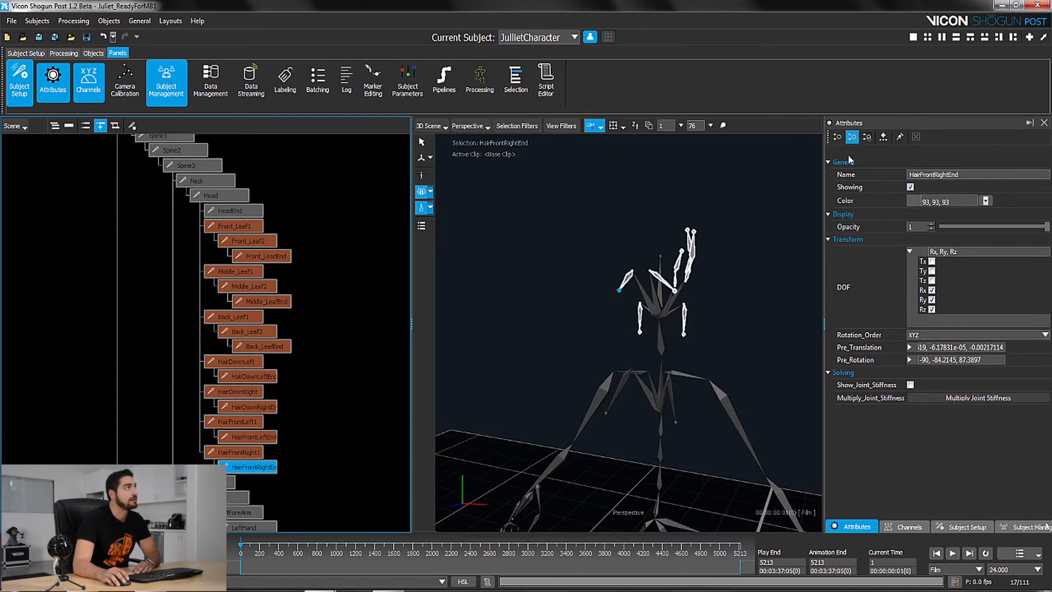
left_click(932, 290)
left_click(932, 300)
left_click(932, 309)
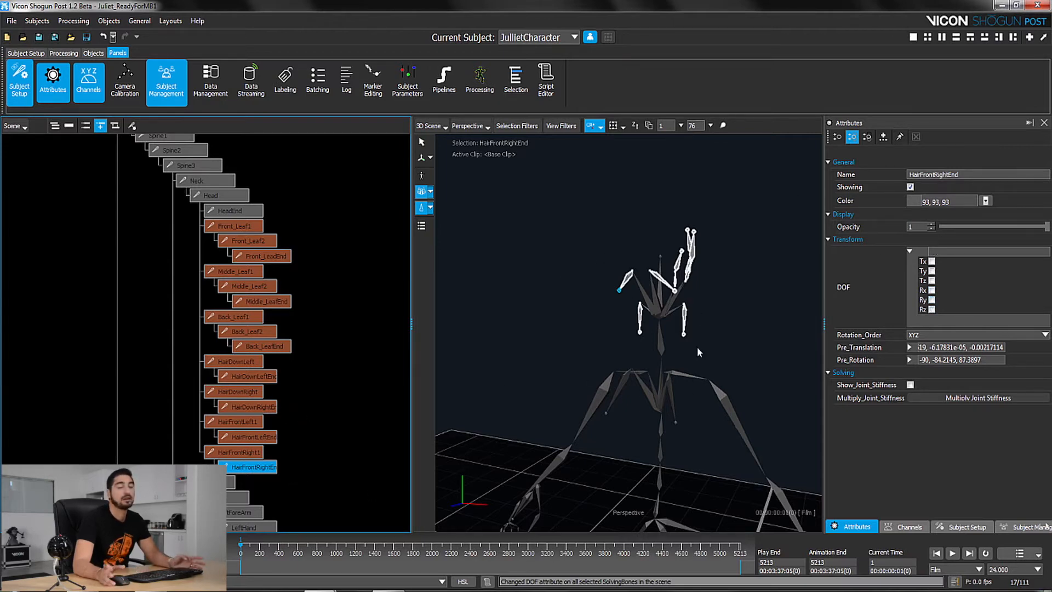
Step: Check the degrees of freedom of the LeftShoulder bone and view it from the side in the 3D scene
scroll(334, 341, "down", 1)
right_click_drag(334, 341, 336, 310, "alt")
middle_click_drag(336, 310, 349, 195, "alt")
left_click(347, 287)
middle_click_drag(343, 326, 335, 219, "alt")
right_click_drag(336, 219, 326, 247, "alt")
left_click(207, 245)
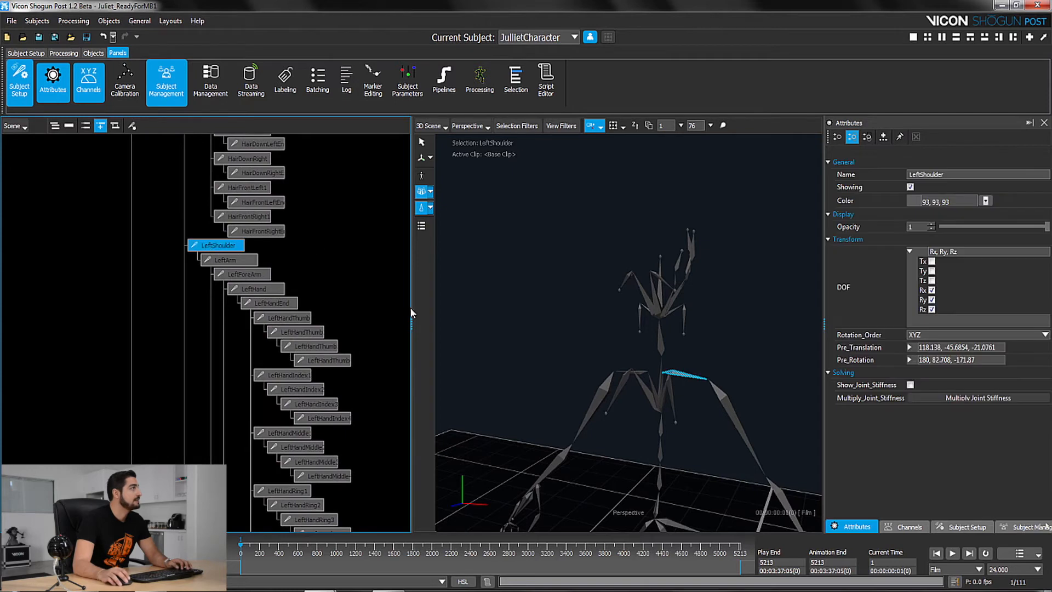
left_click_drag(700, 377, 617, 415, "alt")
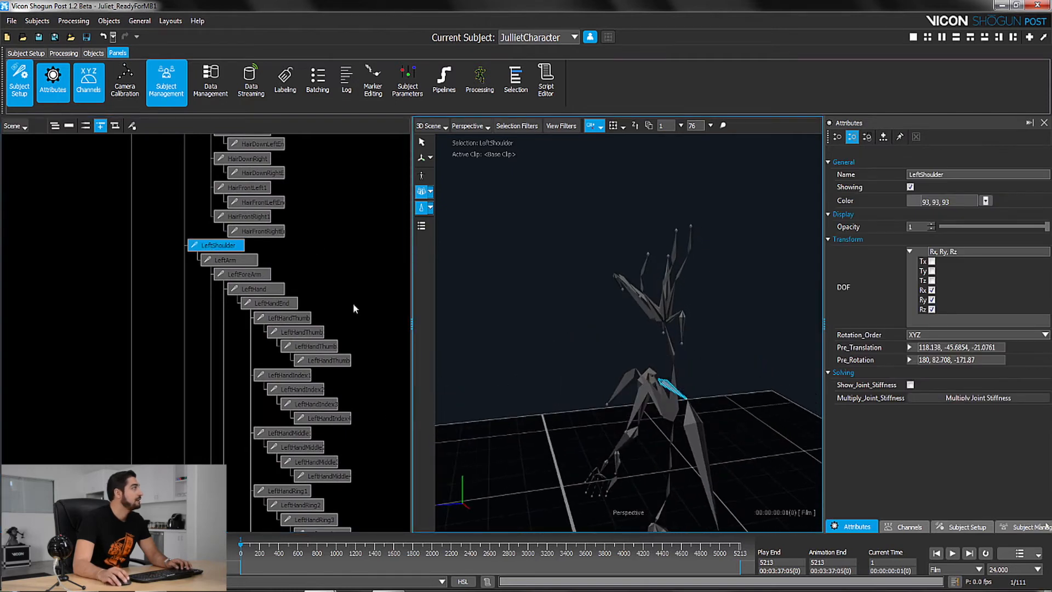
Step: Check the degrees of freedom of the LeftArm, LeftForeArm and LeftHand bones
left_click(221, 260)
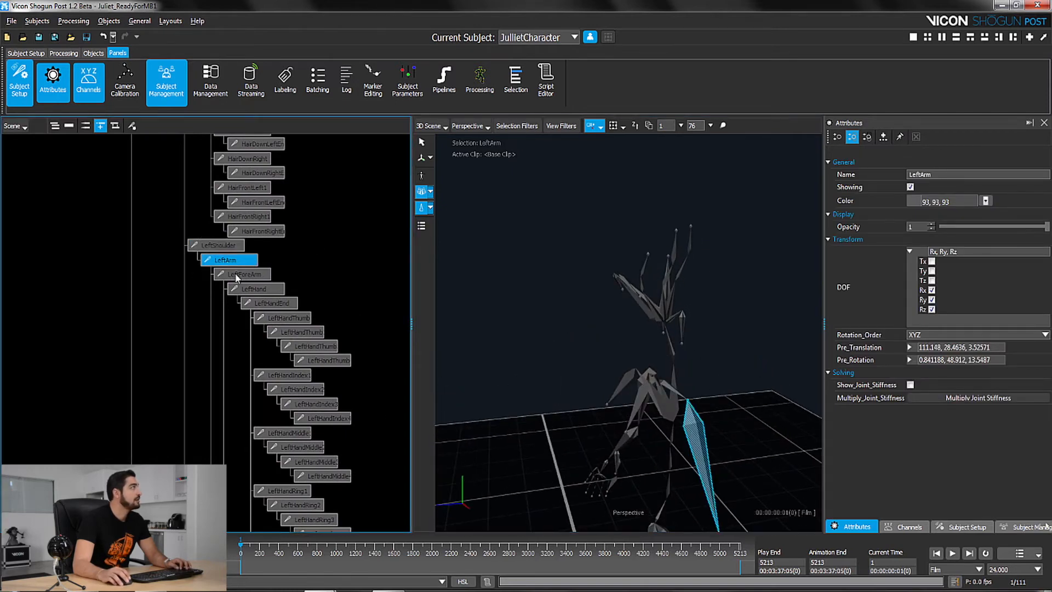
left_click(235, 273)
left_click(260, 291)
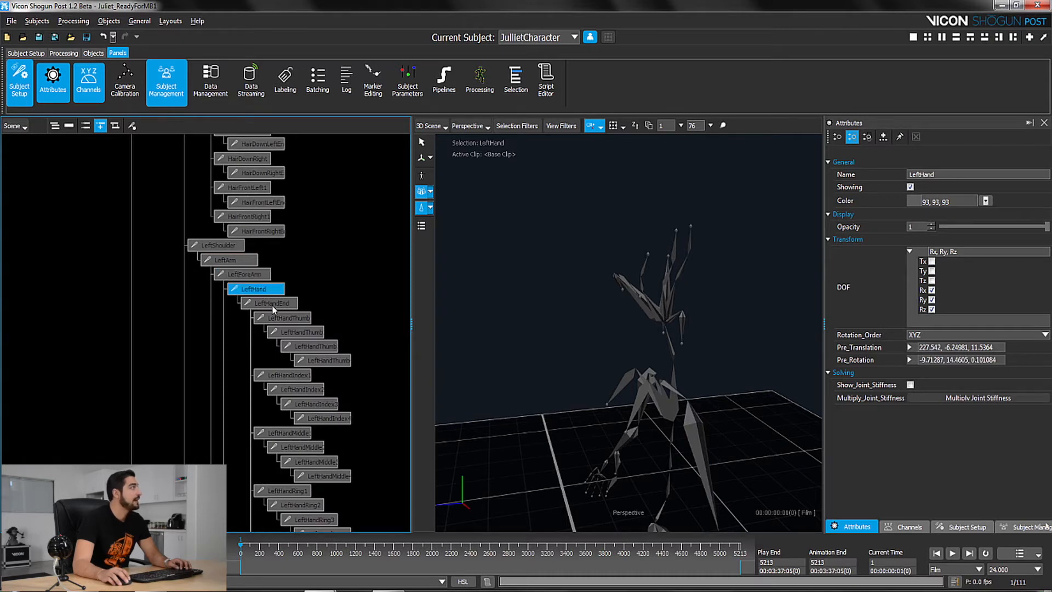
middle_click_drag(580, 398, 521, 256, "alt")
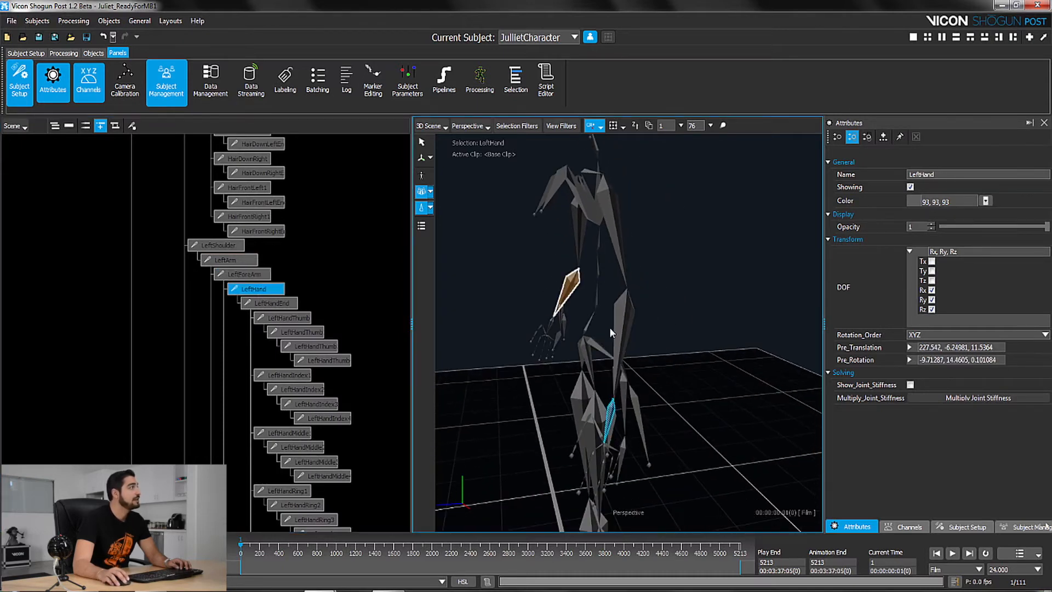
Step: Activate the Rotate manipulator on the LeftForeArm bone to see its rotation axes
left_click(233, 274)
left_click_drag(565, 338, 640, 336, "alt")
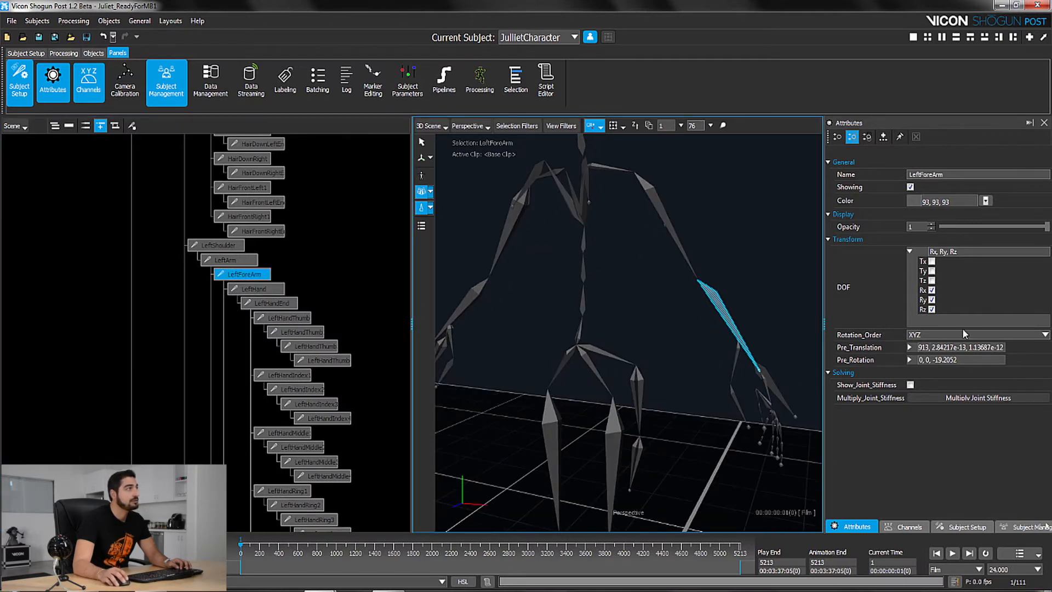
middle_click_drag(738, 268, 728, 268, "alt")
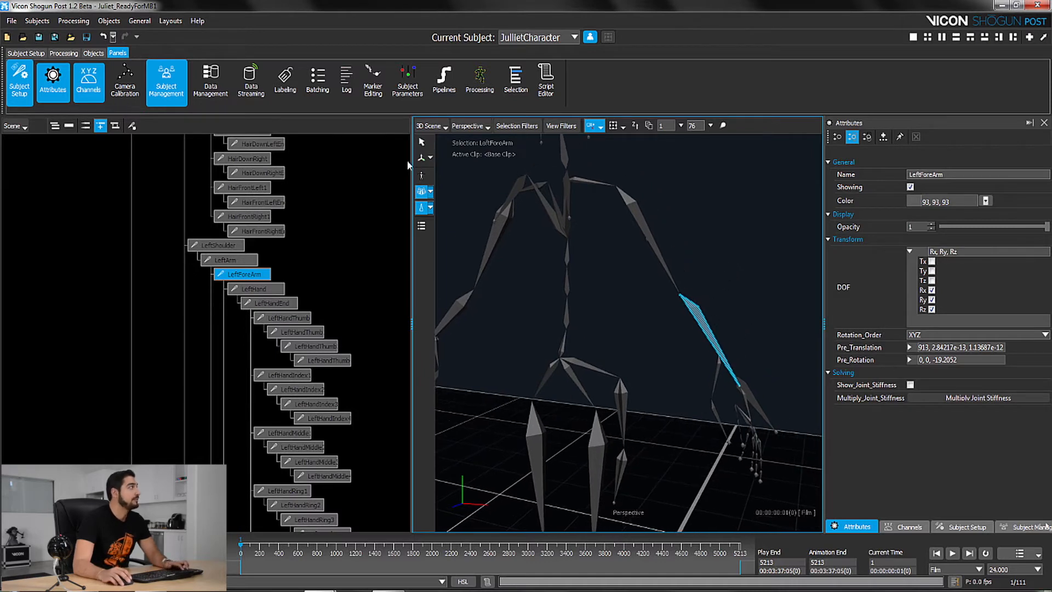
left_click(430, 158)
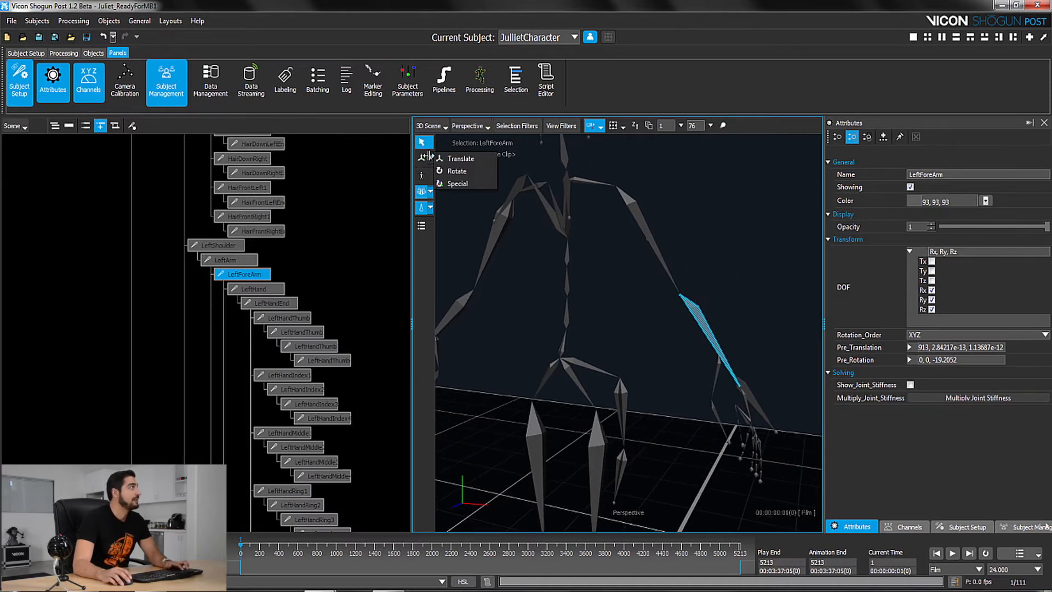
left_click(457, 171)
left_click_drag(785, 373, 756, 387, "alt")
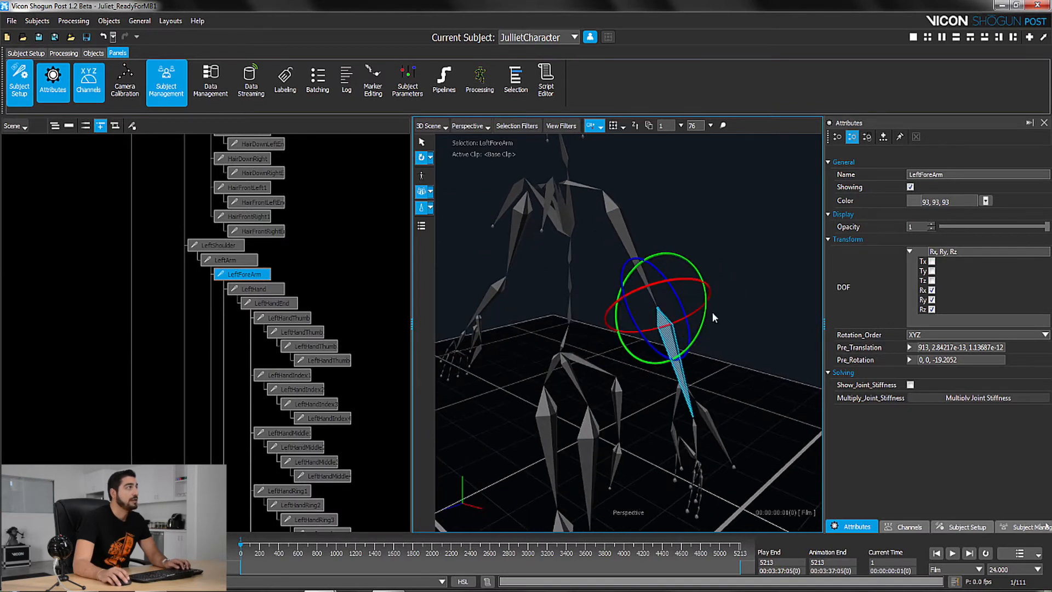
Step: Try rotating the LeftForeArm bone about one axis and undo the rotation
left_click_drag(707, 309, 706, 278)
left_click(732, 300)
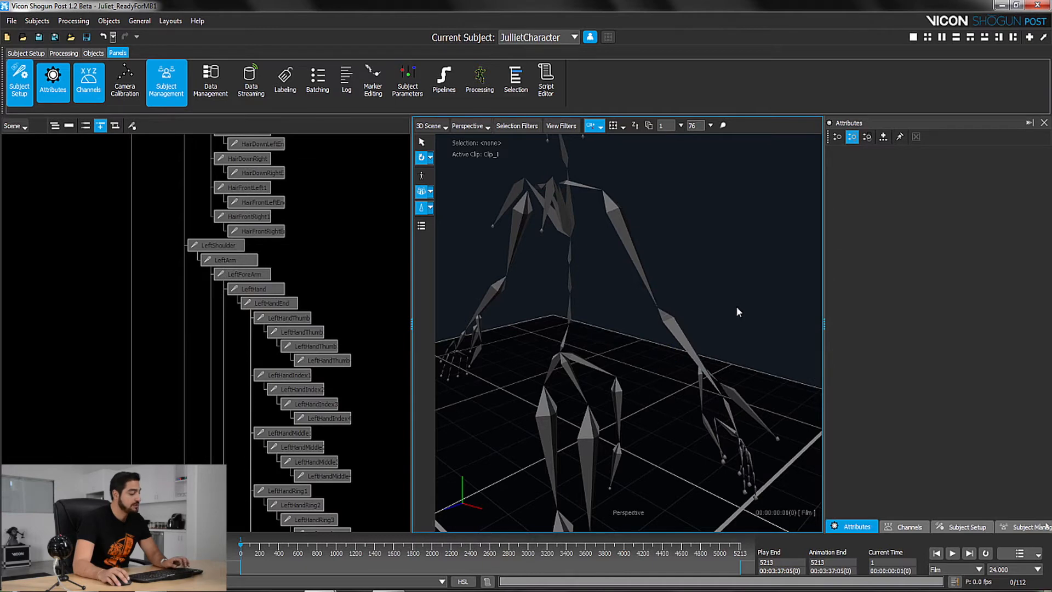
key("ctrl+z")
Step: Disable the Rx and Ry degrees of freedom of LeftForeArm, keeping only Rz
left_click(675, 346)
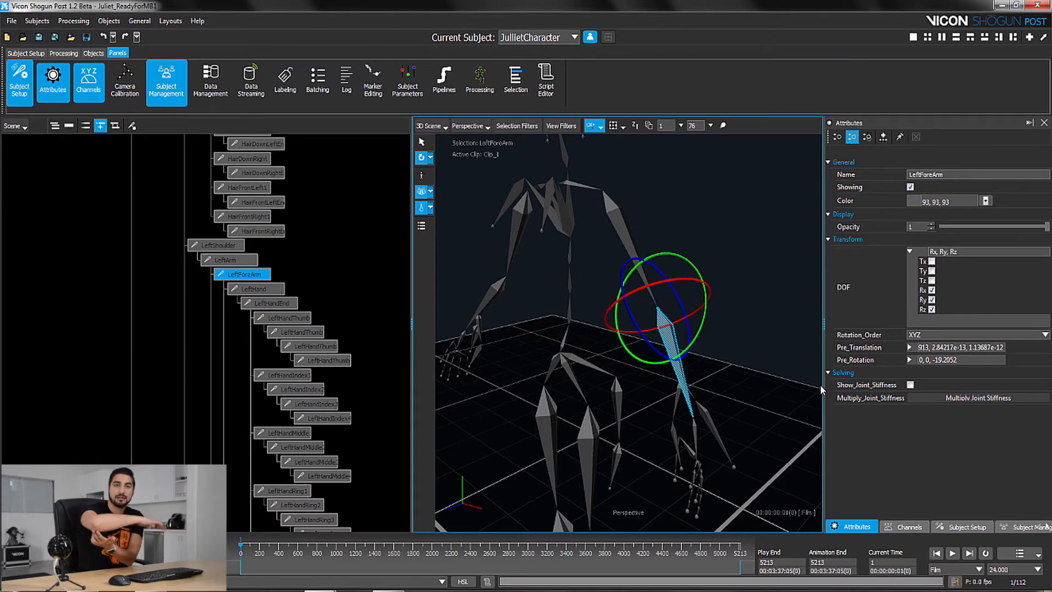
left_click_drag(759, 422, 731, 437, "alt")
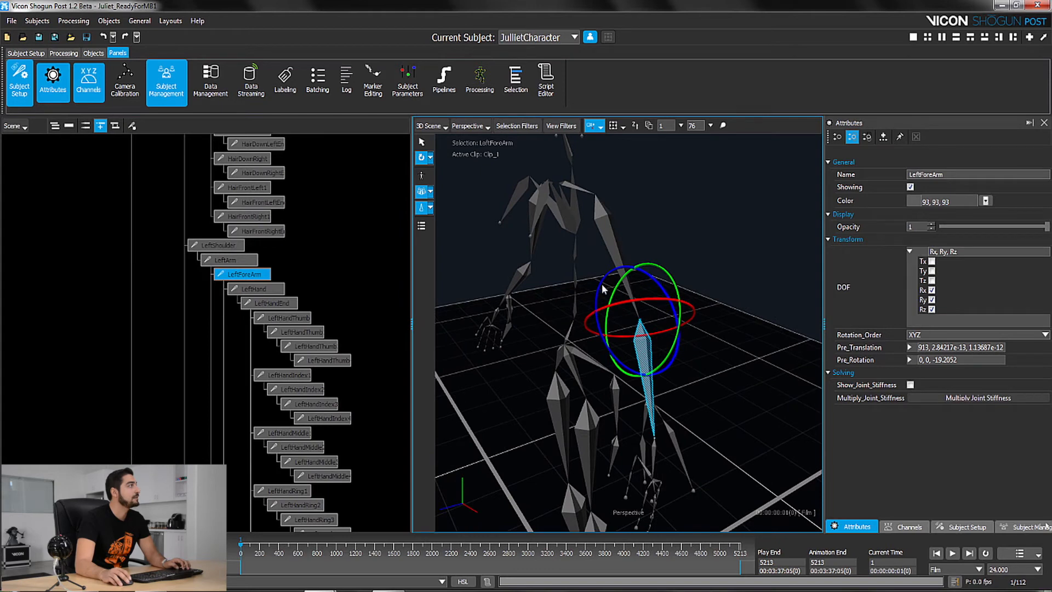
left_click_drag(696, 393, 686, 376, "alt")
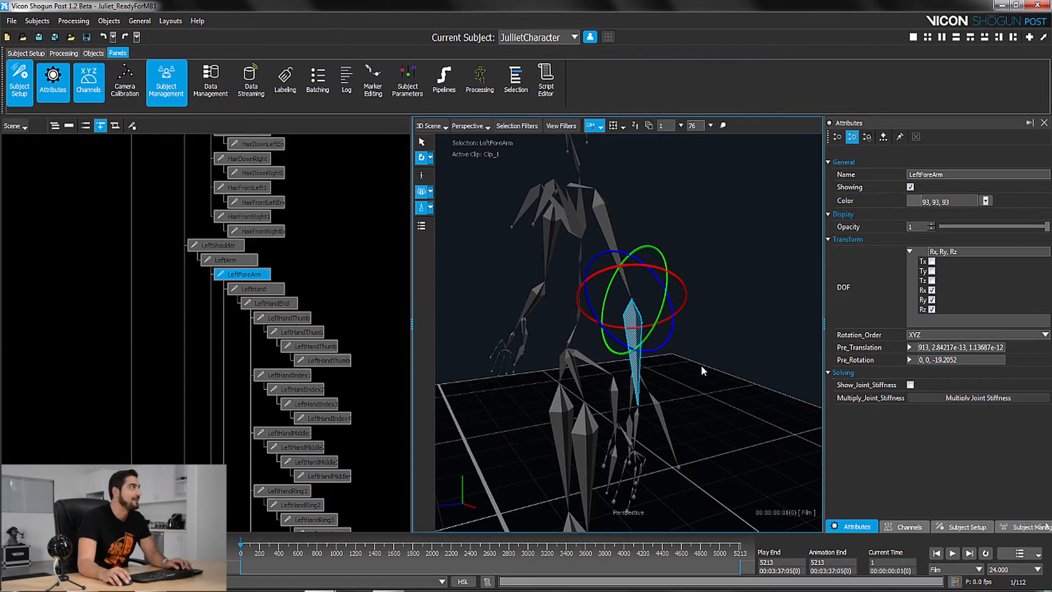
middle_click_drag(700, 366, 706, 376, "alt")
right_click_drag(707, 376, 696, 350, "alt")
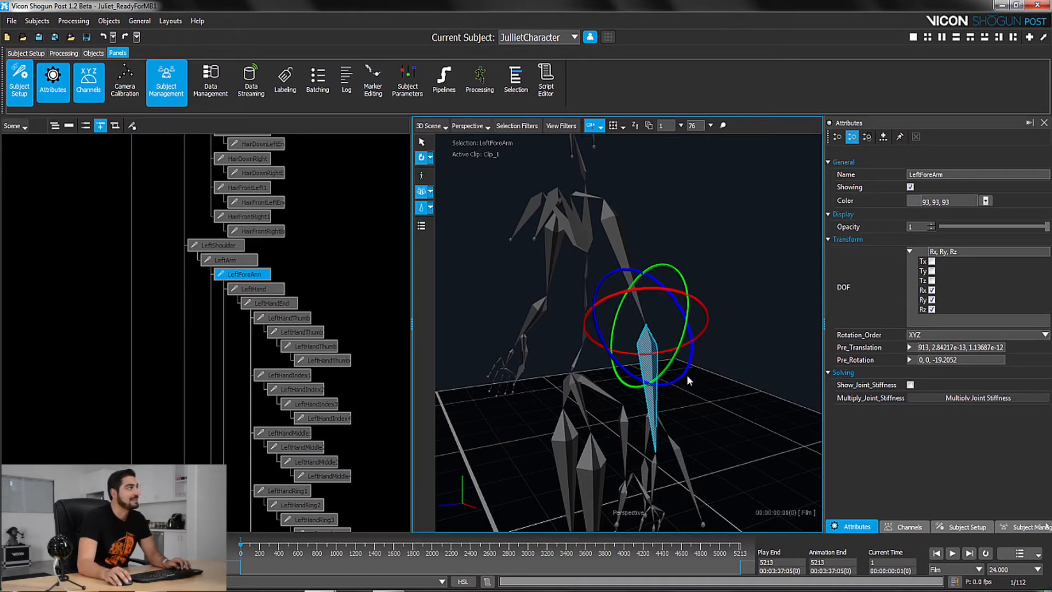
left_click(932, 291)
left_click(932, 300)
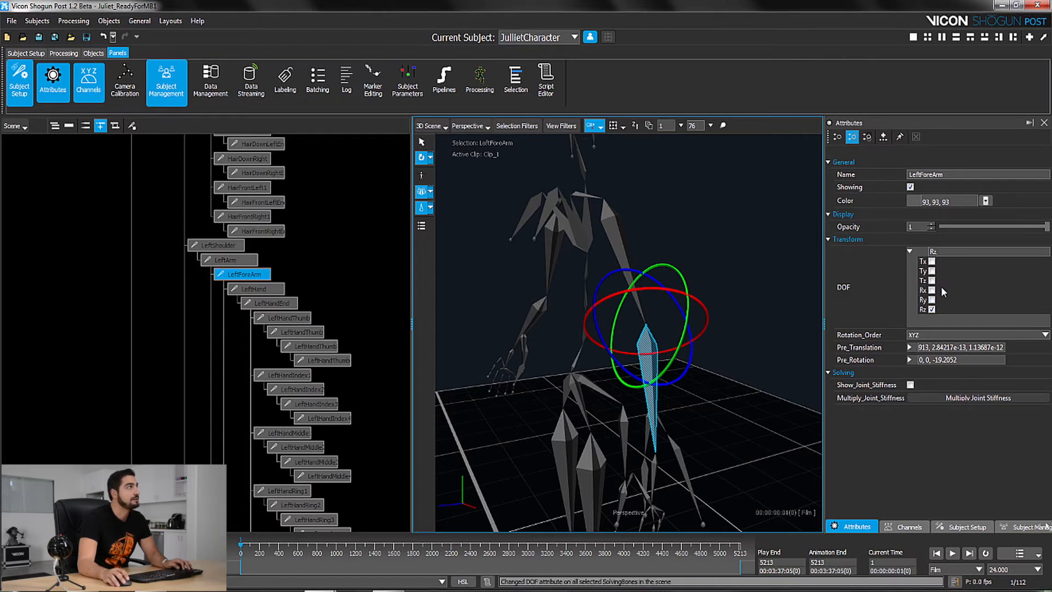
Step: Check the degrees of freedom of LeftHand, LeftHandEnd and the LeftHandThumb bones
left_click(237, 290)
right_click_drag(675, 380, 693, 292, "alt")
left_click_drag(703, 314, 695, 314, "alt")
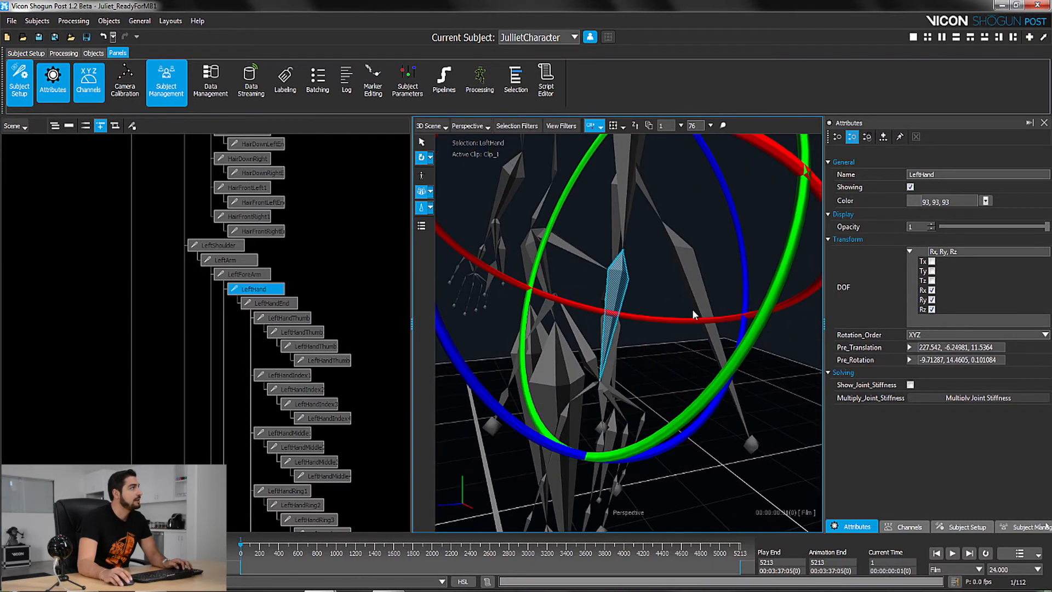
right_click_drag(728, 378, 734, 418, "alt")
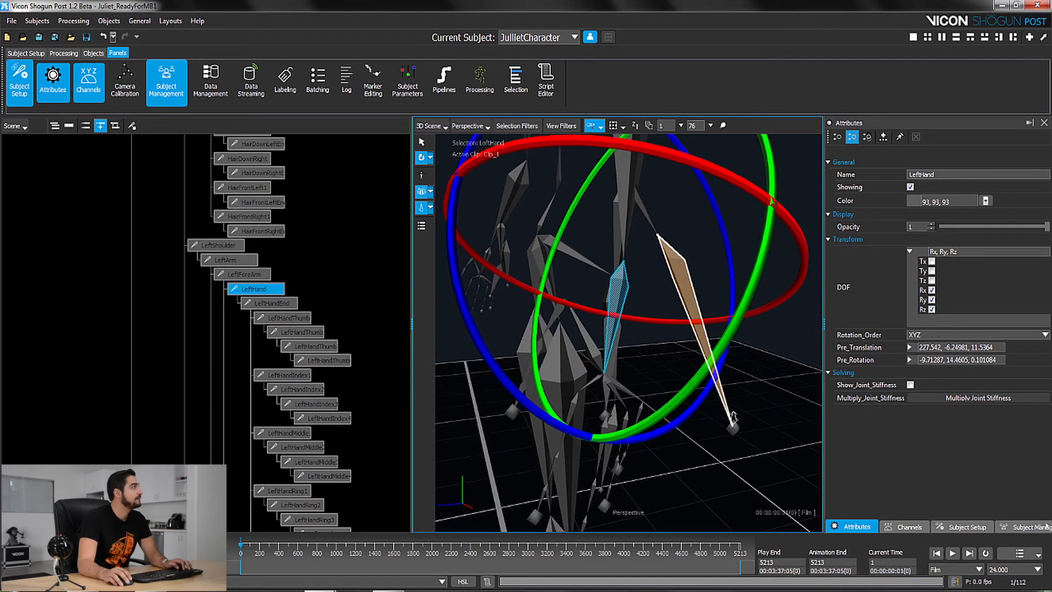
left_click(268, 305)
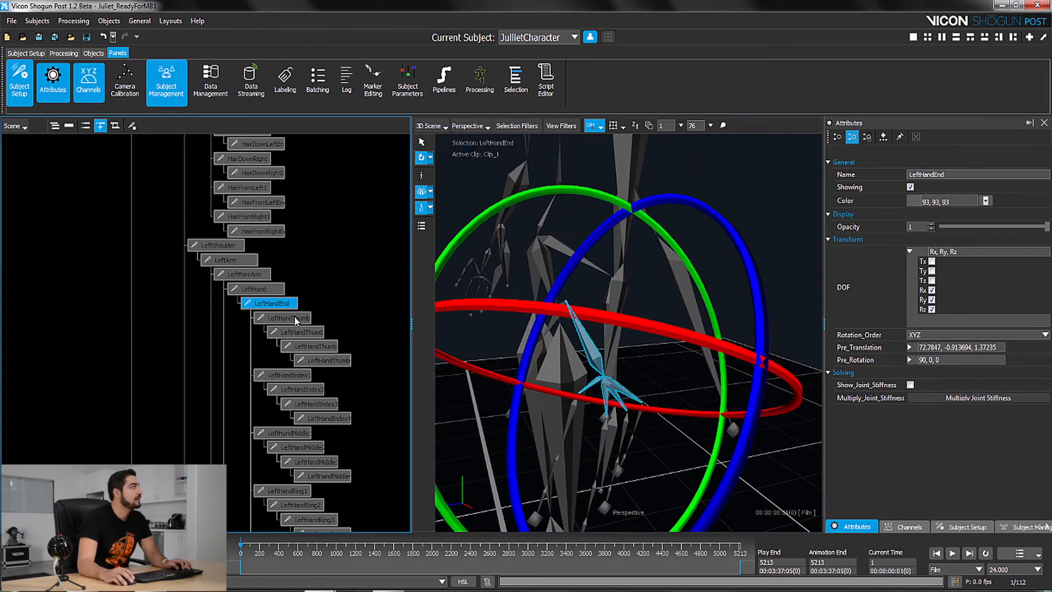
left_click(290, 319)
left_click(299, 332)
left_click(315, 347)
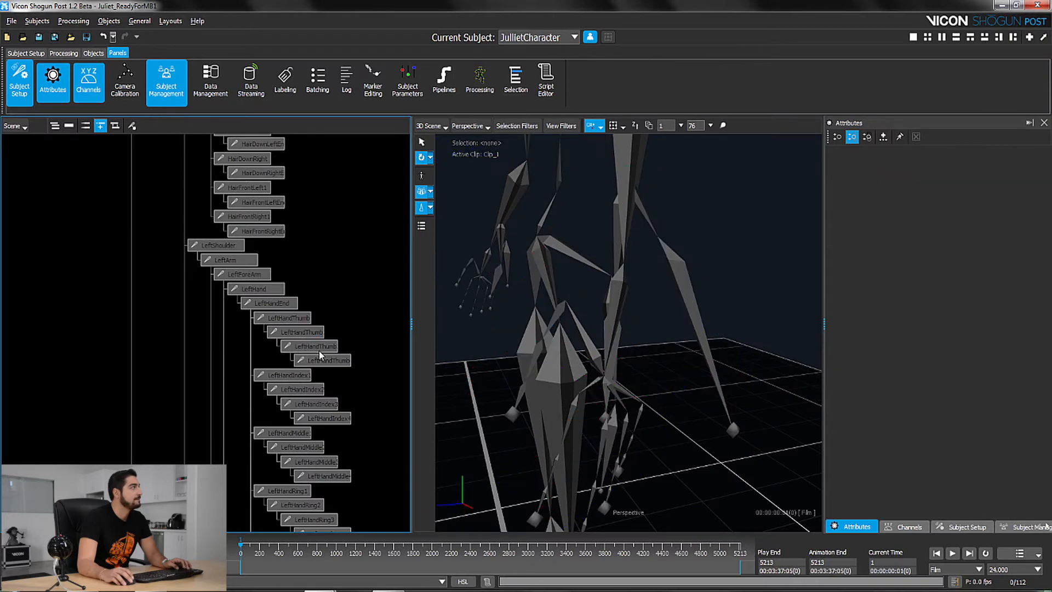
left_click(329, 360)
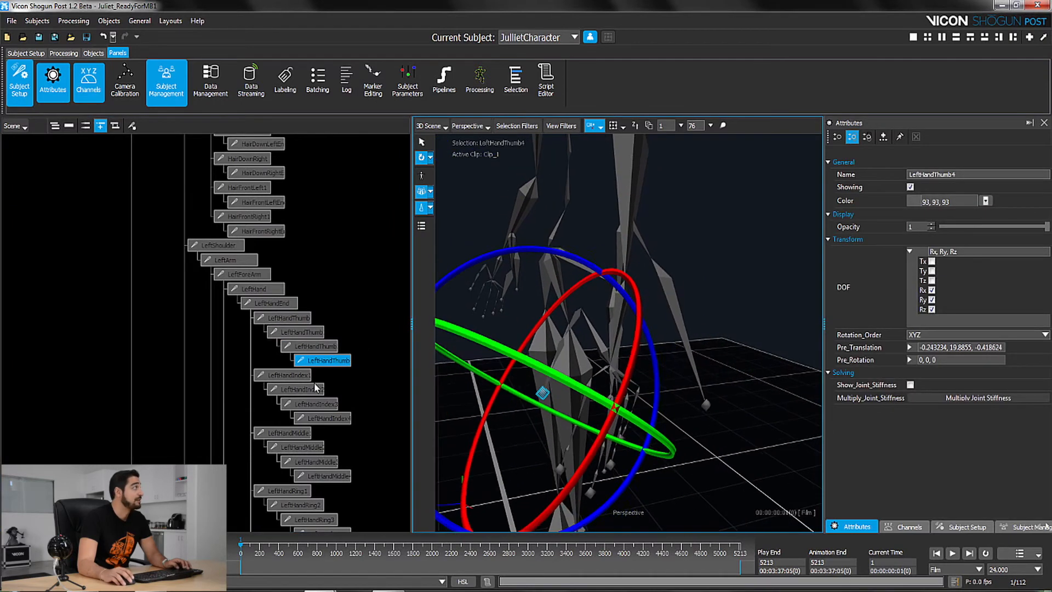
Step: Disable Rx, Ry and Rz for LeftHandEnd and all LeftHandThumb bones together, and clear the selection
left_click_drag(368, 360, 215, 302)
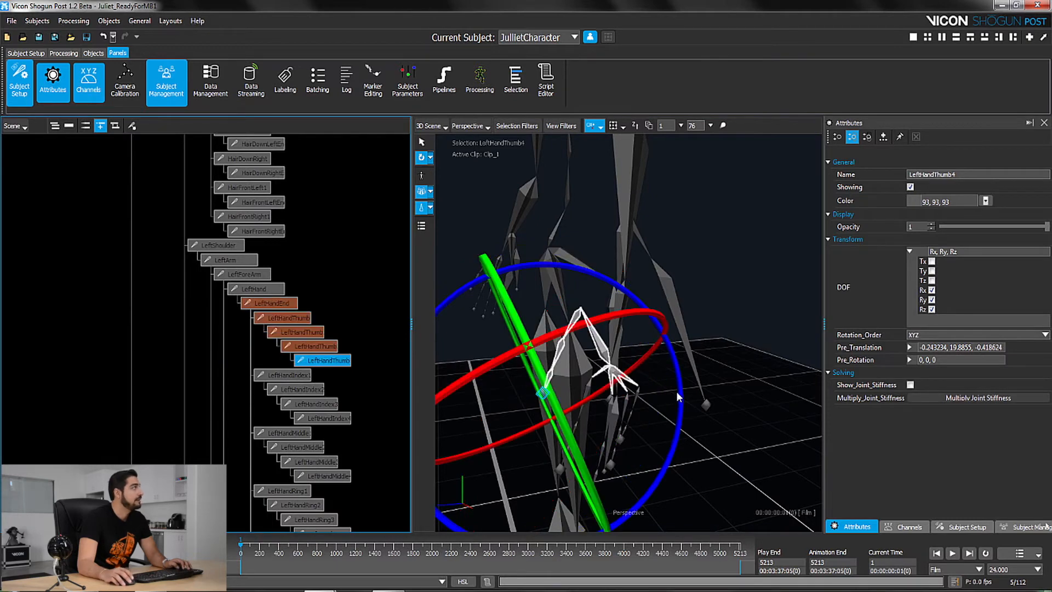
left_click(932, 290)
left_click(932, 300)
left_click(931, 310)
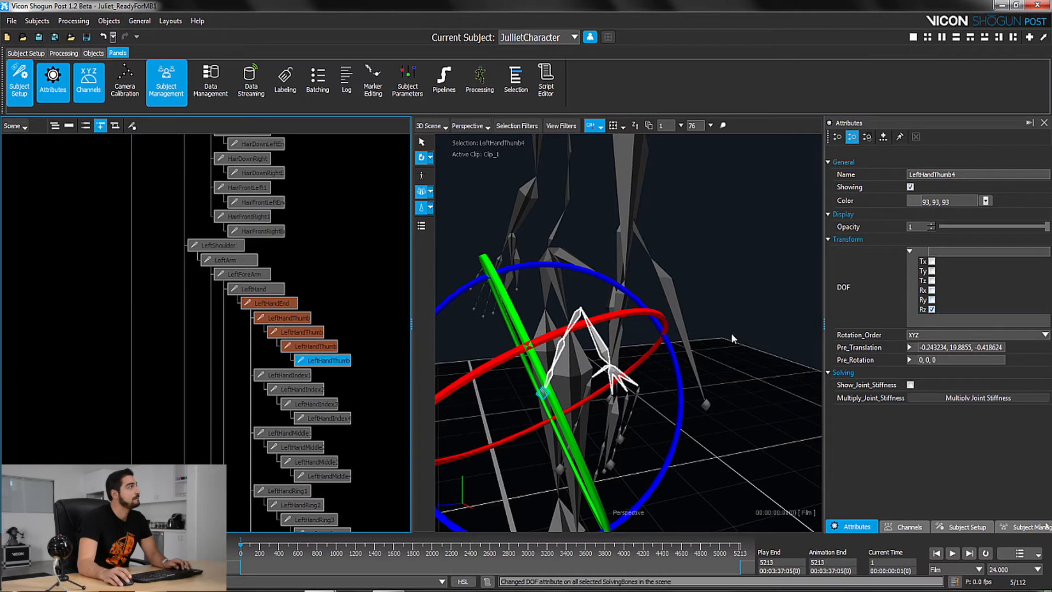
right_click_drag(696, 220, 658, 288, "alt")
left_click(659, 456)
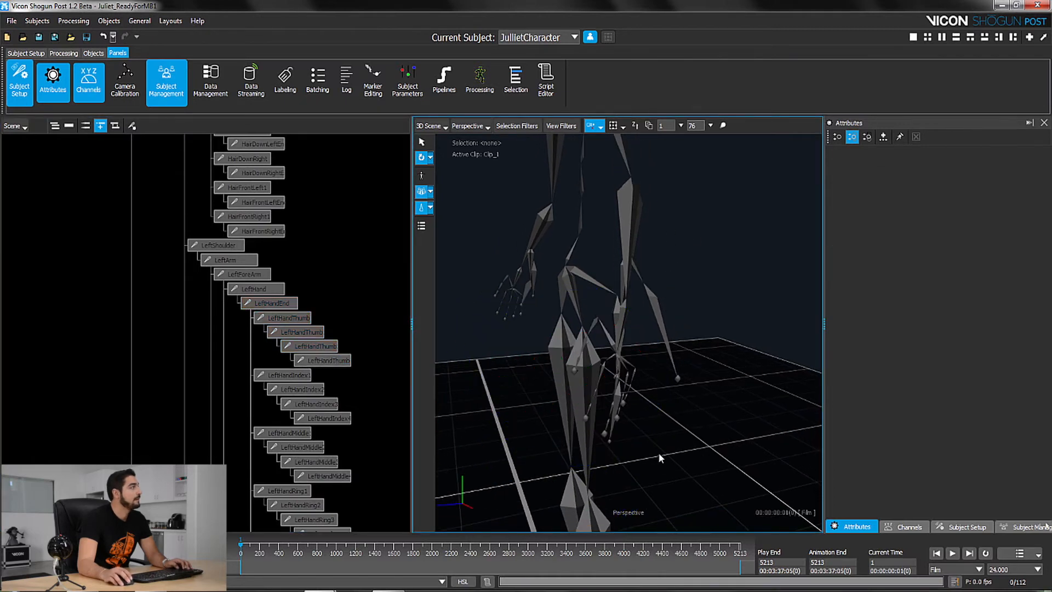
Step: Disable Rx, Ry and Rz for all the LeftHand Index, Middle, Ring and Pinky bones, and clear the selection
left_click(286, 375)
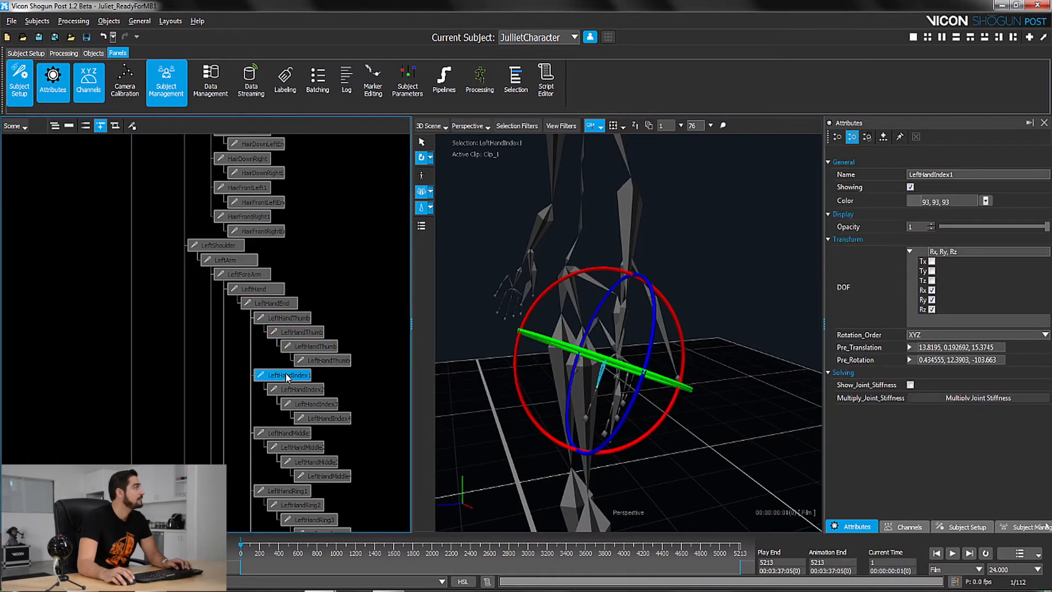
middle_click_drag(306, 415, 268, 294, "alt")
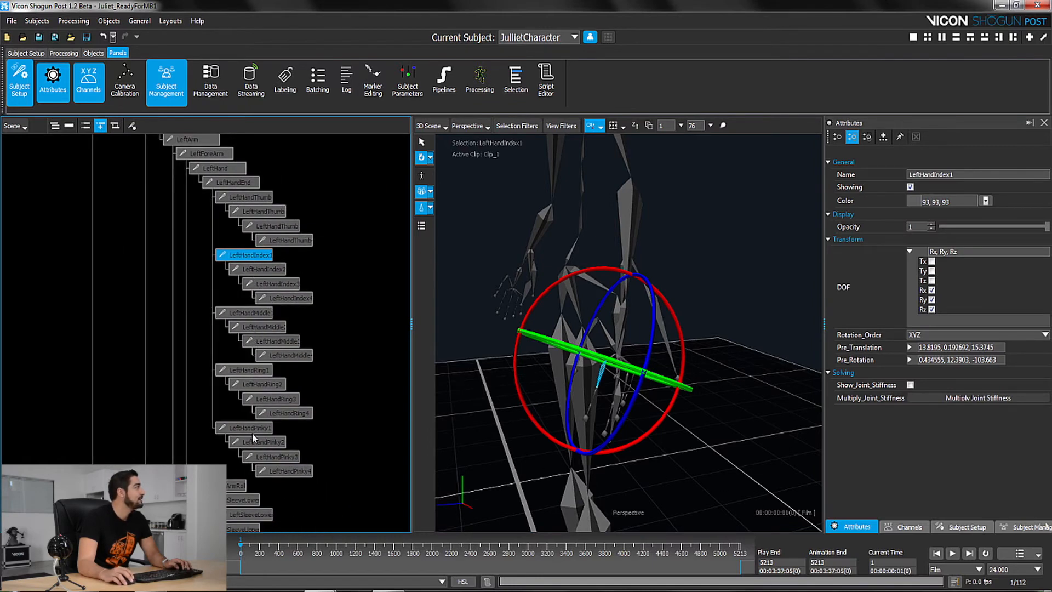
left_click_drag(346, 470, 186, 248)
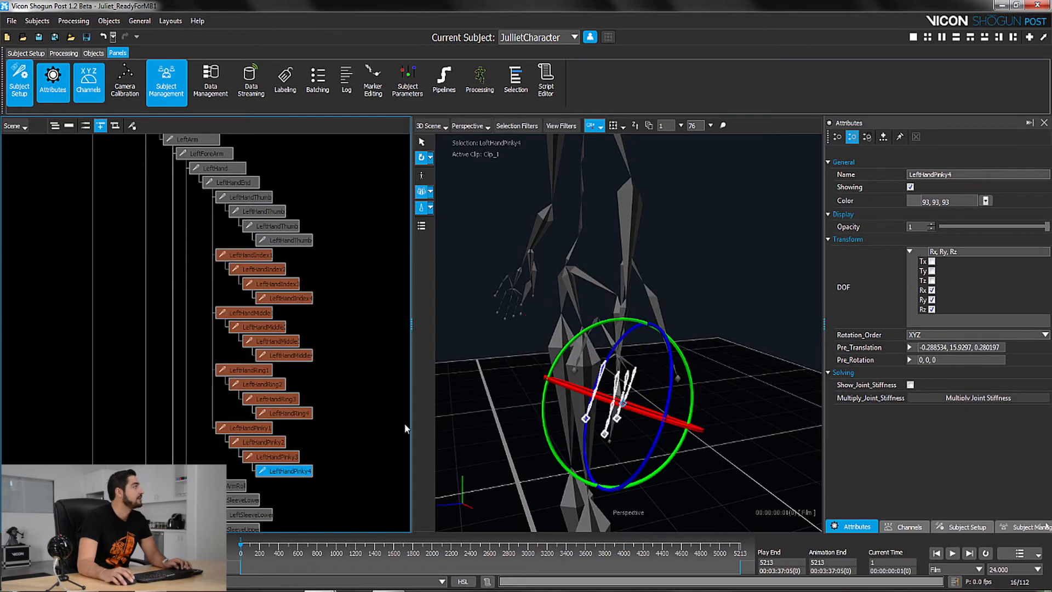
left_click(932, 290)
left_click(932, 300)
left_click(932, 309)
left_click(352, 399)
Step: Disable Rx, Ry and Rz for LeftForeArmRoll and all the LeftSleeve bones together
middle_click_drag(340, 418, 347, 300, "alt")
left_click(208, 367)
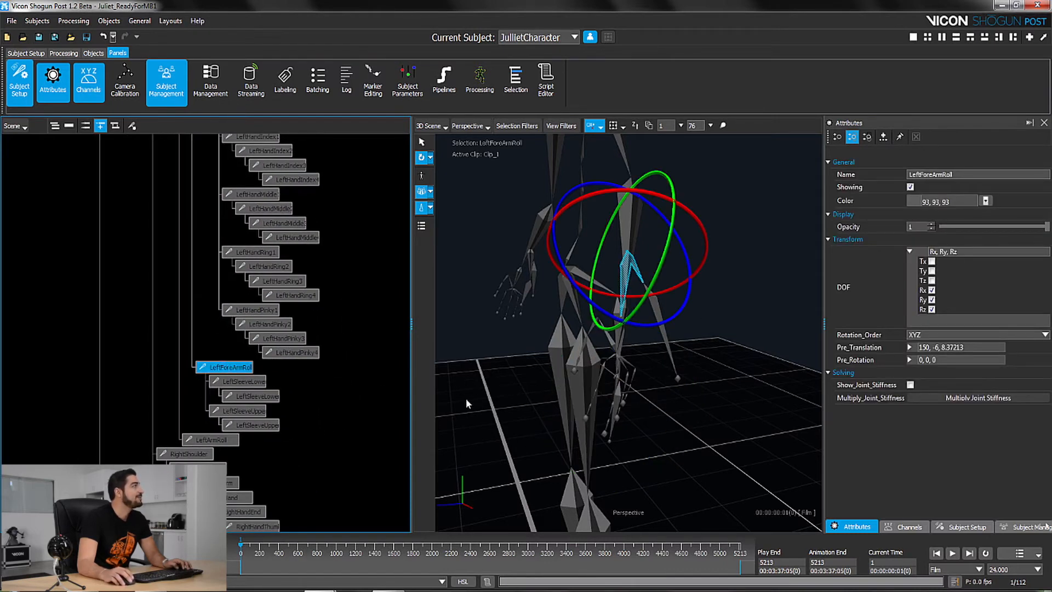
left_click_drag(619, 346, 429, 395, "alt")
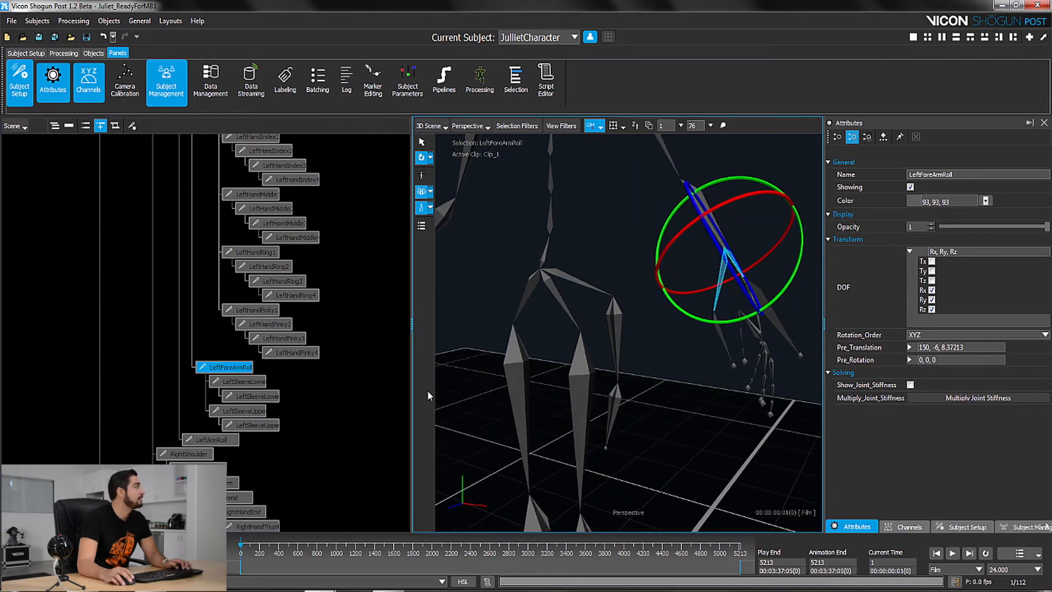
left_click(315, 422)
left_click_drag(311, 430, 195, 363)
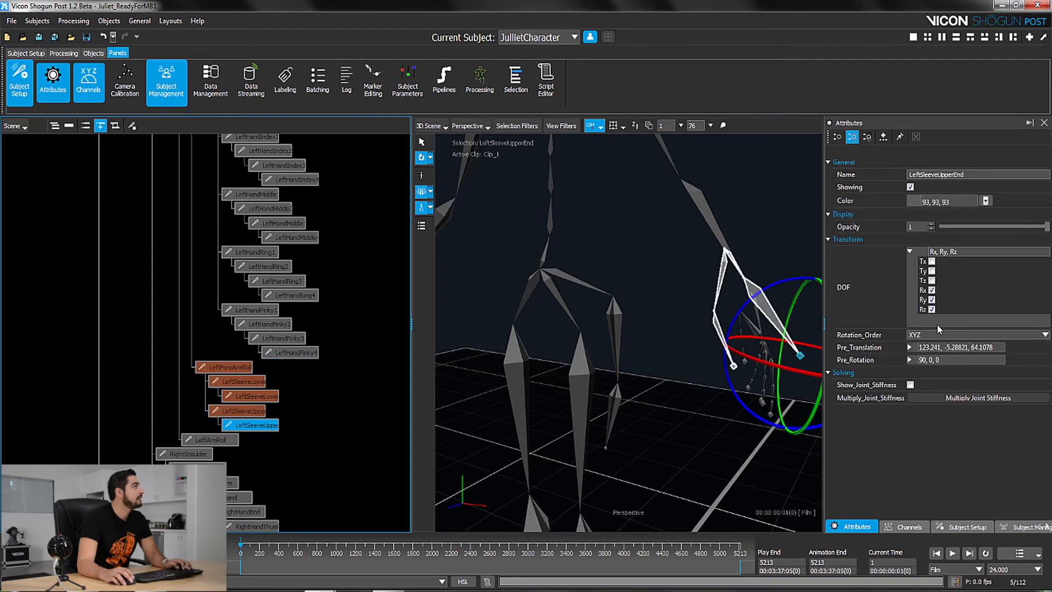
left_click(931, 291)
left_click(932, 300)
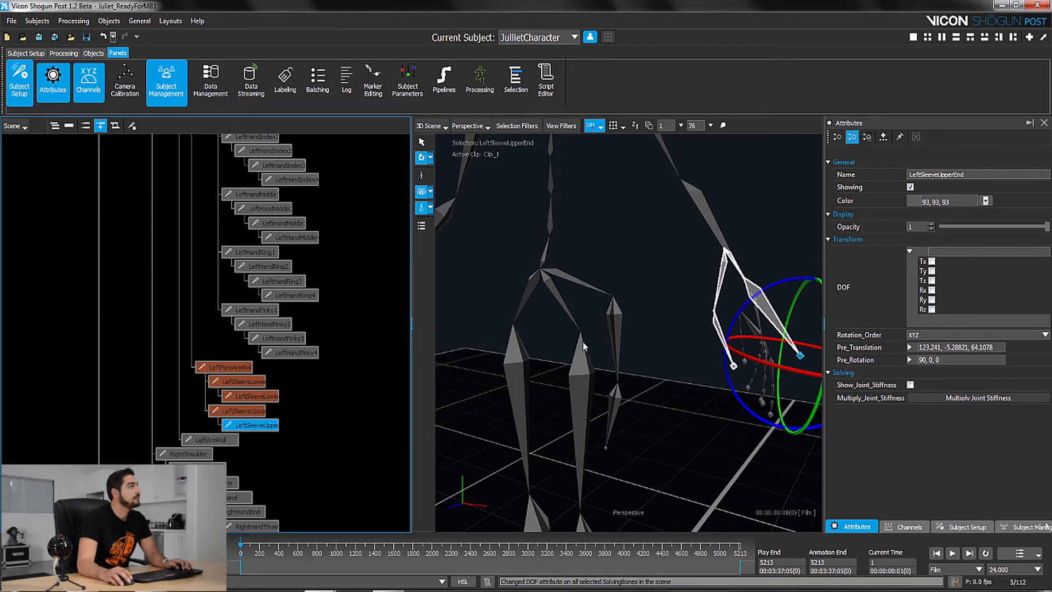
Step: Disable Rx, Ry and Rz for LeftArmRoll, and clear the selection
left_click(223, 441)
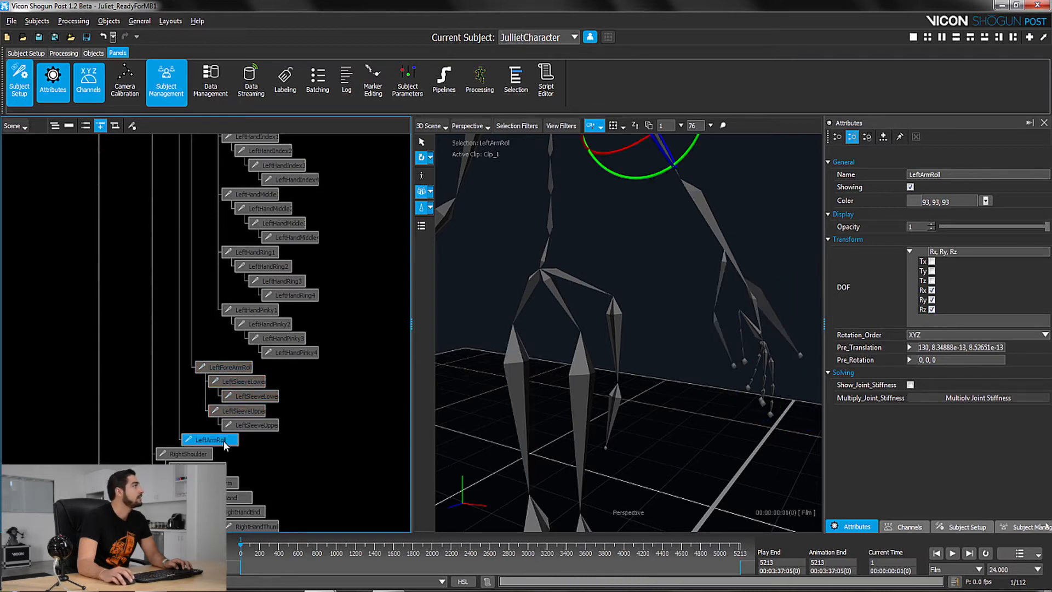
middle_click_drag(739, 211, 730, 324, "alt")
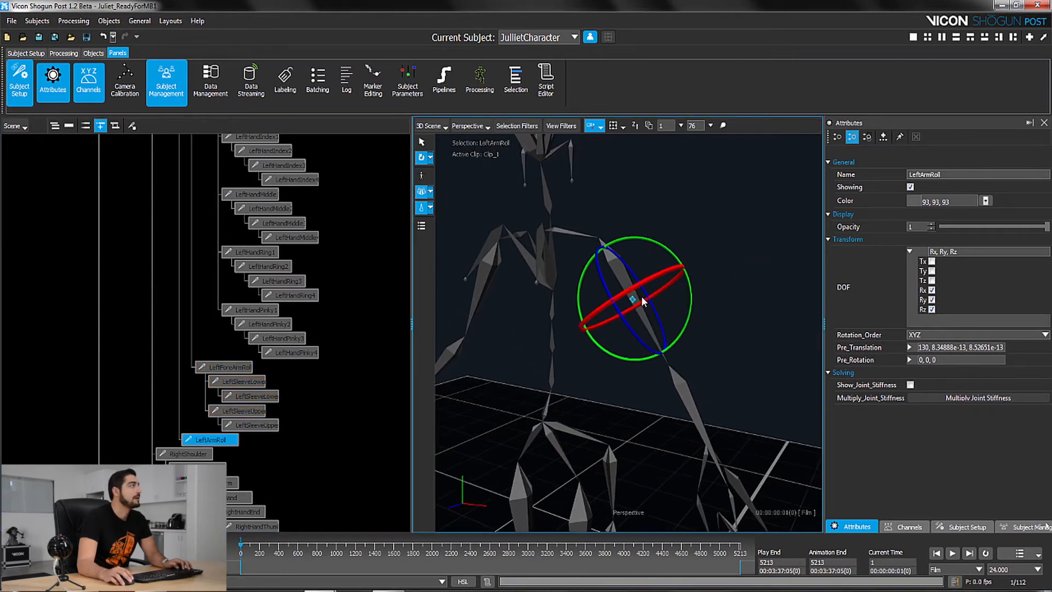
left_click(932, 290)
left_click(932, 300)
left_click(932, 309)
left_click(324, 463)
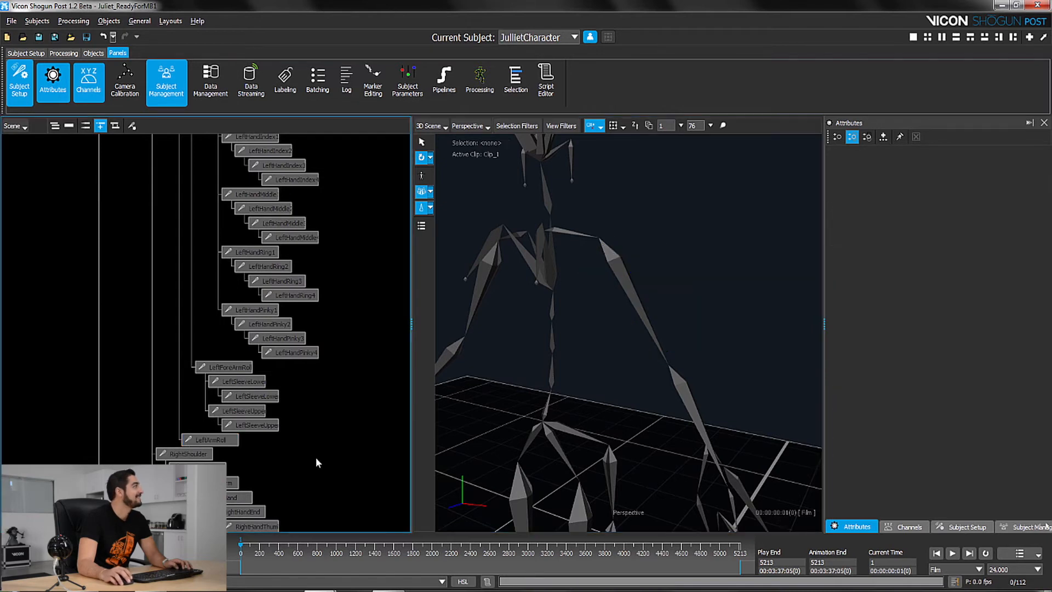
Step: Check the degrees of freedom of RightShoulder and RightArm
left_click(219, 393)
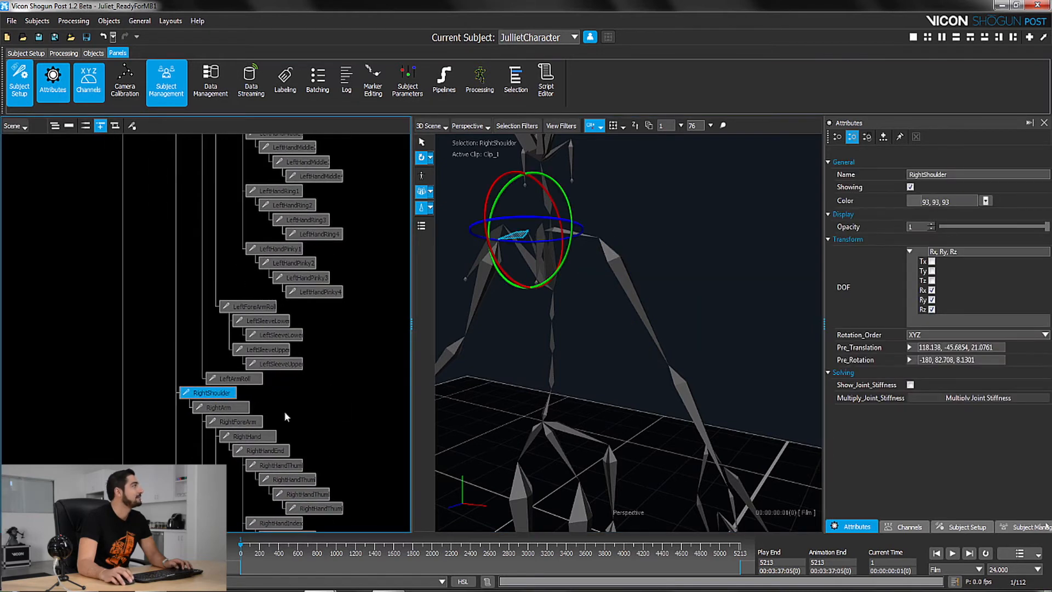
left_click_drag(507, 374, 635, 411, "alt")
left_click(219, 408)
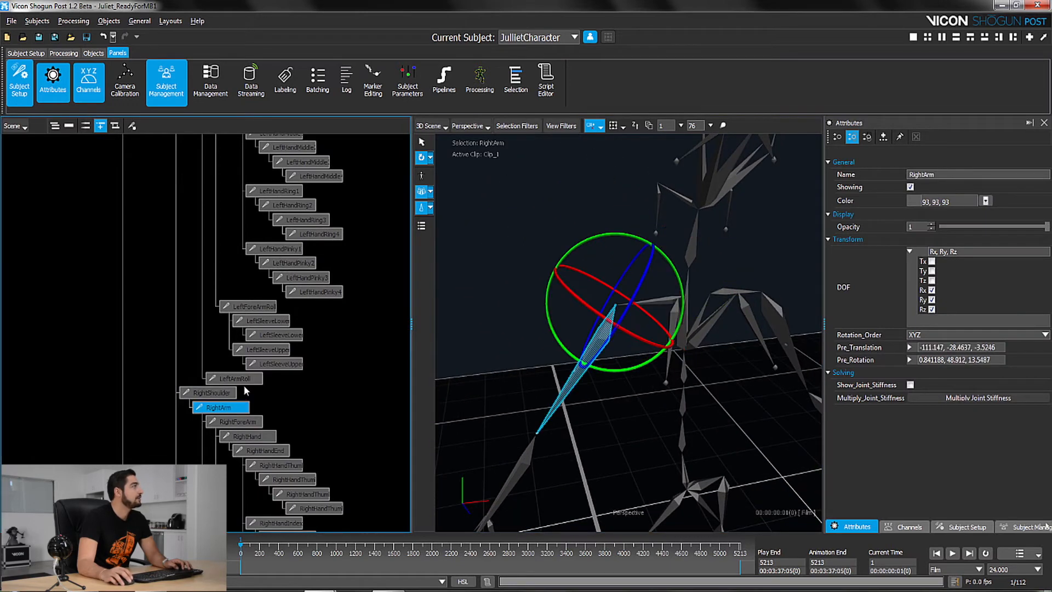
Step: Disable the Rx and Ry degrees of freedom of RightForeArm, keeping only Rz
left_click(241, 423)
left_click_drag(597, 463, 703, 306, "alt")
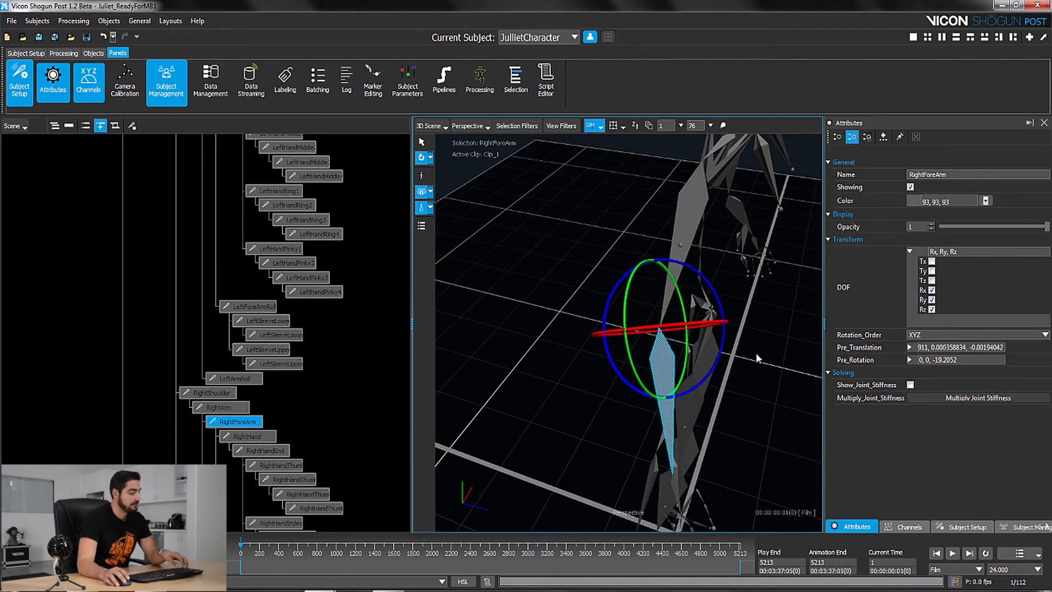
key("ctrl+z")
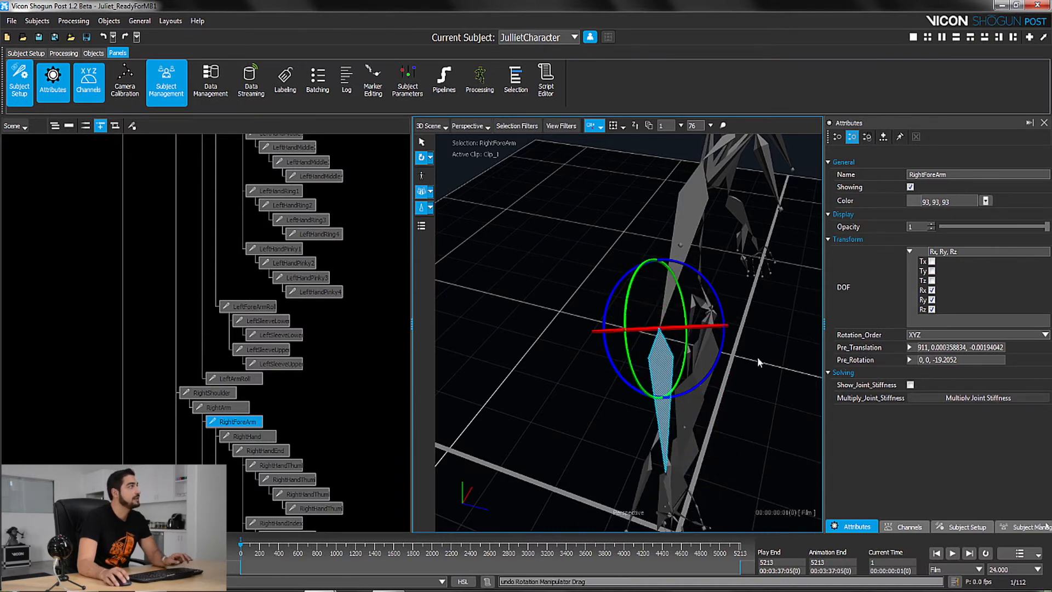
left_click(932, 291)
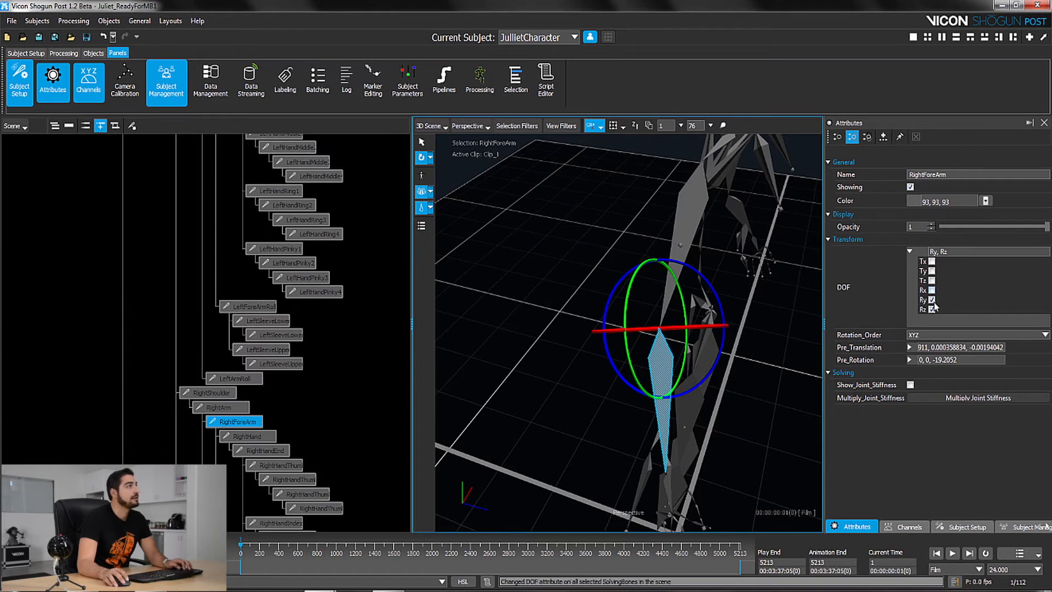
left_click(933, 310)
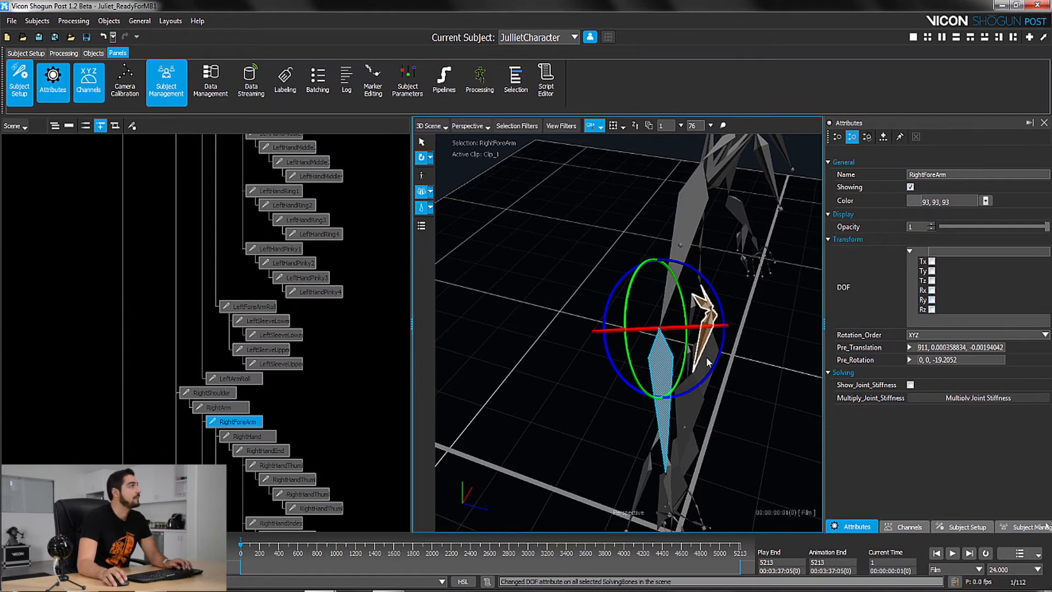
left_click_drag(768, 419, 747, 405, "alt")
left_click(933, 309)
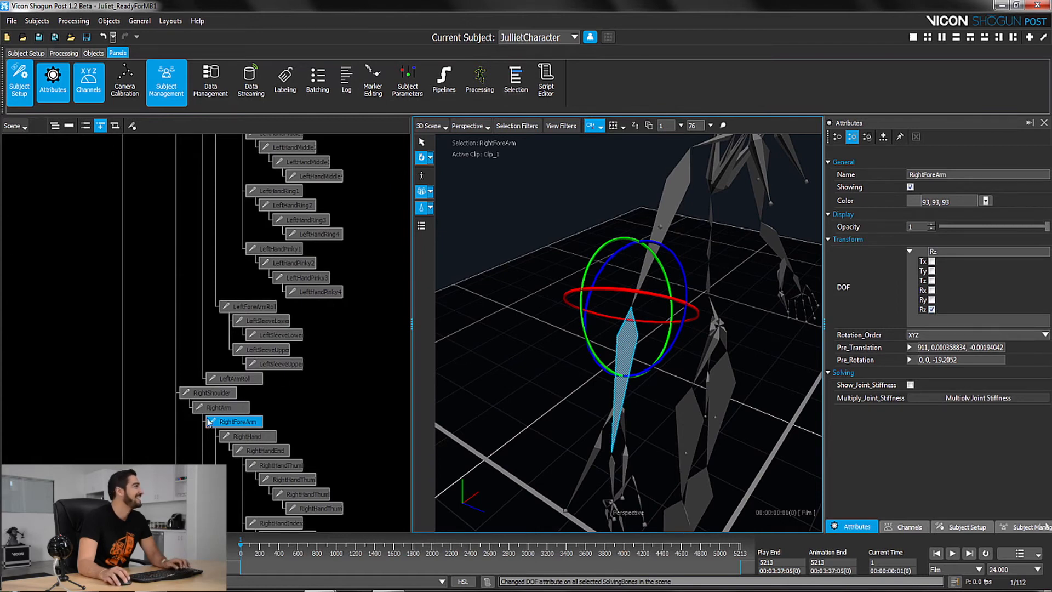
Step: Disable Rx, Ry and Rz for RightHandEnd and all the right thumb and finger bones together, and clear the selection
scroll(337, 366, "down", 3)
left_click(234, 372)
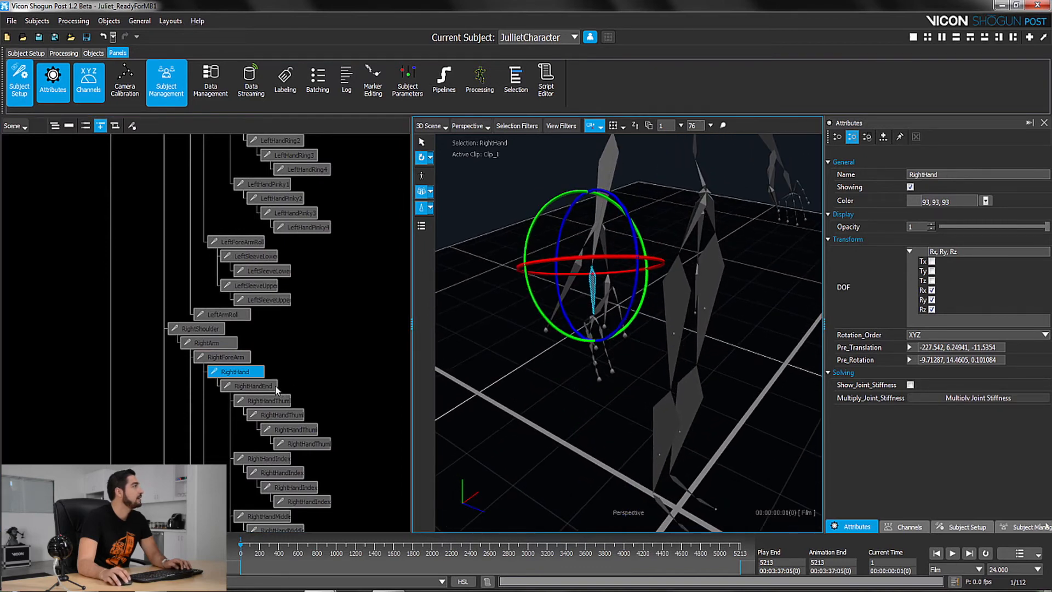
left_click(264, 387)
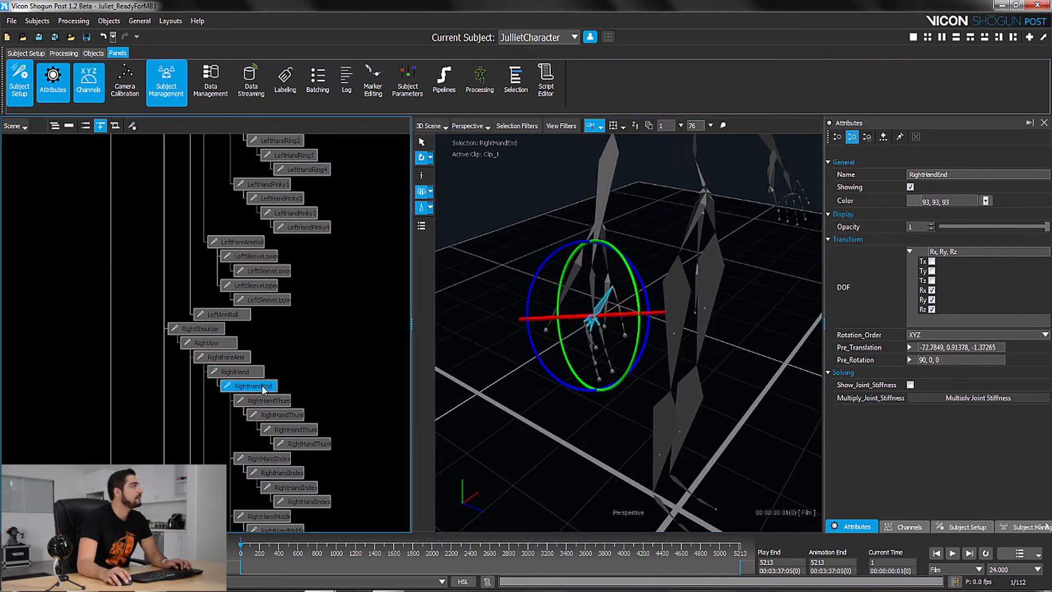
scroll(332, 400, "down", 4)
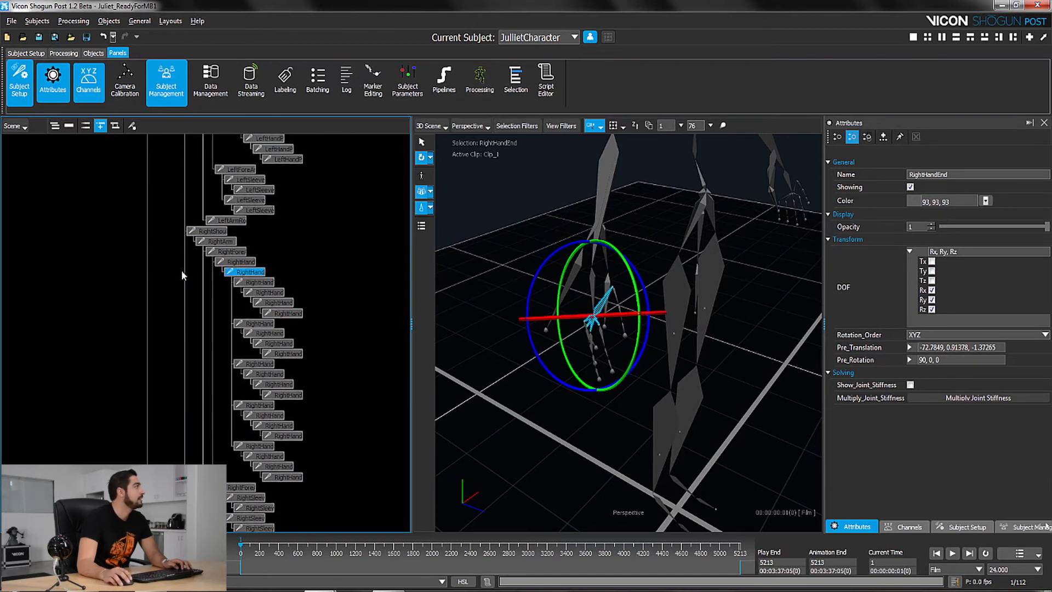
left_click_drag(195, 274, 319, 482)
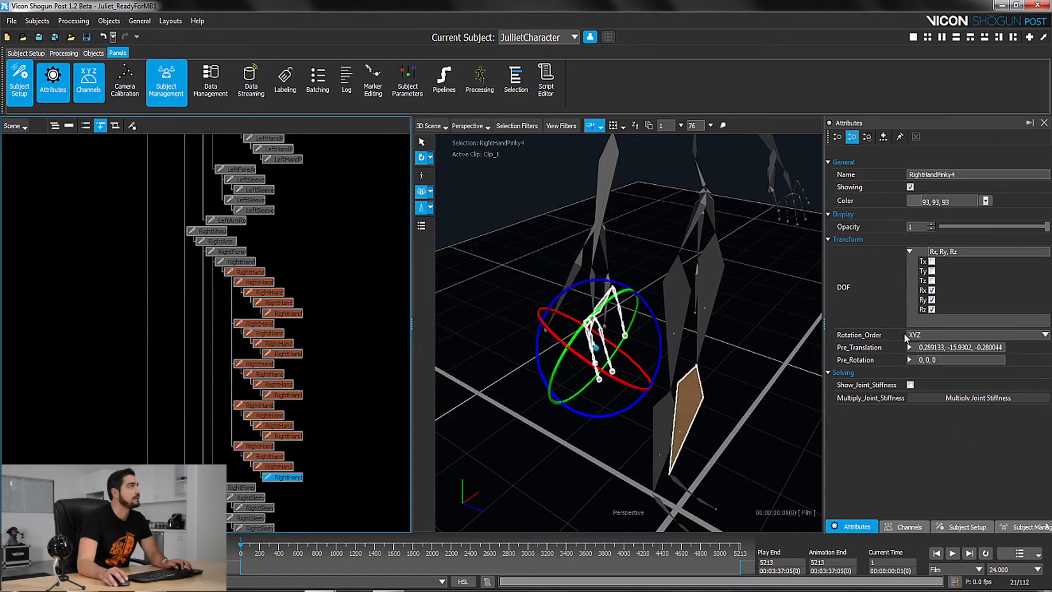
left_click(932, 290)
left_click(931, 300)
left_click(931, 309)
key("alt")
left_click(323, 475)
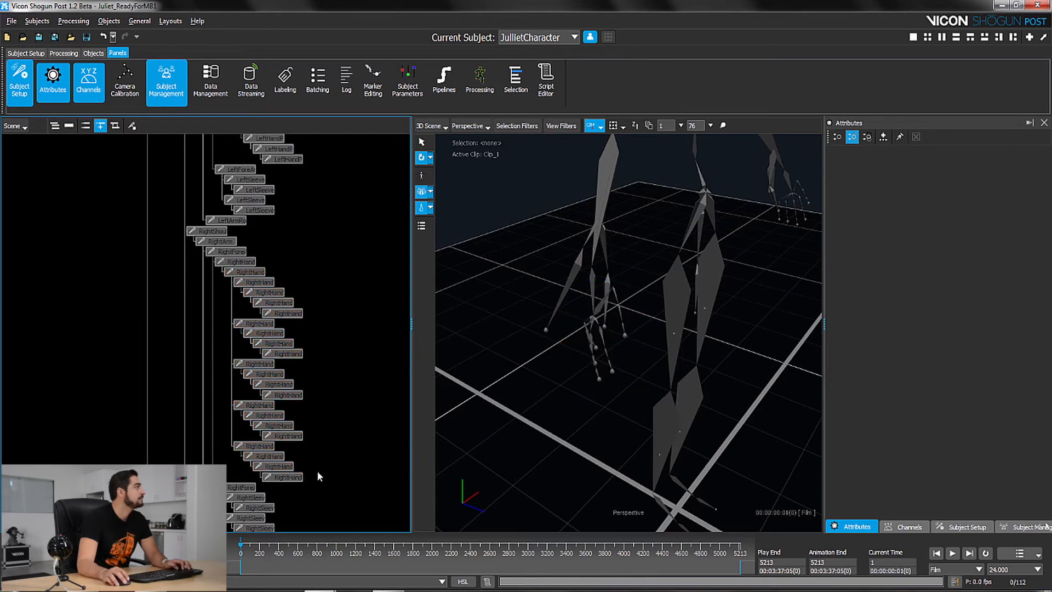
Step: Disable Rx, Ry and Rz for RightForeArmRoll, the RightSleeve bones, RightArmRoll and all LeftFeathers and RightFeathers bones, and clear the selection
scroll(323, 476, "up", 5)
middle_click_drag(277, 414, 289, 295)
left_click(180, 407)
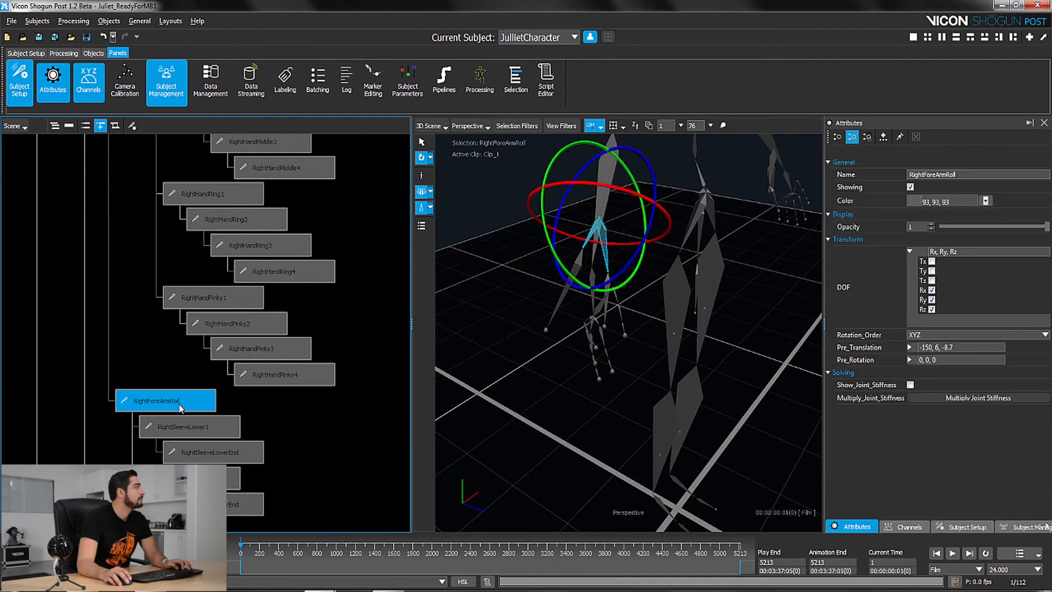
scroll(206, 369, "down", 5)
middle_click_drag(233, 425, 171, 393)
scroll(223, 419, "up", 5)
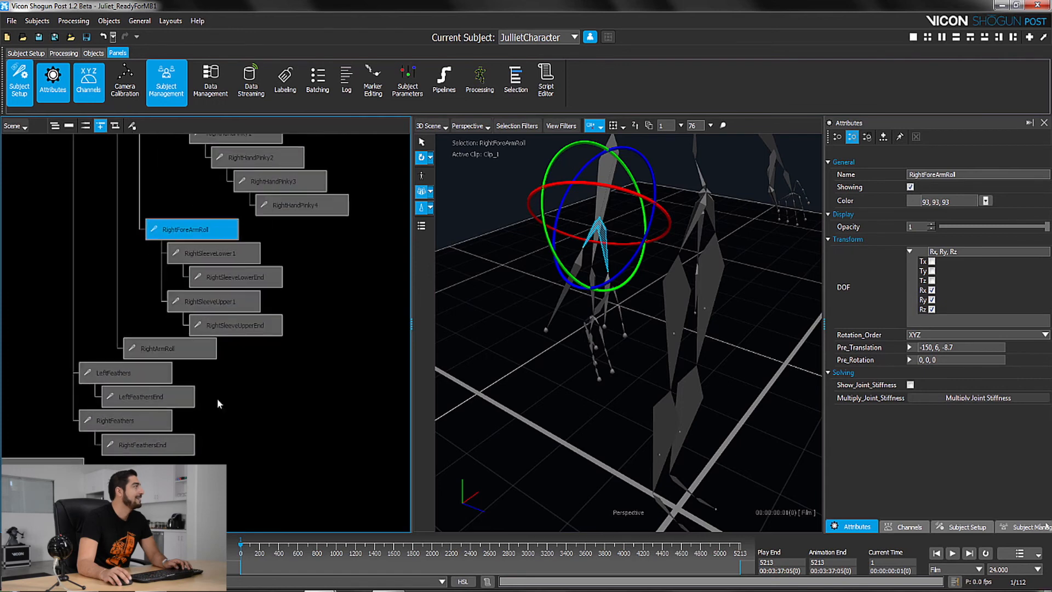
left_click_drag(74, 229, 246, 448)
left_click(932, 290)
left_click(931, 300)
left_click(932, 310)
right_click(332, 364)
right_click_drag(276, 365, 263, 369, "alt")
middle_click_drag(264, 376, 304, 247, "alt")
right_click_drag(575, 339, 561, 360, "alt")
middle_click_drag(655, 315, 645, 422, "alt")
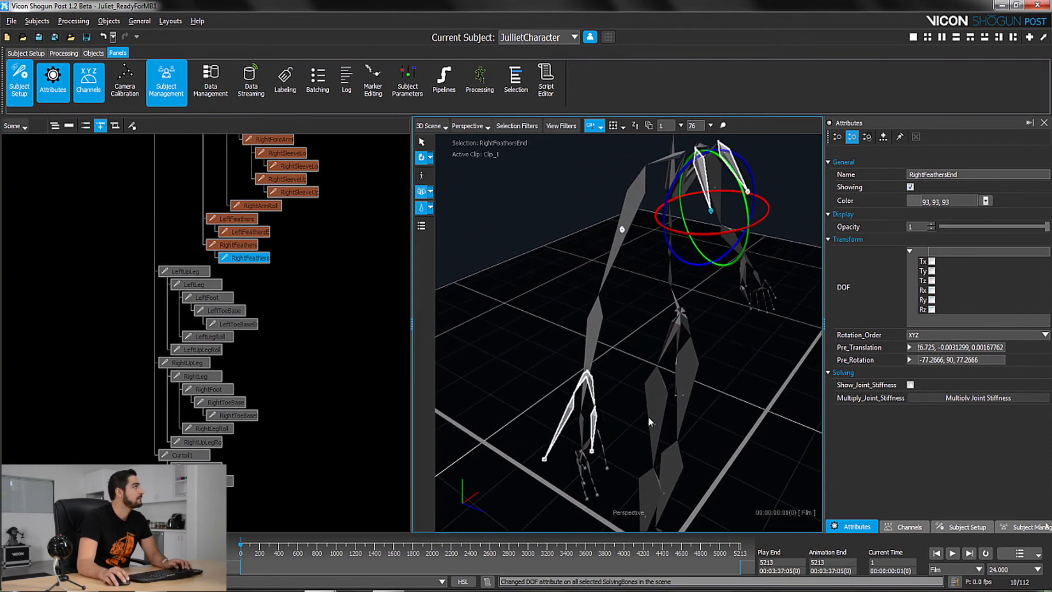
left_click_drag(646, 418, 600, 396, "alt")
left_click(626, 367)
Step: Check the degrees of freedom of LeftUpLeg and examine how the thigh, shin and foot bones of both legs are oriented
middle_click_drag(634, 268, 601, 295, "alt")
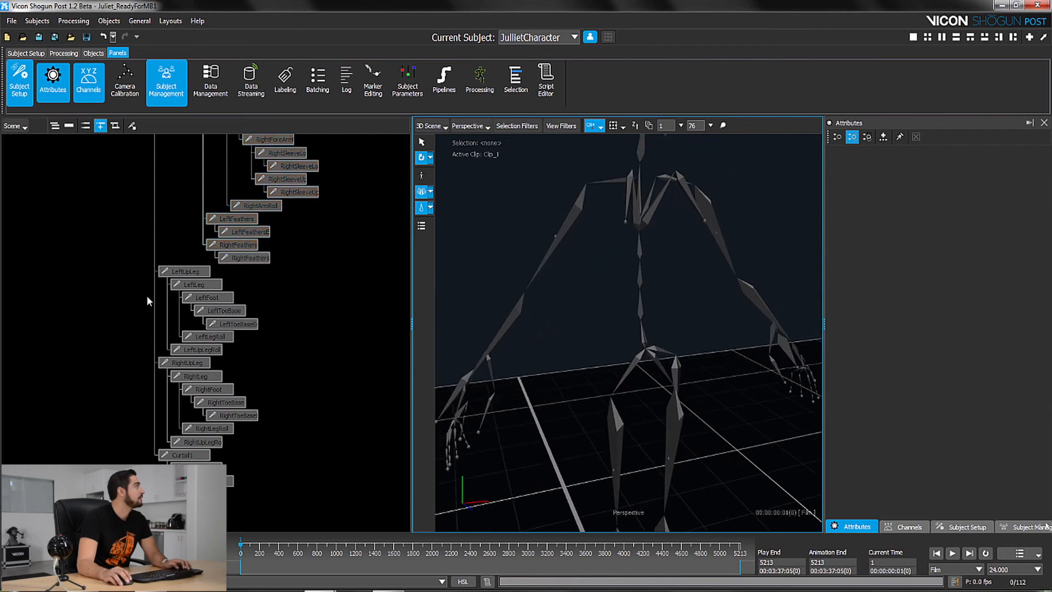
left_click(186, 270)
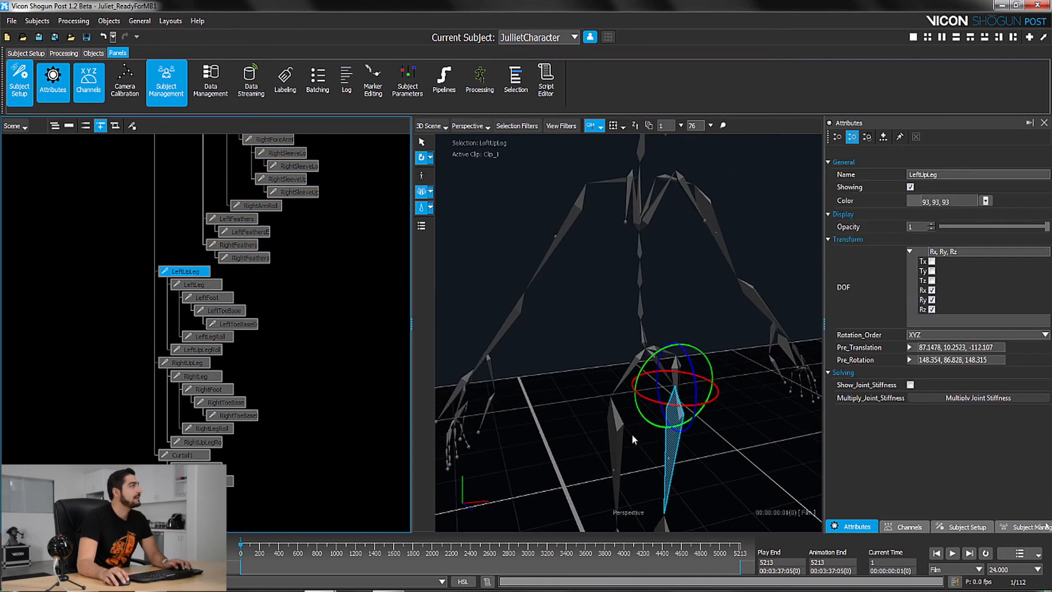
middle_click_drag(630, 430, 622, 419, "alt")
left_click_drag(622, 420, 709, 447, "alt")
right_click_drag(709, 447, 715, 453, "alt")
middle_click_drag(715, 453, 688, 277, "alt")
middle_click_drag(660, 349, 654, 340, "alt")
left_click_drag(654, 341, 695, 347, "alt")
right_click_drag(695, 347, 697, 395, "alt")
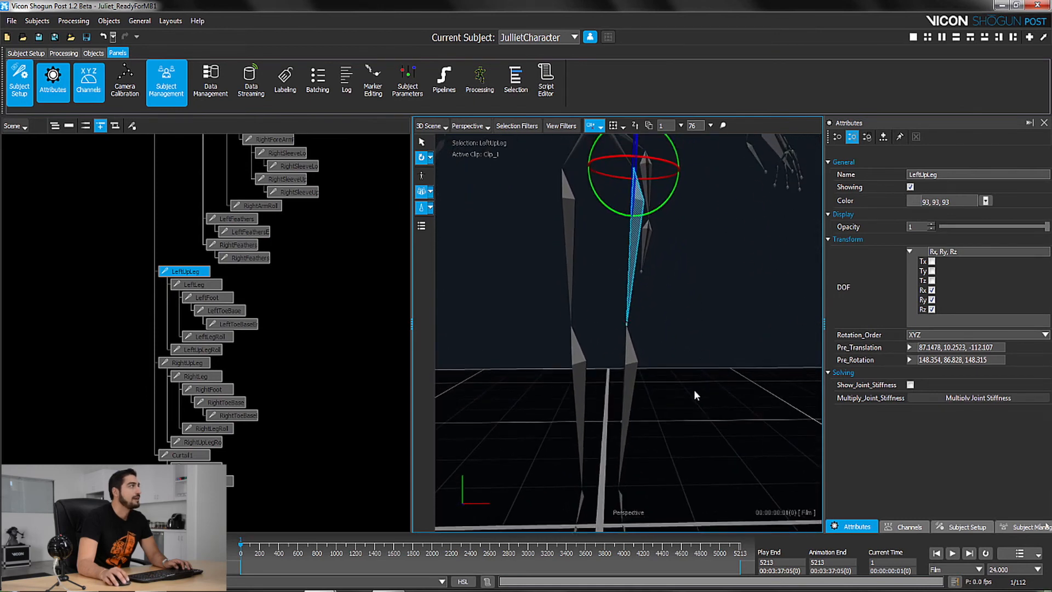
mouse_move(711, 314)
right_mouse_down("alt")
mouse_move(705, 336)
mouse_move(706, 317)
right_mouse_up("alt")
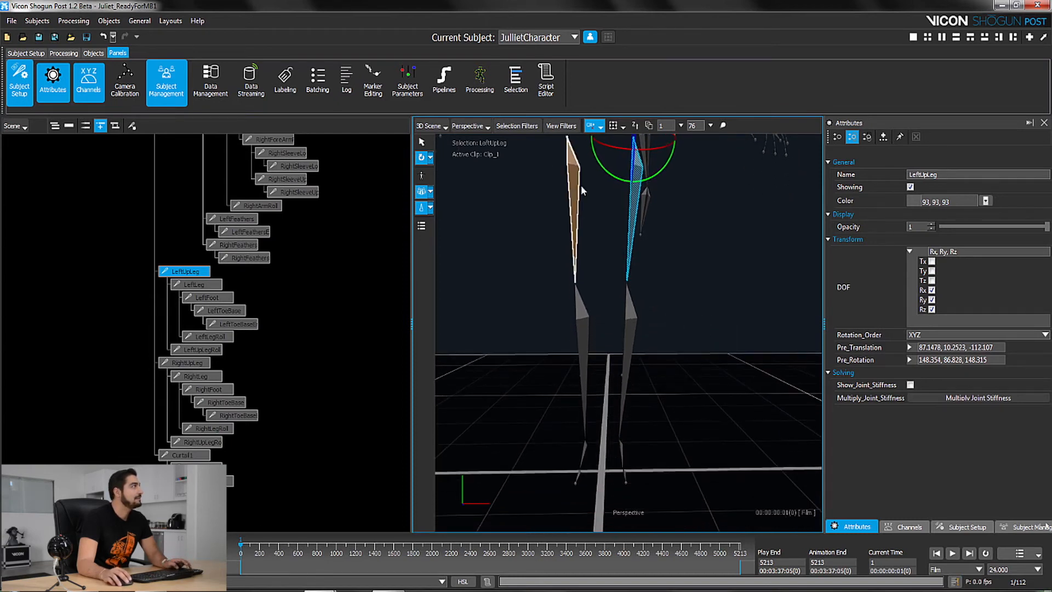
middle_click_drag(691, 270, 693, 287, "alt")
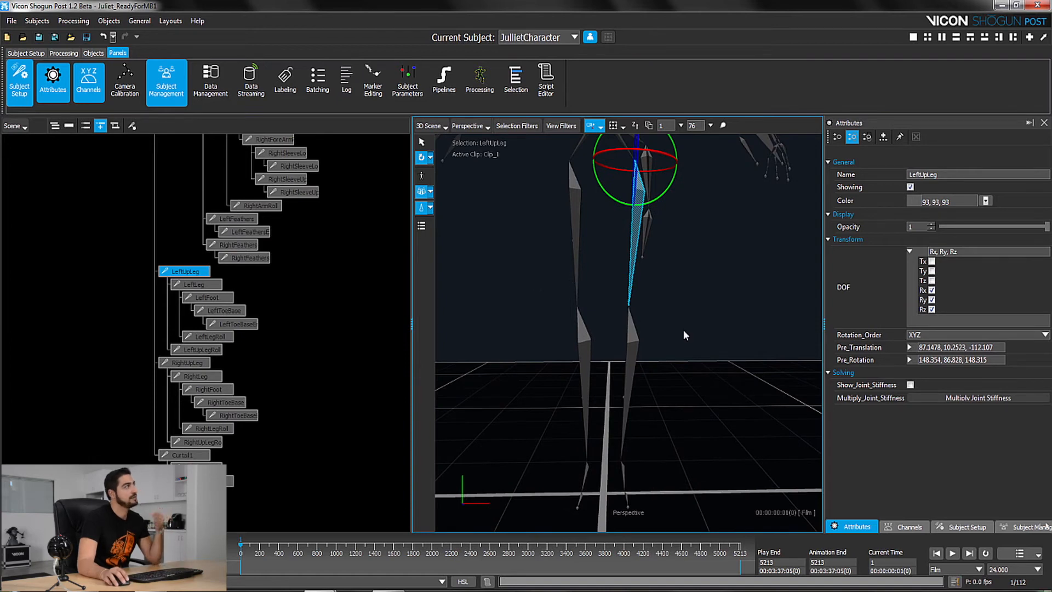
middle_click_drag(681, 266, 668, 355, "alt")
left_click_drag(667, 356, 611, 188, "alt")
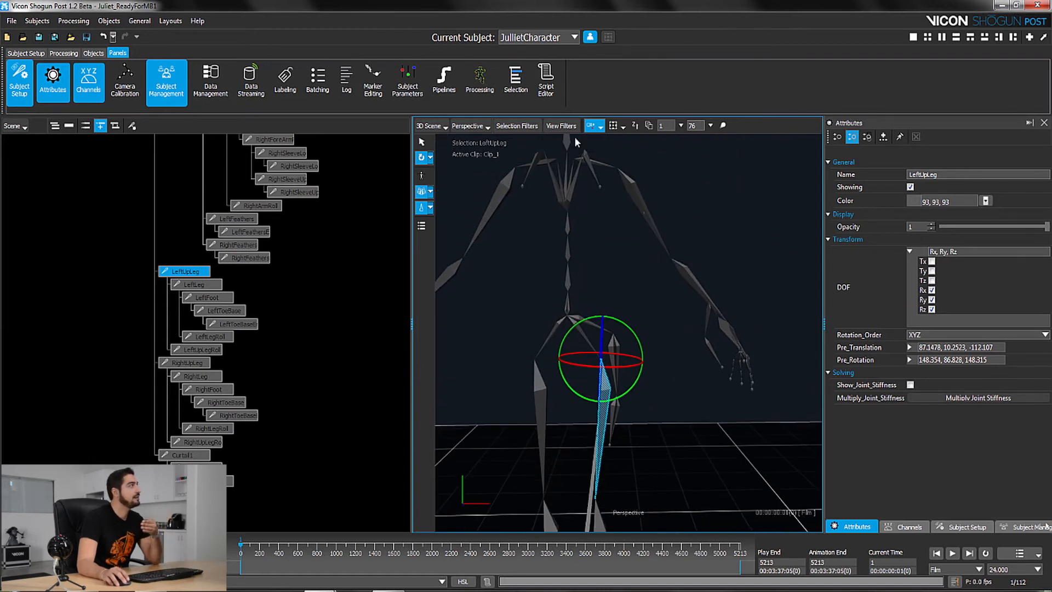
middle_click_drag(697, 483, 695, 461, "alt")
middle_click_drag(631, 465, 645, 436, "alt")
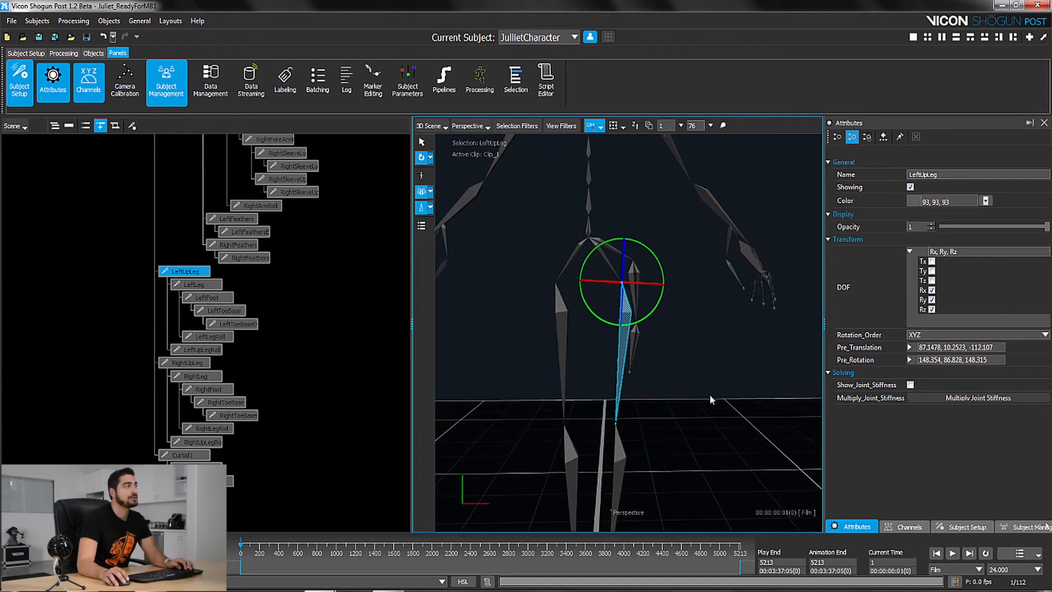
left_click_drag(702, 415, 699, 344, "alt")
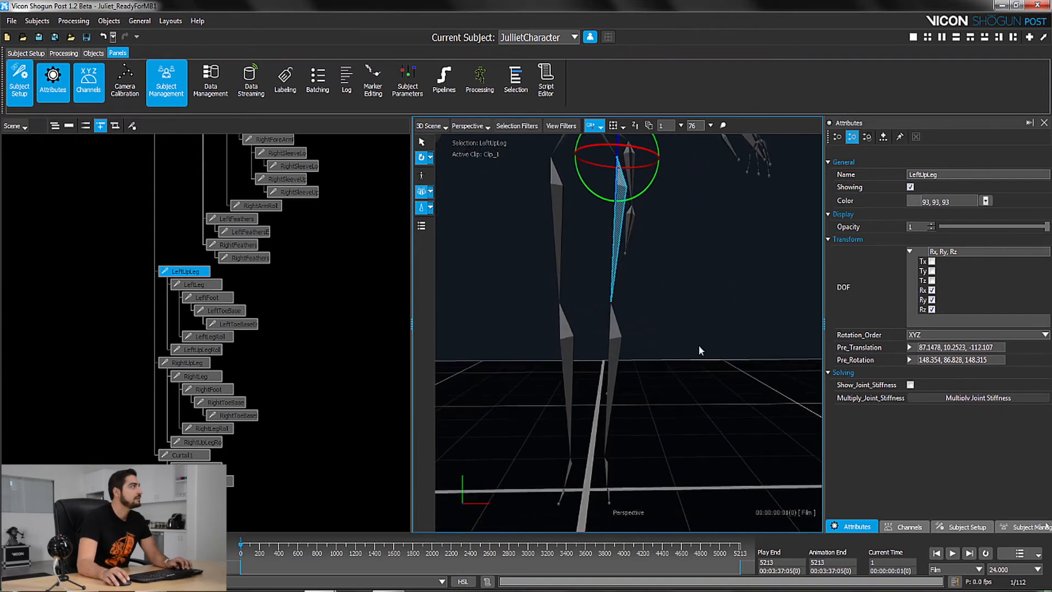
Step: Select all left and right leg bones together, and remove the stray hanging curtain bone from the selection
left_click_drag(506, 202, 627, 506)
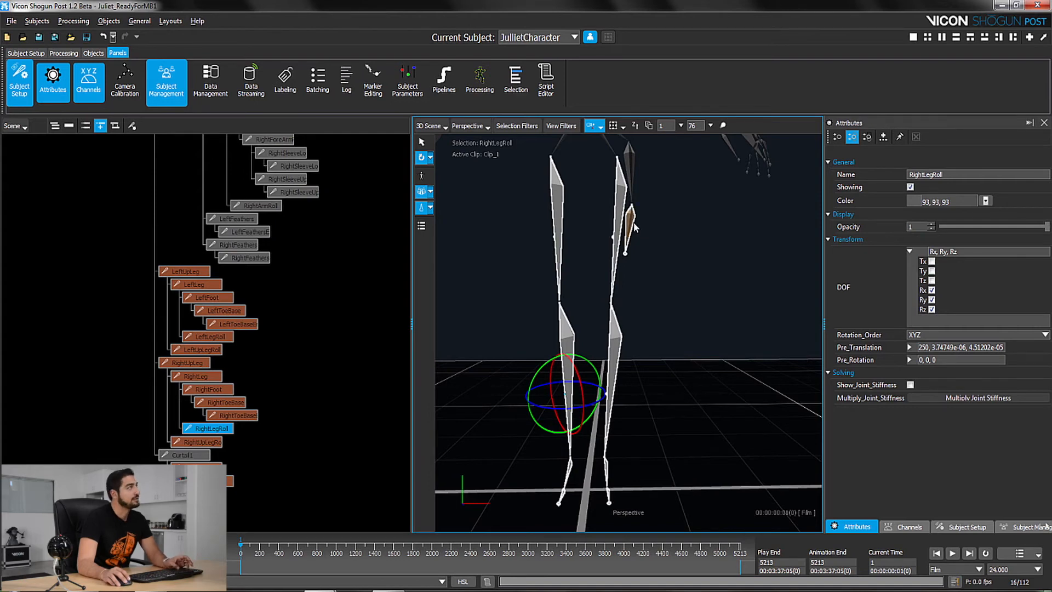
left_click(649, 229, "ctrl")
middle_click_drag(703, 243, 703, 263, "alt")
left_click_drag(705, 282, 759, 263, "alt")
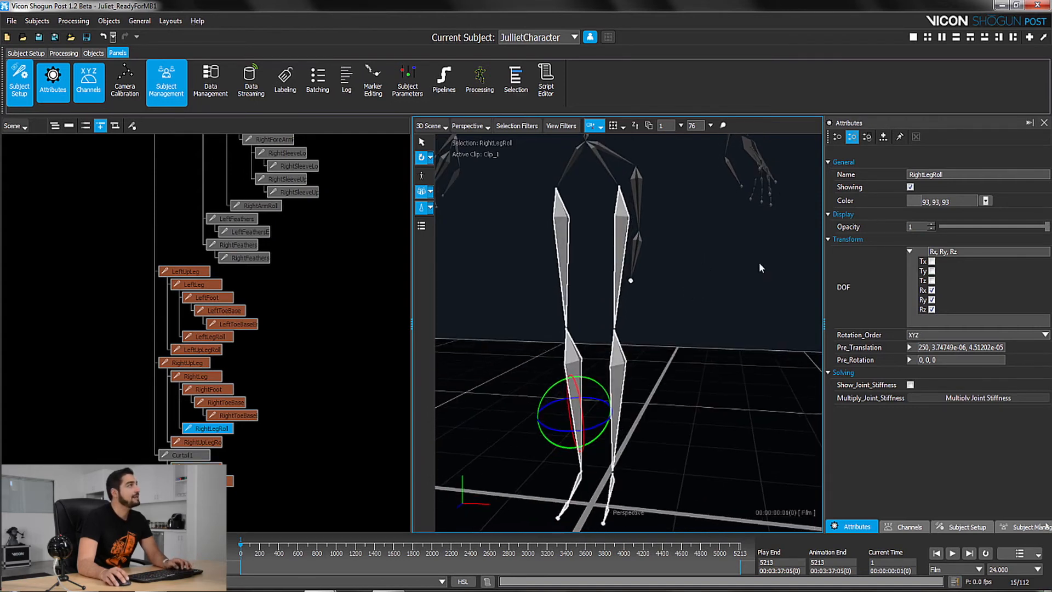
Step: Show the advanced attributes, set Geometry_Twist to -90 for all selected leg bones, and clear the selection
left_click(883, 137)
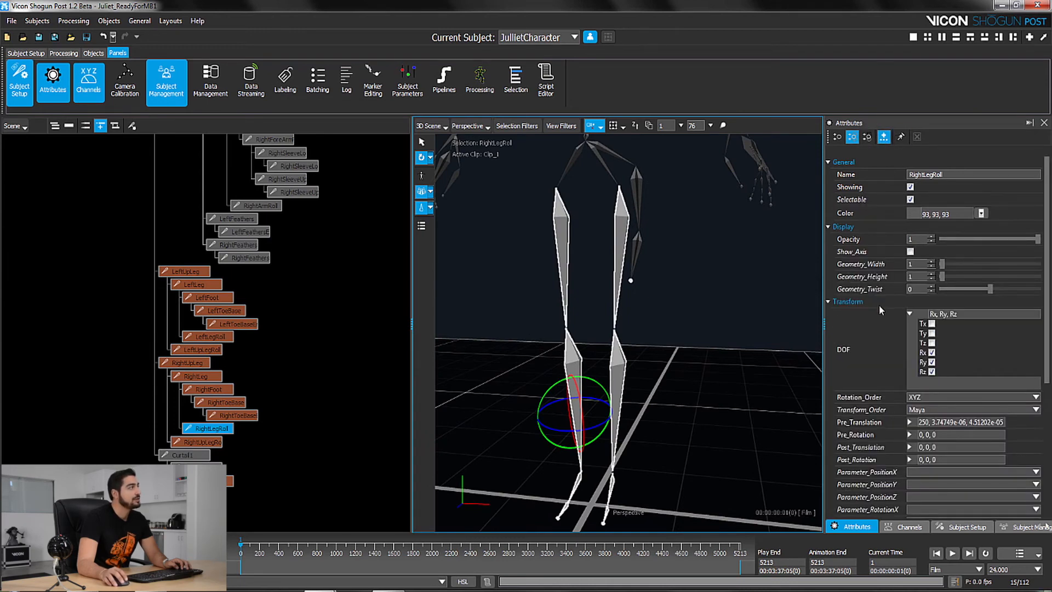
middle_click_drag(728, 387, 718, 356, "alt")
mouse_move(718, 356)
left_mouse_down("alt")
mouse_move(600, 350)
mouse_move(669, 345)
mouse_move(702, 356)
left_mouse_up("alt")
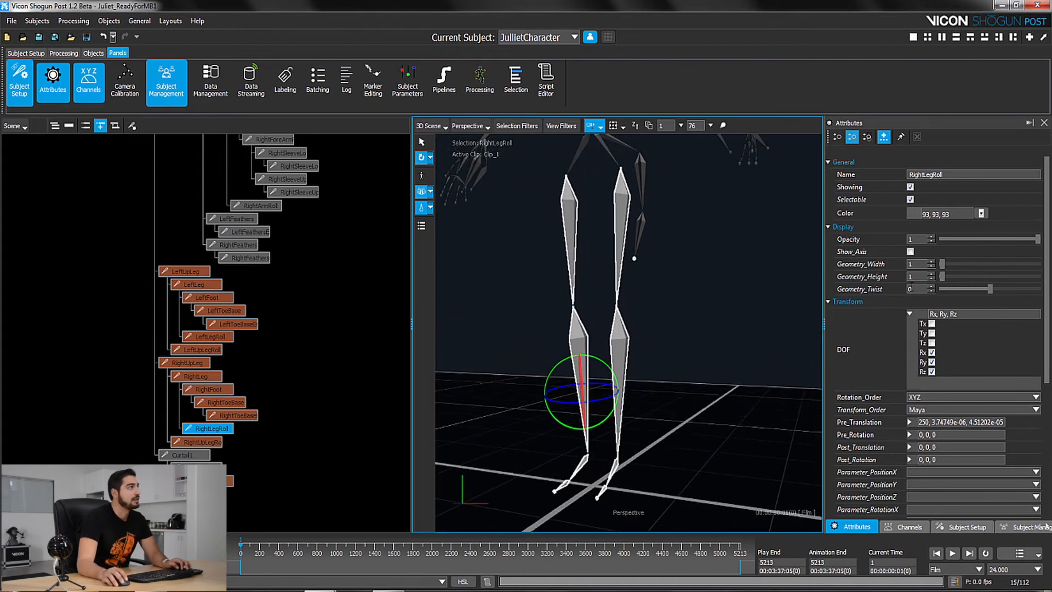
double_click(914, 287)
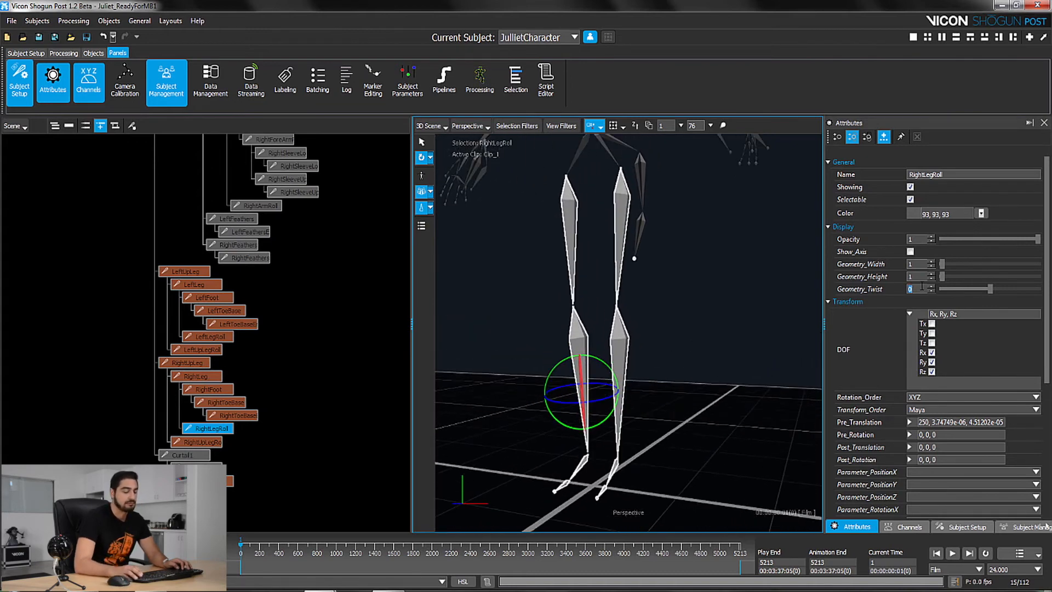
type("-90")
key("Return")
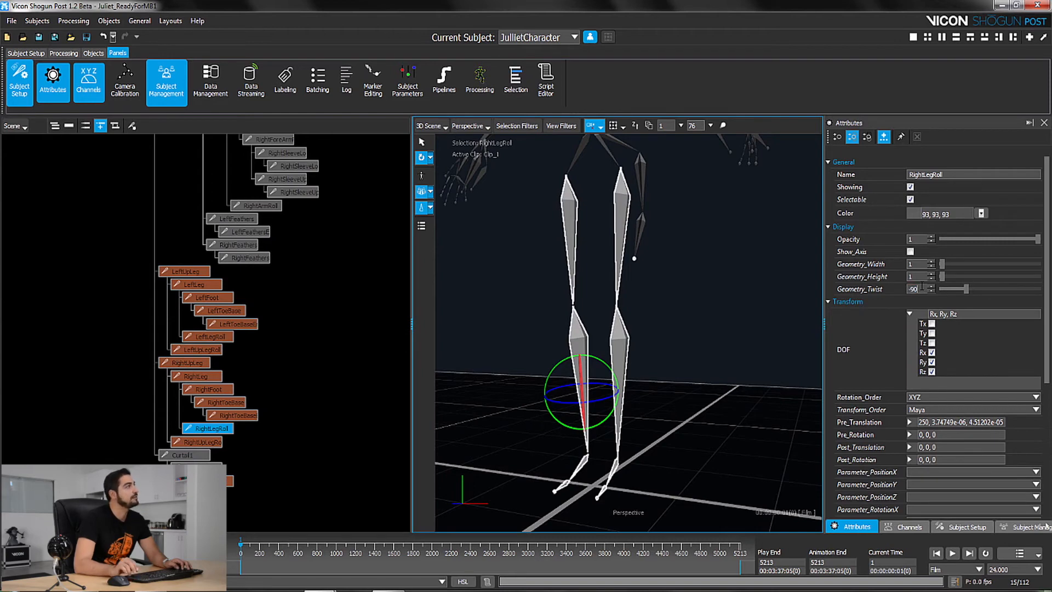
left_click(687, 488)
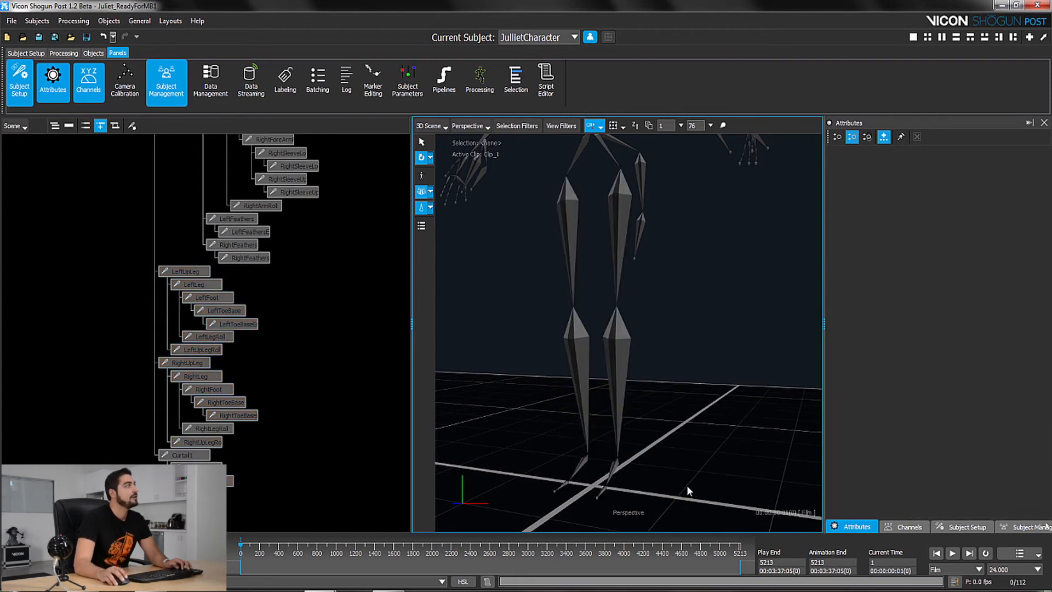
Step: Select the three spine bones from Spine up to Spine2 together
middle_click_drag(505, 424, 557, 301)
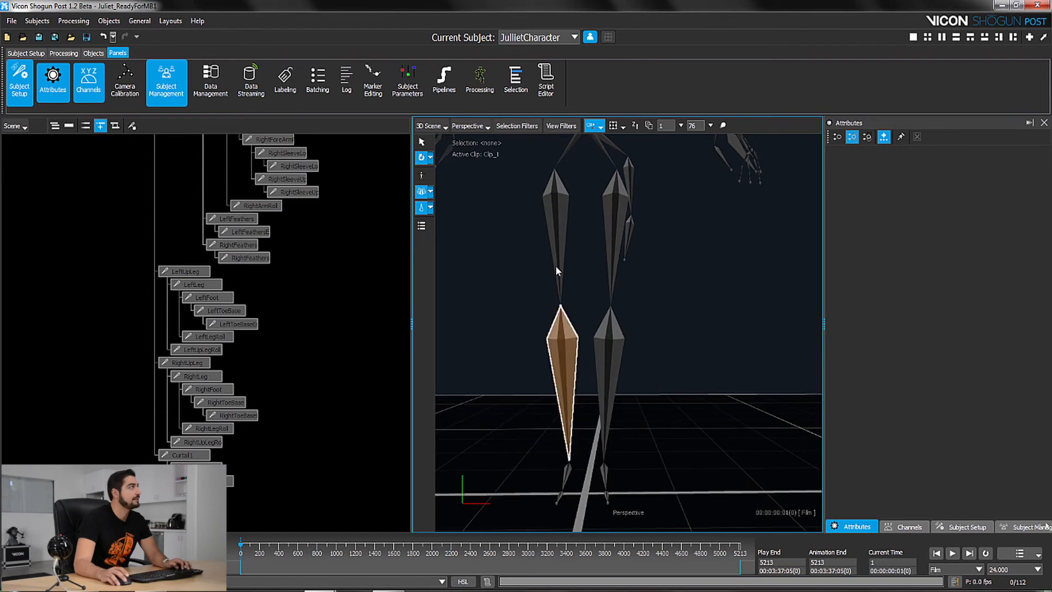
middle_click_drag(619, 283, 610, 434)
right_click_drag(554, 336, 530, 192, "alt")
middle_click_drag(557, 291, 594, 298, "alt")
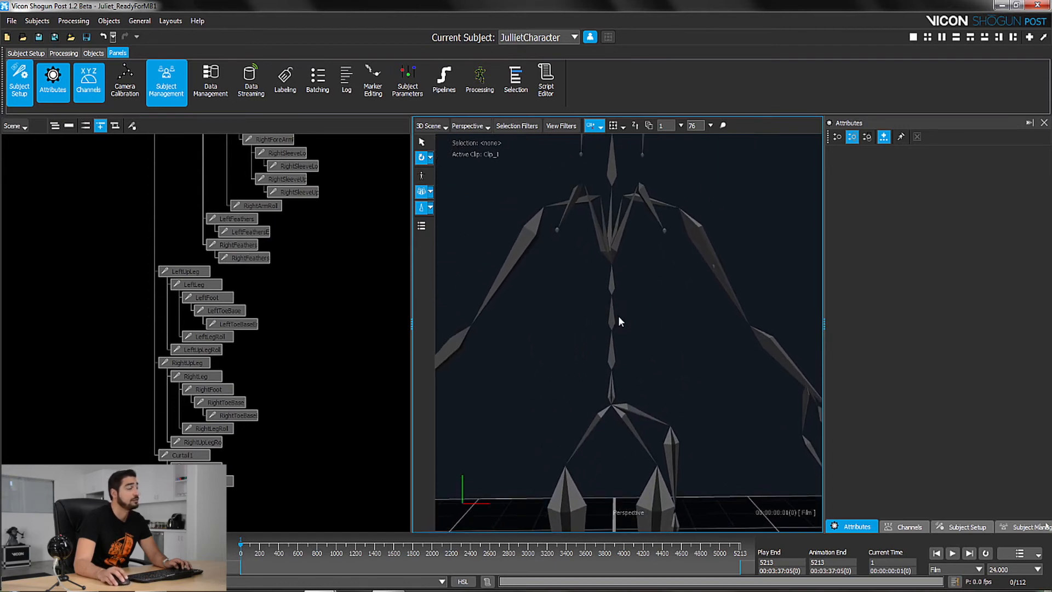
left_click(616, 356)
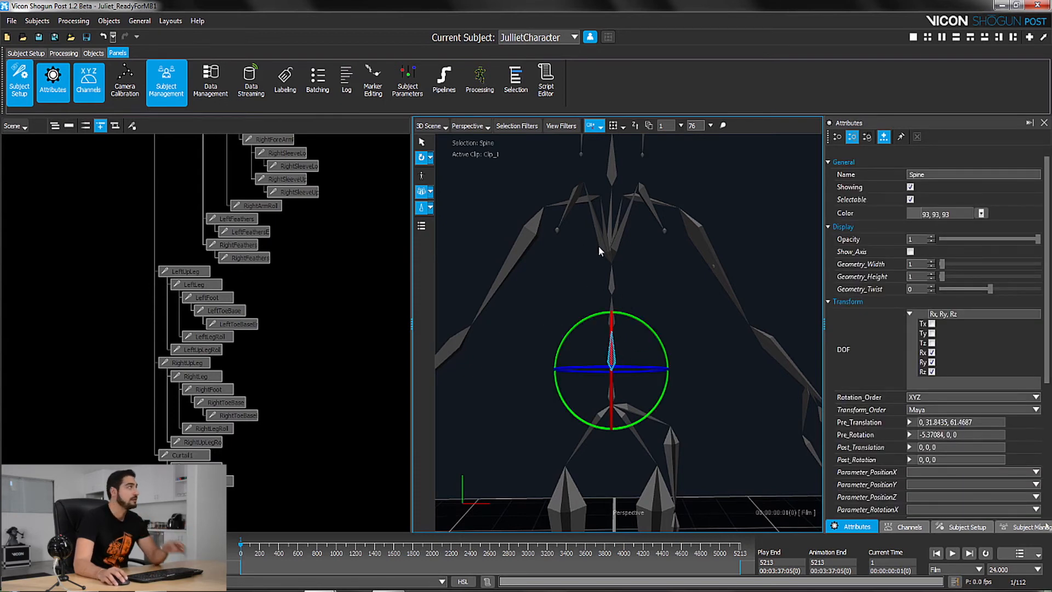
left_click_drag(545, 284, 622, 295, "alt")
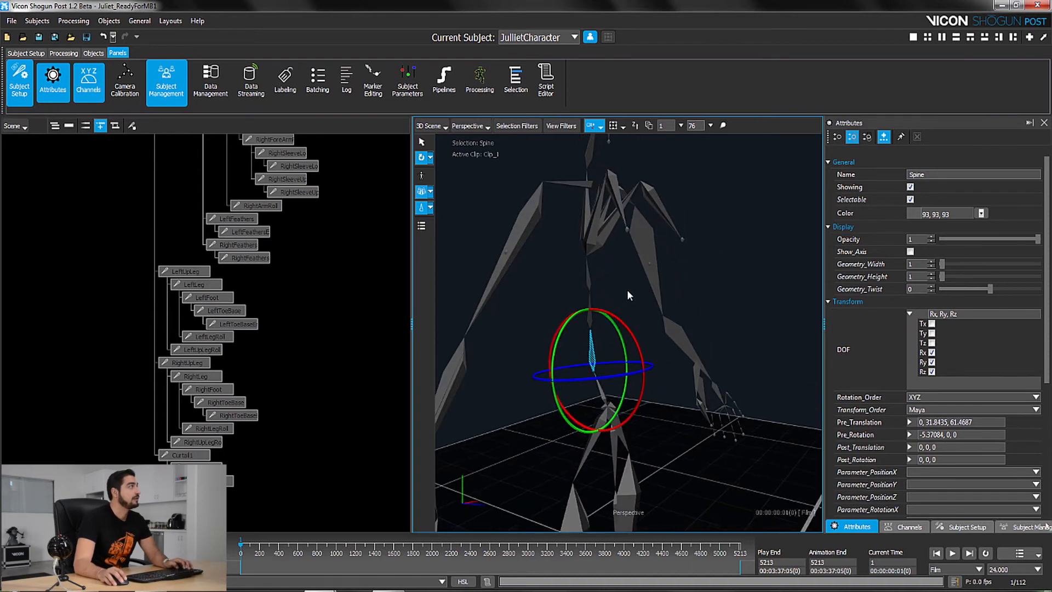
left_click(627, 290)
left_click_drag(559, 271, 610, 358)
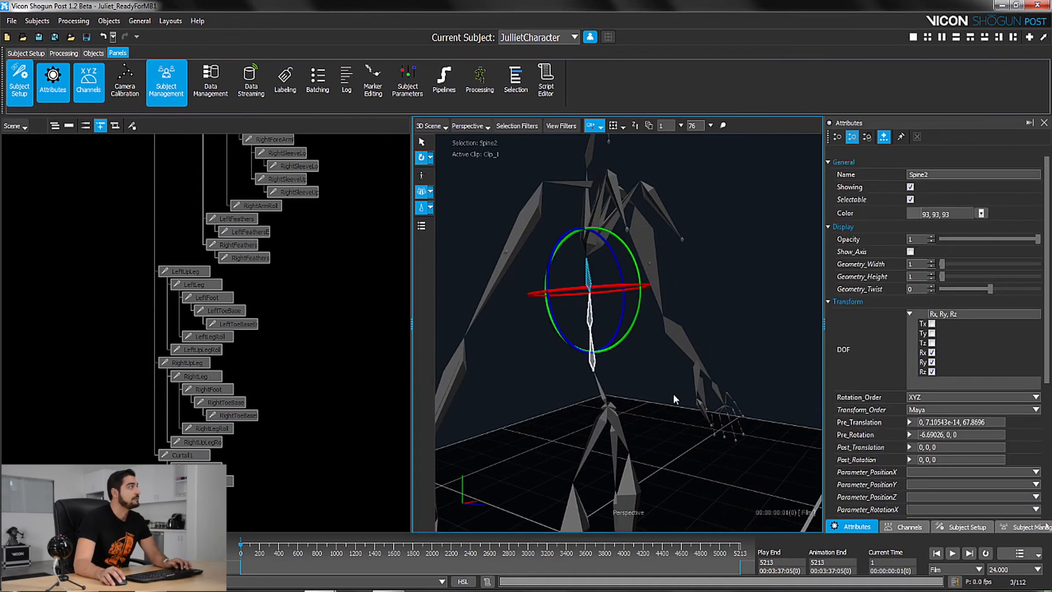
Step: Set the Geometry_Twist of the three spine bones to -90, change it to 180, and clear the selection
left_click_drag(674, 399, 613, 406, "alt")
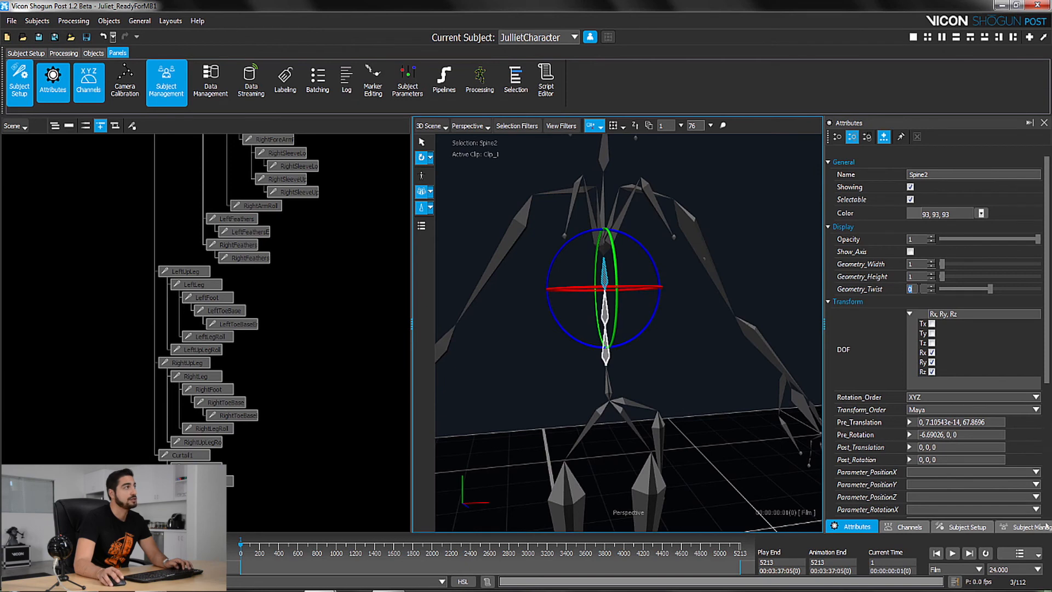
type("0")
key("Return")
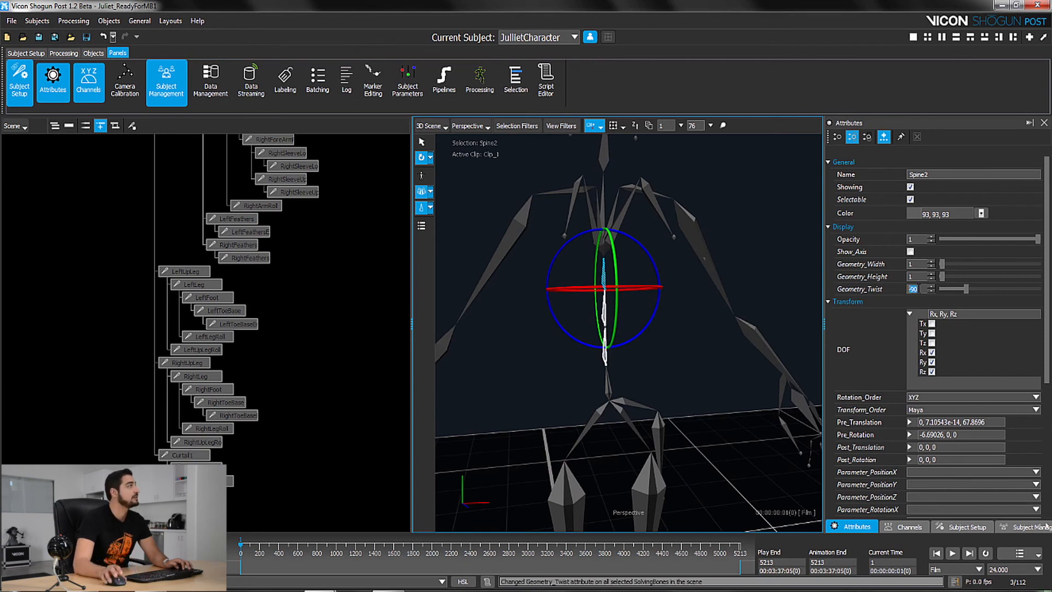
type("180")
key("Return")
left_click(724, 366)
Step: Examine how the spine, neck and arm bones are oriented, checking the attributes of LeftArm and LeftFeathersEnd
left_click_drag(725, 366, 626, 371)
right_click_drag(659, 353, 660, 353, "alt")
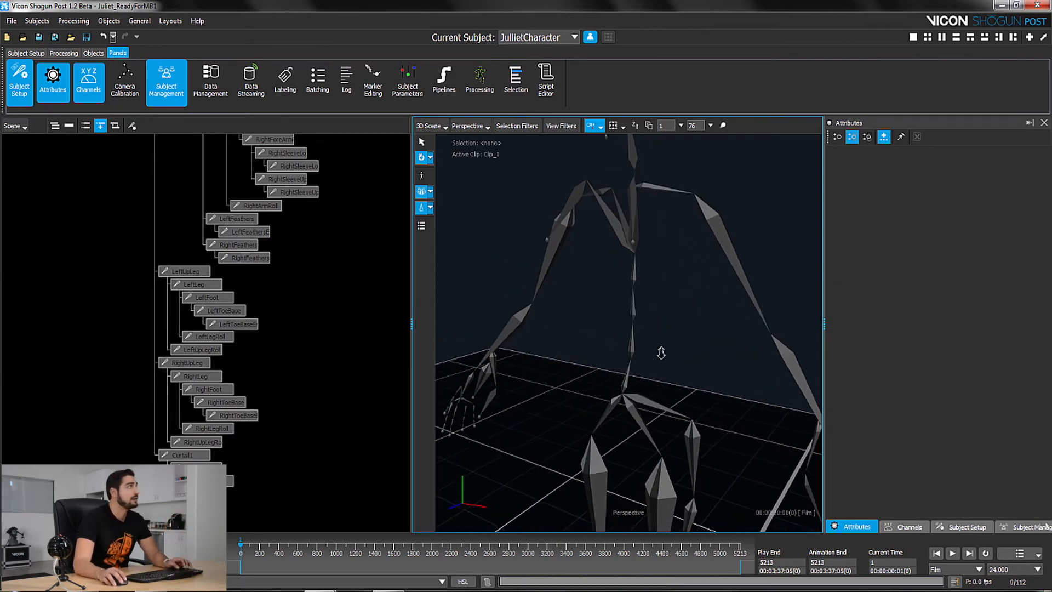
middle_click_drag(659, 352, 647, 400, "alt")
middle_click_drag(580, 348, 586, 351, "alt")
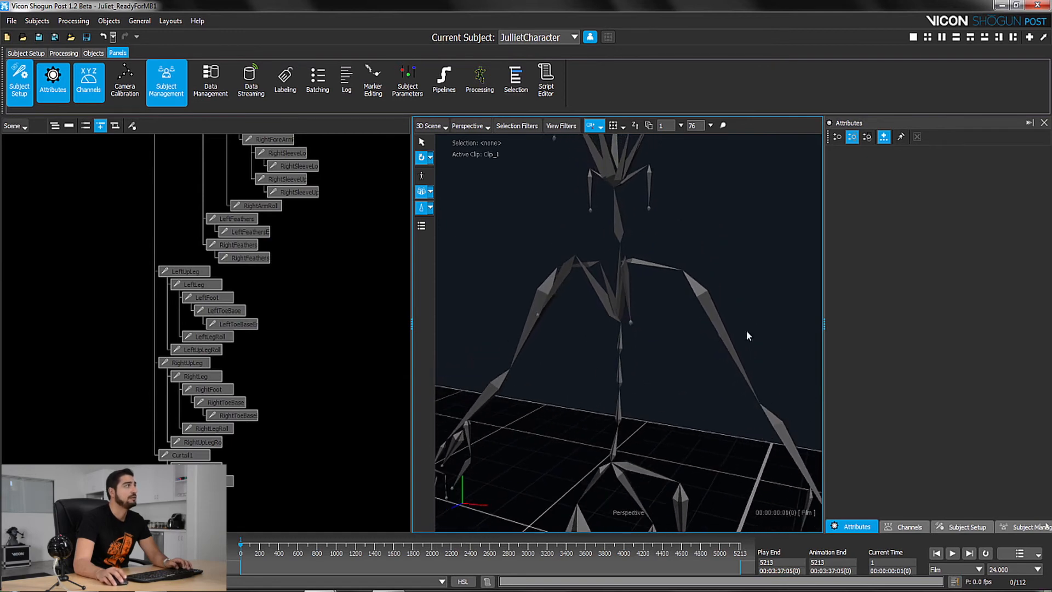
left_click(720, 333)
left_click_drag(655, 398, 612, 384, "alt")
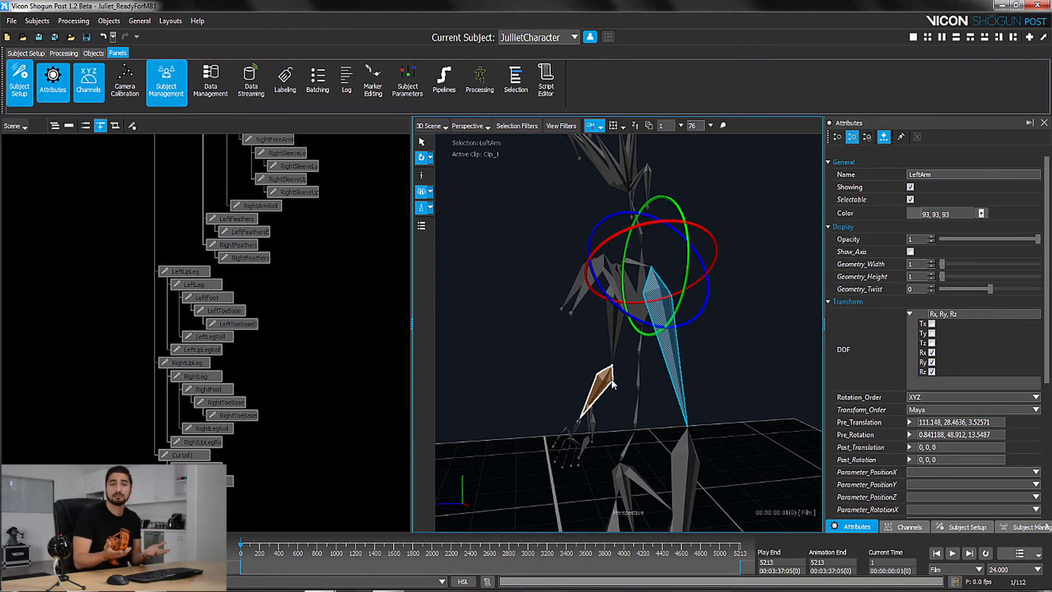
left_click(528, 360)
middle_click_drag(527, 358, 550, 269, "alt")
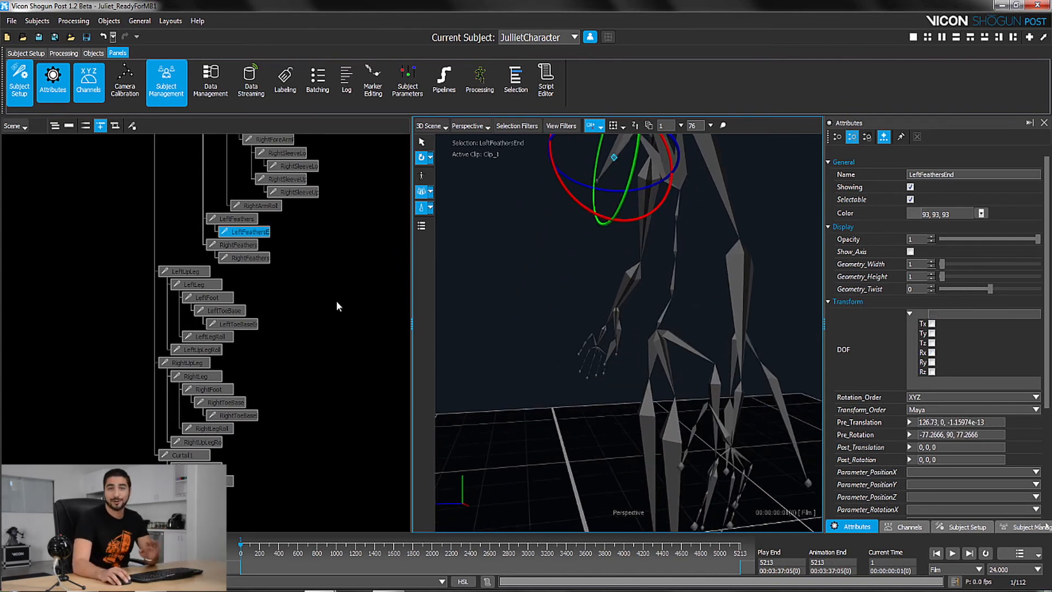
Step: Select LeftUpLeg and check its degrees of freedom and rotation axes from the front
left_click(331, 298)
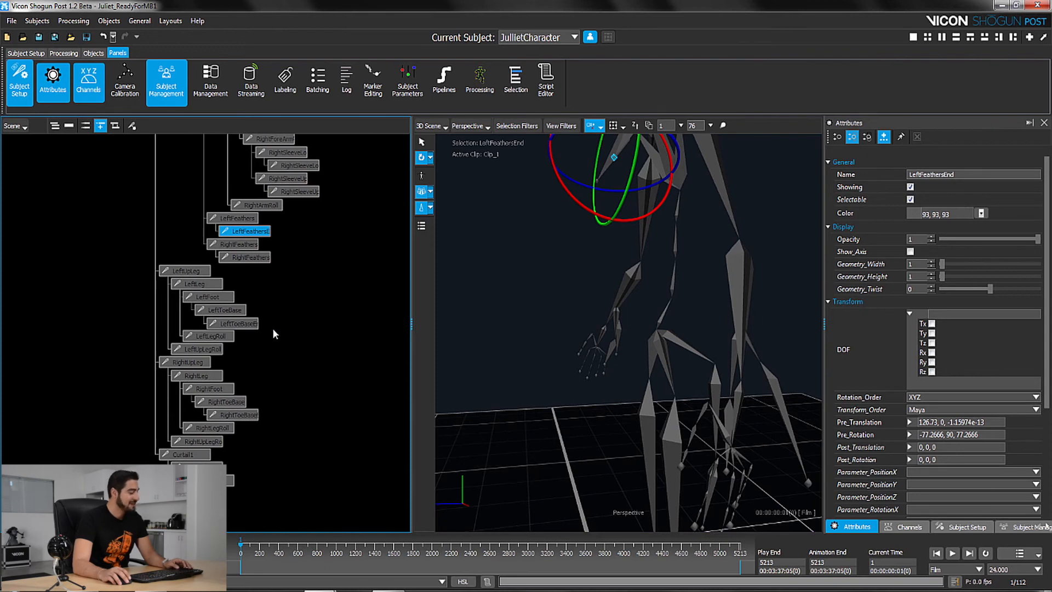
scroll(271, 328, "up", 2)
left_click(165, 251)
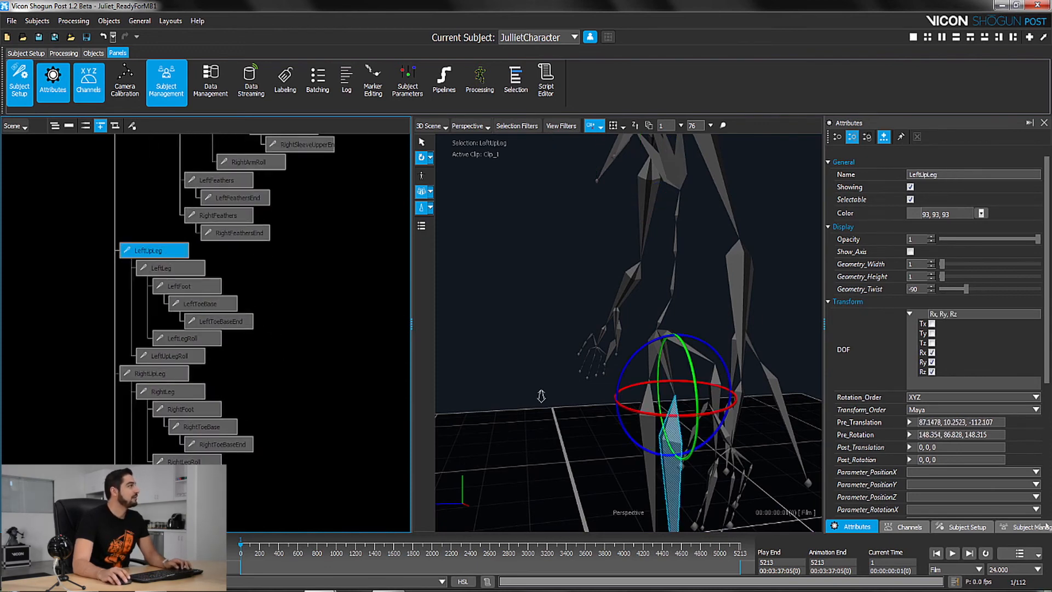
middle_click_drag(541, 396, 520, 352, "alt")
left_click_drag(520, 351, 633, 367, "alt")
middle_click_drag(633, 367, 632, 291, "alt")
right_click_drag(632, 291, 710, 354, "alt")
middle_click_drag(695, 437, 695, 414, "alt")
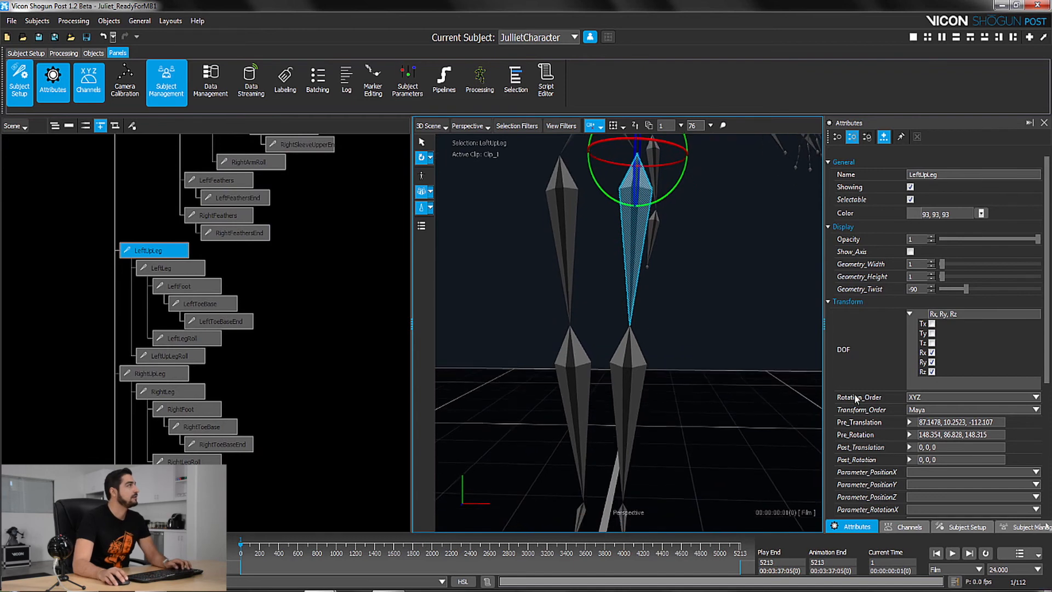
Step: Test the knee bend by rotating LeftLeg about its Z axis, clear the selection, and undo the rotation
left_click(184, 270)
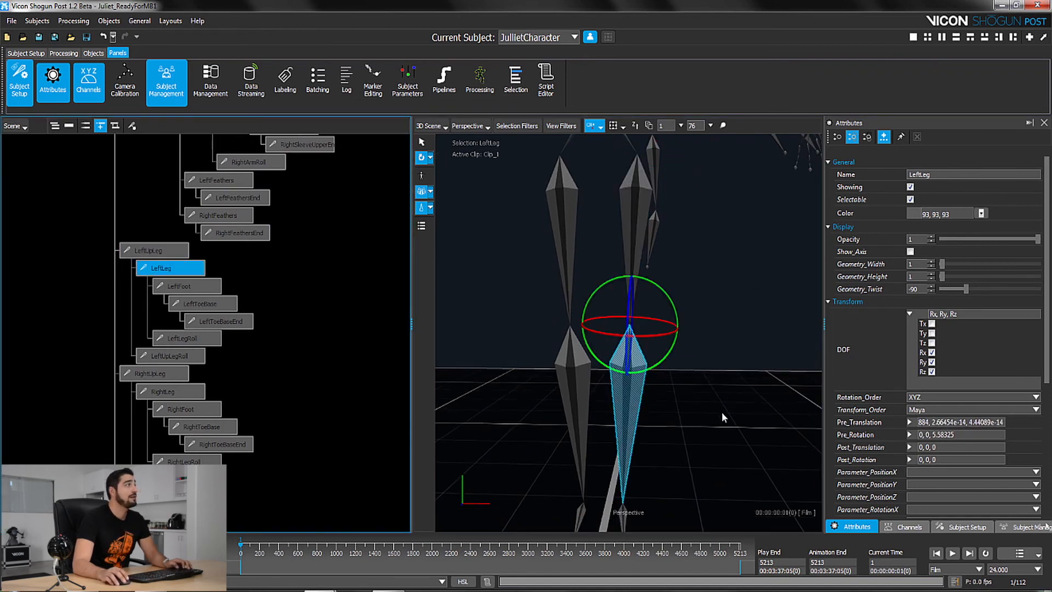
middle_click_drag(721, 413, 715, 366, "alt")
left_click_drag(714, 367, 607, 367, "alt")
middle_click_drag(607, 366, 597, 373, "alt")
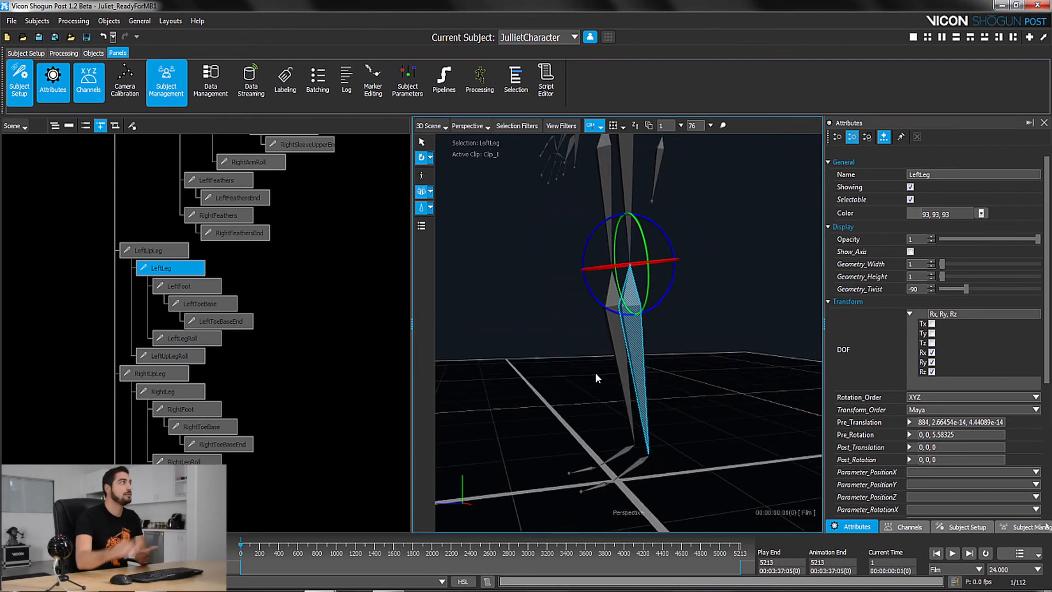
left_click_drag(683, 369, 602, 378, "alt")
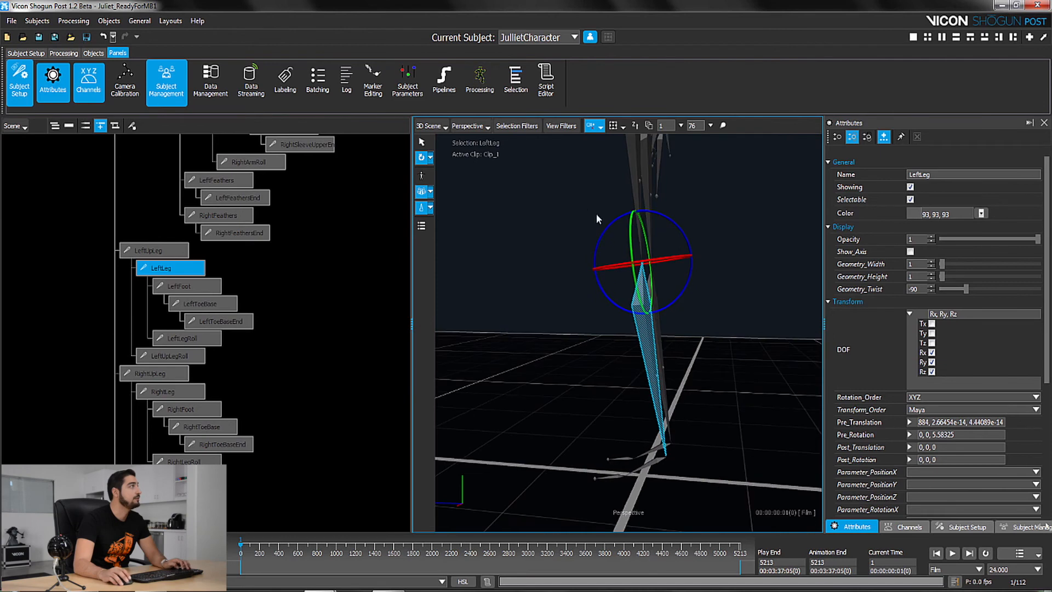
left_click_drag(607, 221, 554, 227)
left_click(554, 227)
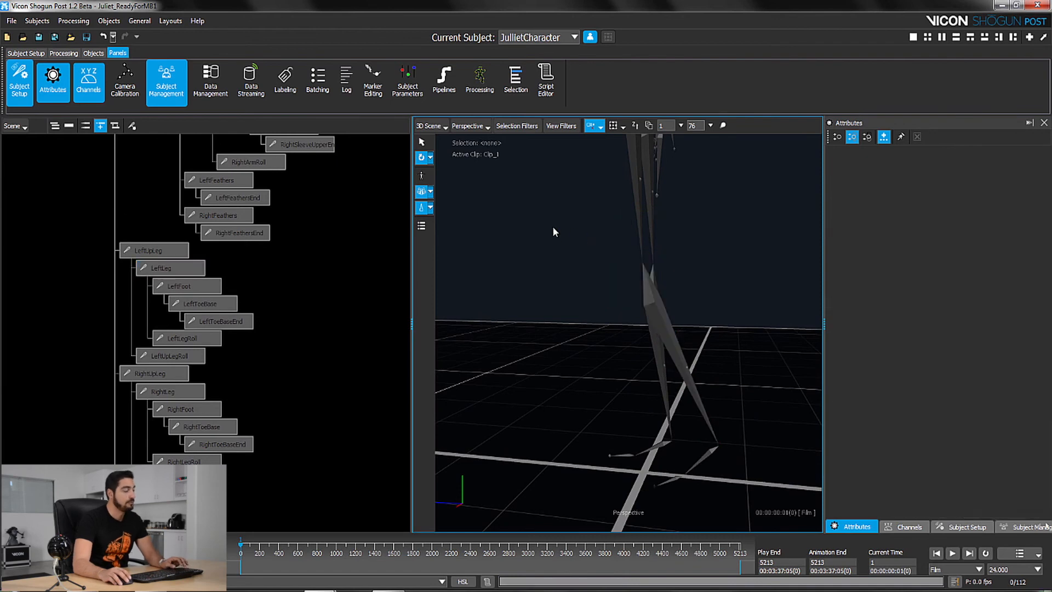
key("ctrl+z")
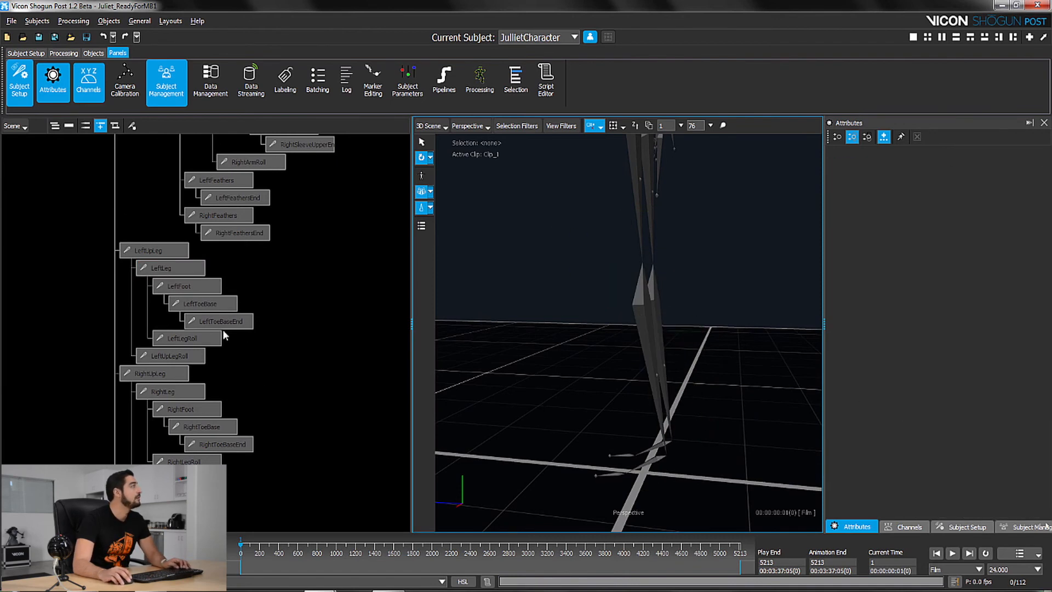
Step: Disable Rx and Ry for LeftLeg, leaving Rz as its only degree of freedom
left_click(174, 267)
left_click_drag(653, 405, 735, 394, "alt")
left_click(931, 353)
left_click(931, 362)
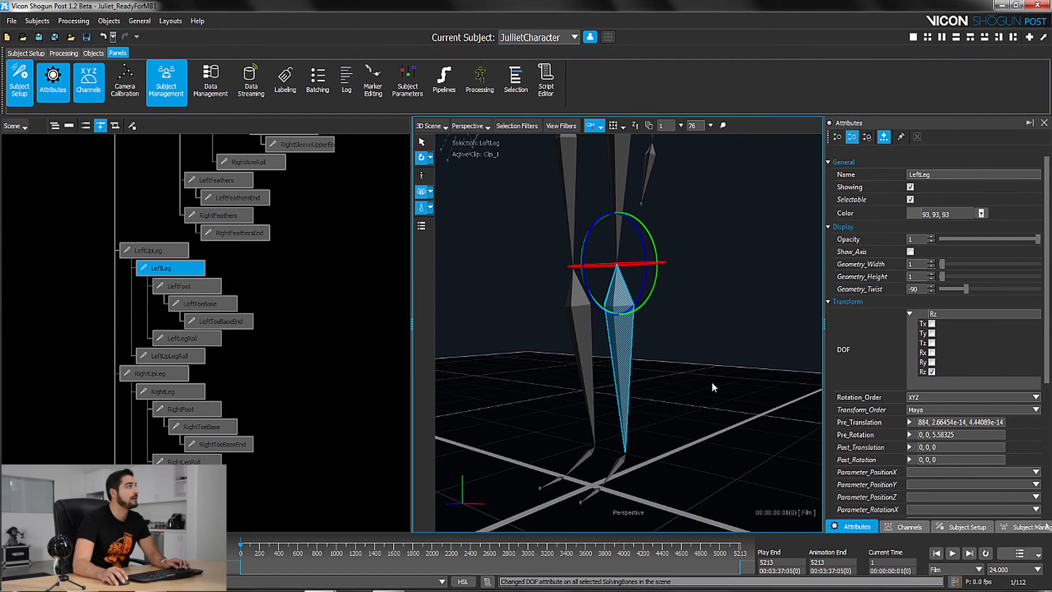
Step: Check the degrees of freedom and rotation axes of LeftFoot and LeftToeBase
scroll(648, 421, "up", 5)
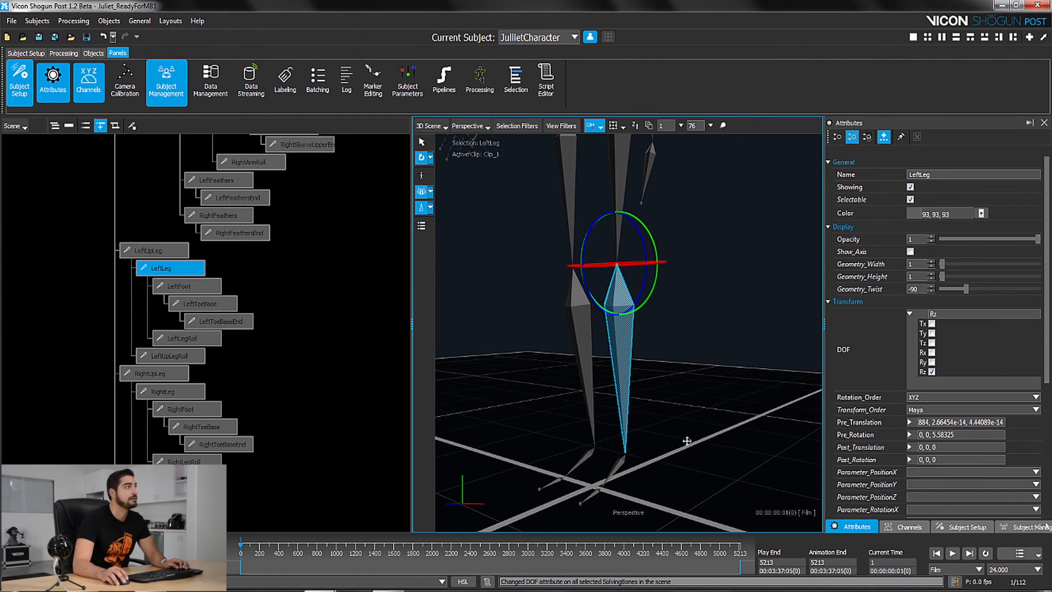
left_click(642, 411)
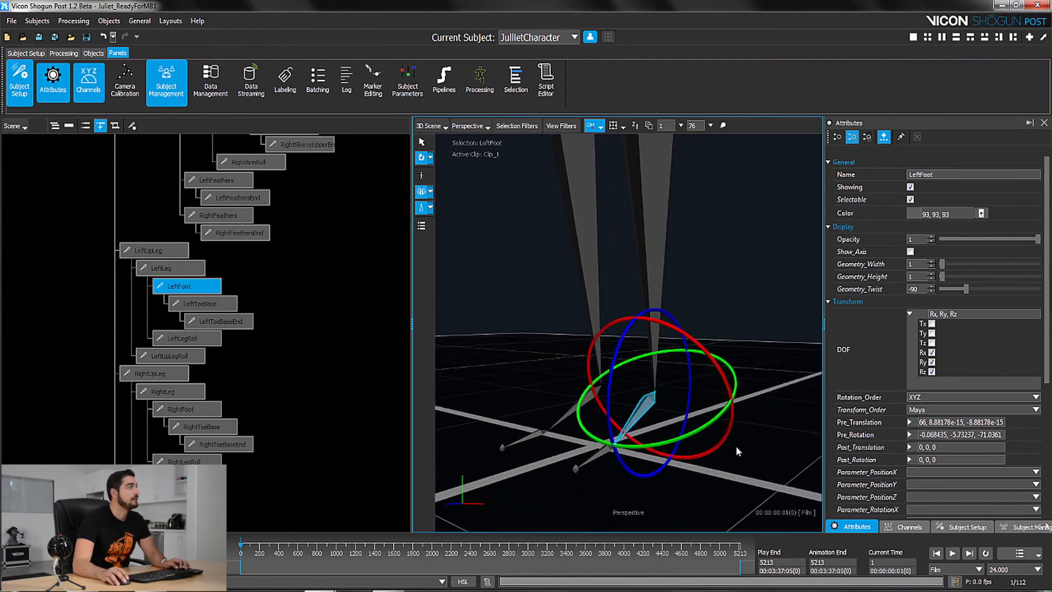
middle_click_drag(770, 420, 767, 379, "alt")
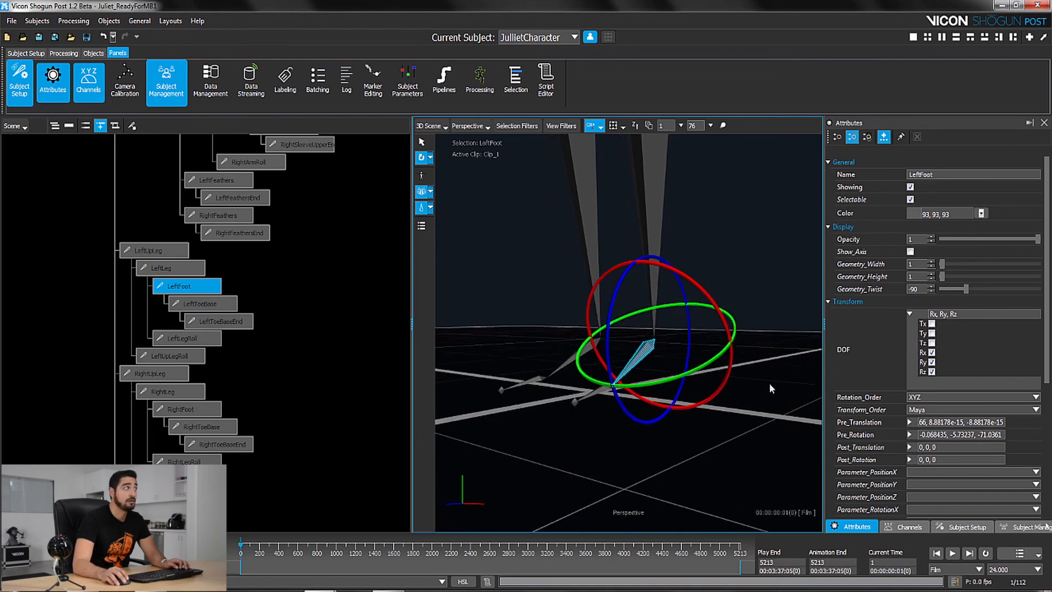
left_click_drag(540, 467, 558, 479, "alt")
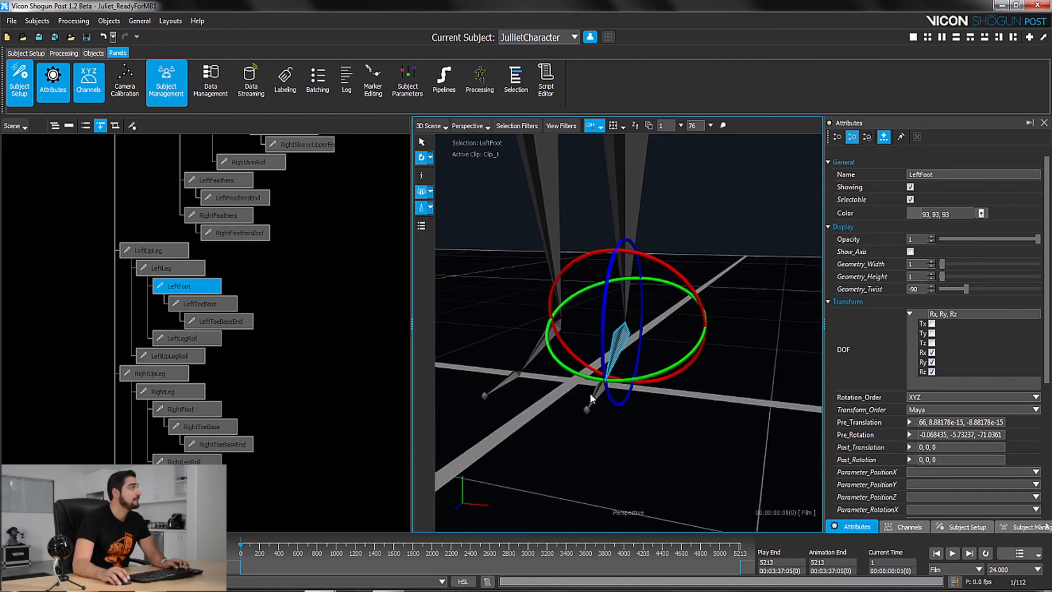
left_click(197, 301)
Step: Disable Rx, Ry and Rz for LeftToeBaseEnd
left_click(213, 324)
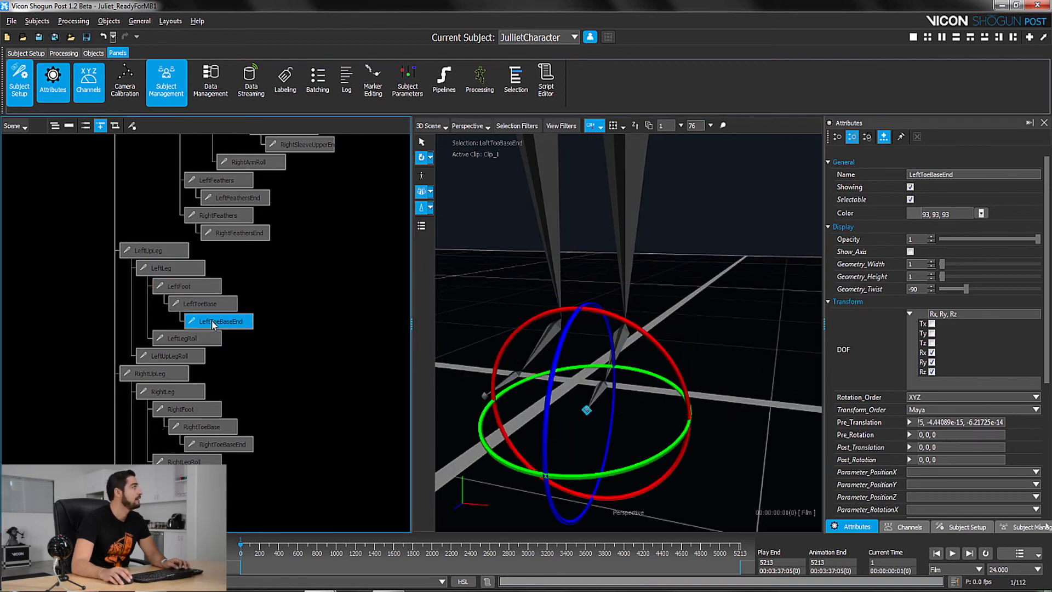
left_click_drag(775, 456, 701, 448, "alt")
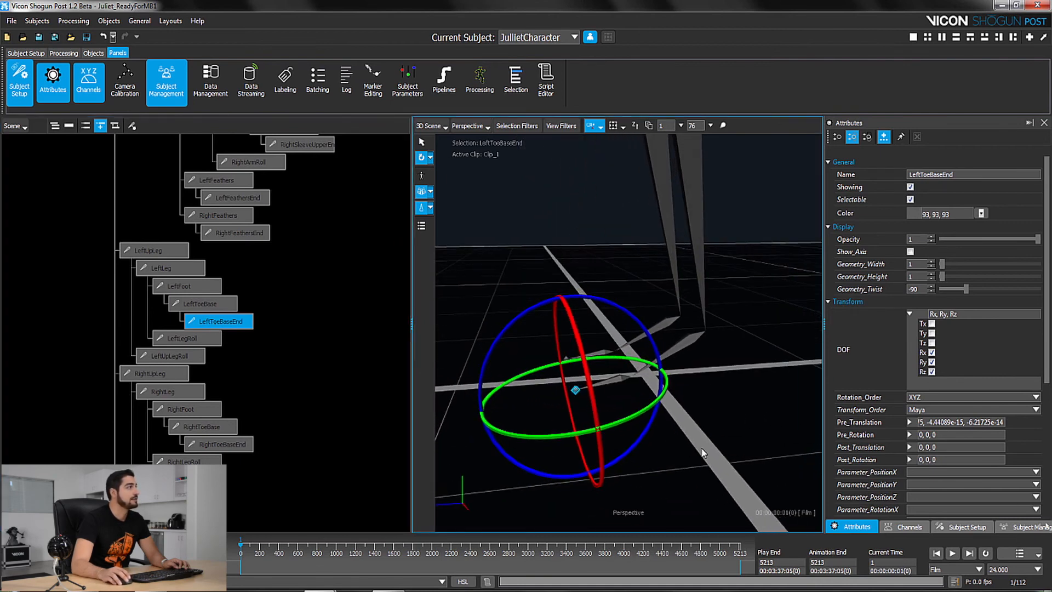
left_click(932, 352)
left_click(932, 363)
left_click(932, 372)
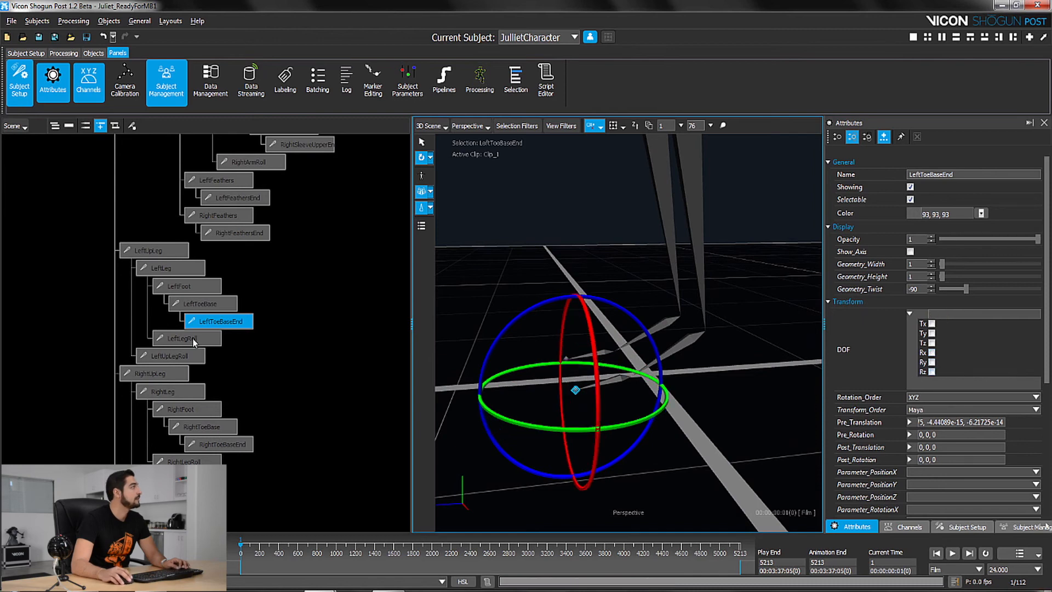
Step: Disable Rx, Ry and Rz for LeftLegRoll
left_click(193, 338)
middle_click_drag(663, 317, 630, 443, "alt")
right_click_drag(696, 373, 674, 383, "alt")
left_click_drag(666, 466, 800, 377, "alt")
left_click(933, 362)
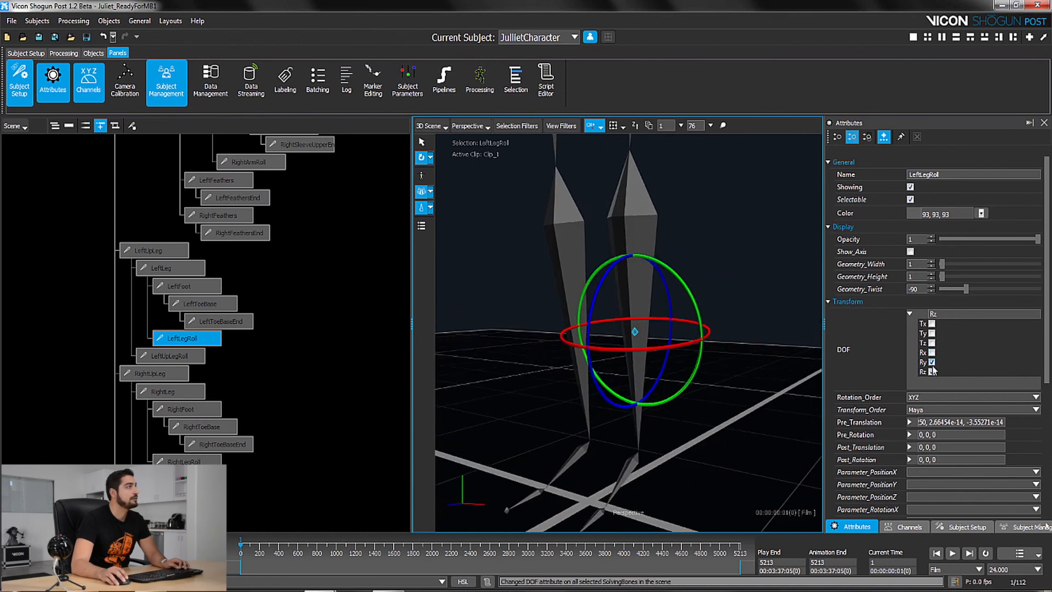
left_click(932, 371)
Step: Disable Rx, Ry and Rz for LeftUpLegRoll
left_click(178, 362)
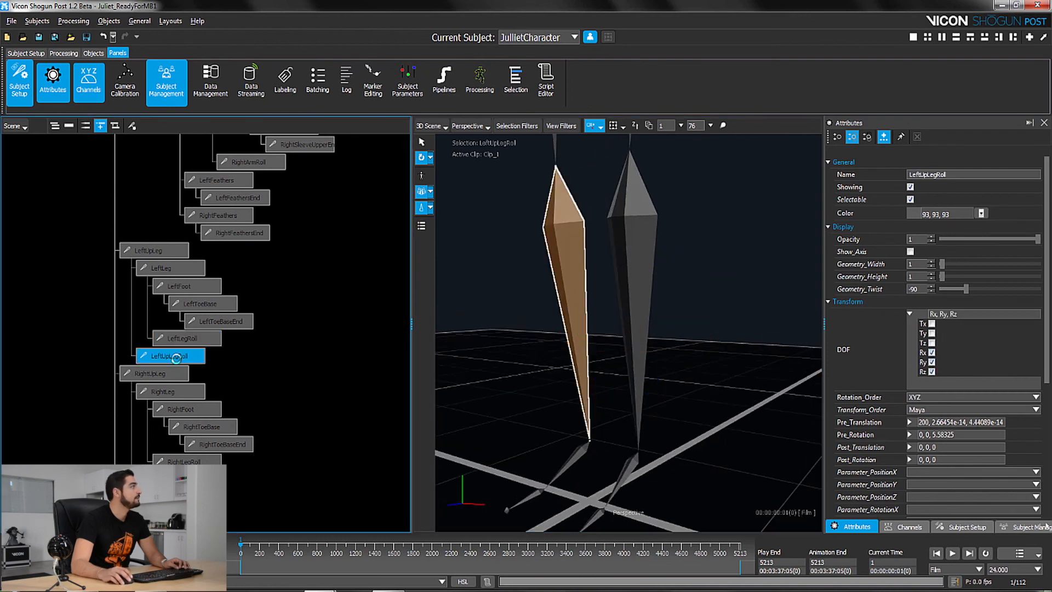
middle_click_drag(561, 336, 537, 461, "alt")
left_click(932, 353)
left_click(932, 362)
left_click(932, 371)
Step: Select RightUpLeg and check its degrees of freedom and rotation axes
left_click(329, 450)
left_click_drag(329, 451, 371, 462)
left_click(206, 383)
middle_click_drag(492, 338, 511, 433, "alt")
left_click_drag(511, 433, 558, 409, "alt")
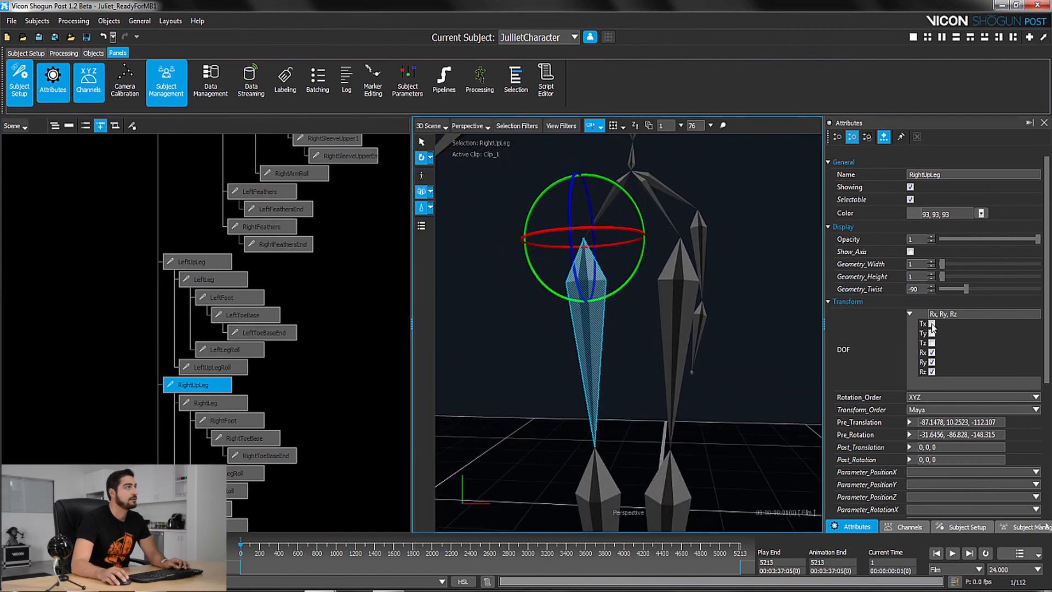
Step: Disable Rx and Ry for RightLeg, keeping only Rz as its degree of freedom
left_click(206, 405)
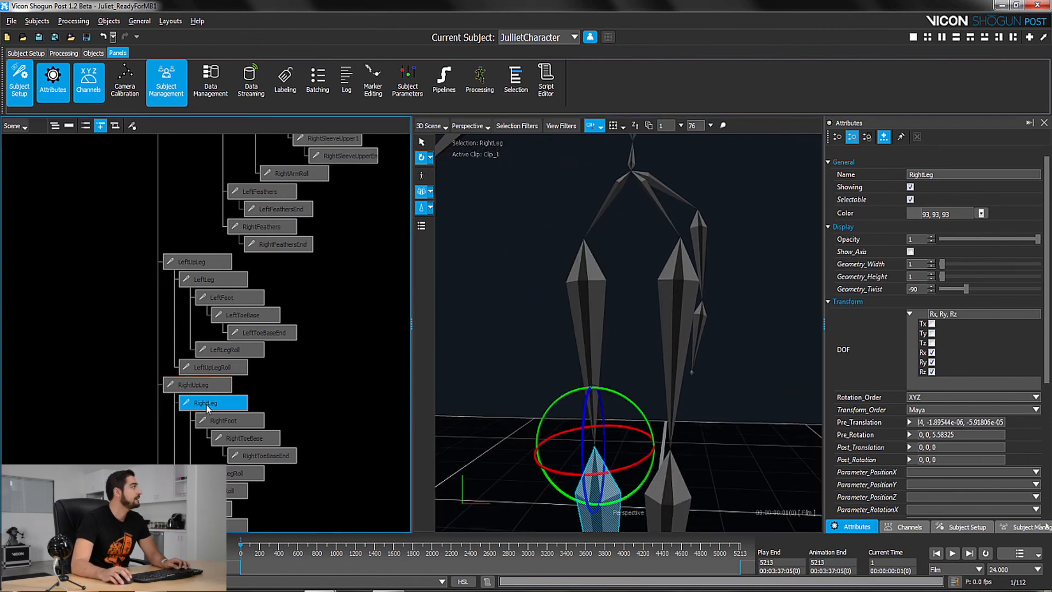
middle_click_drag(515, 395, 495, 337, "alt")
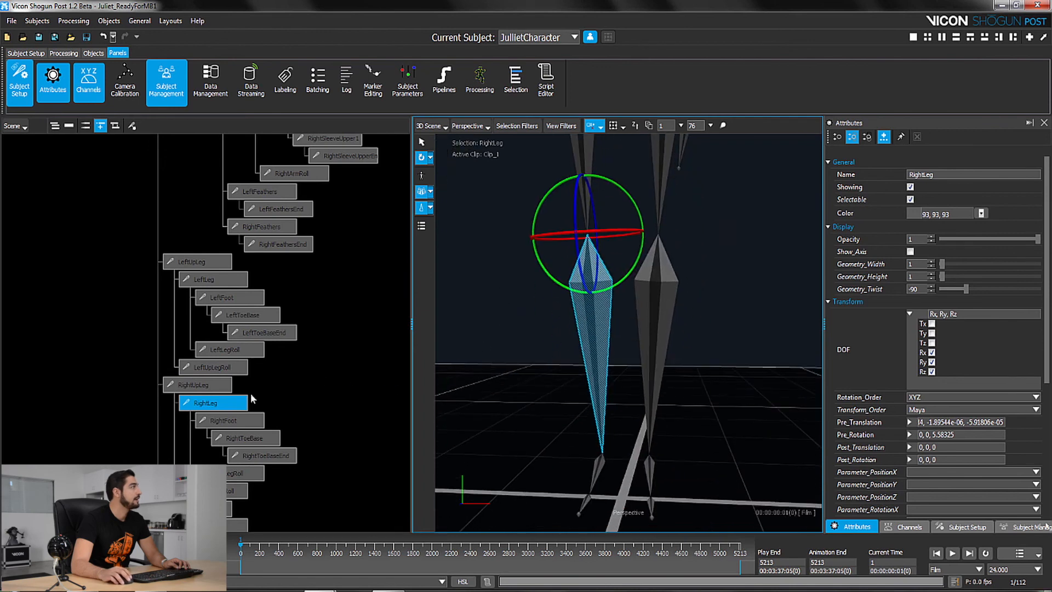
left_click(932, 353)
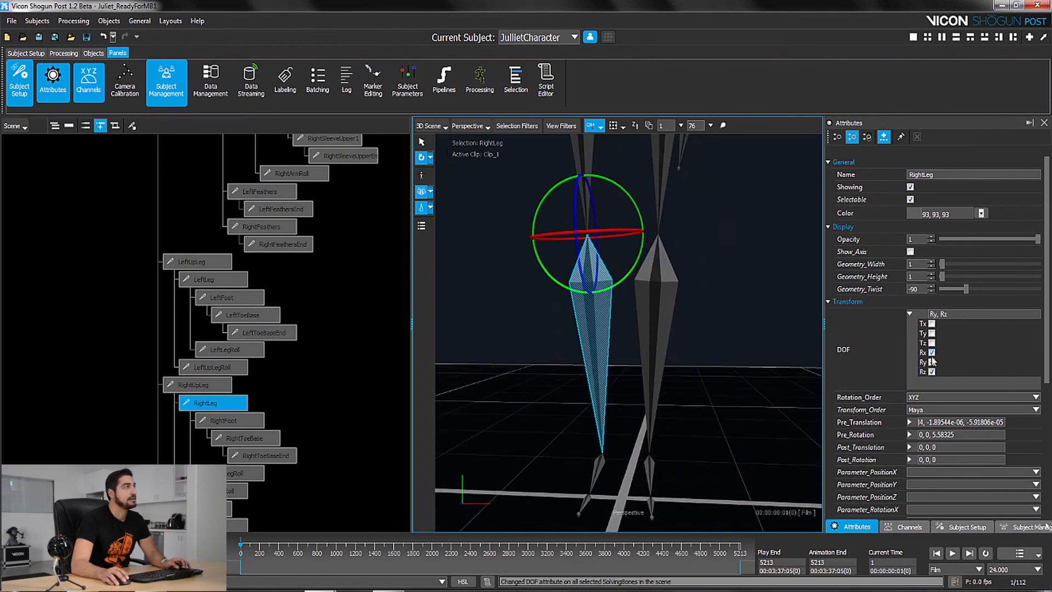
left_click_drag(508, 373, 623, 386, "alt")
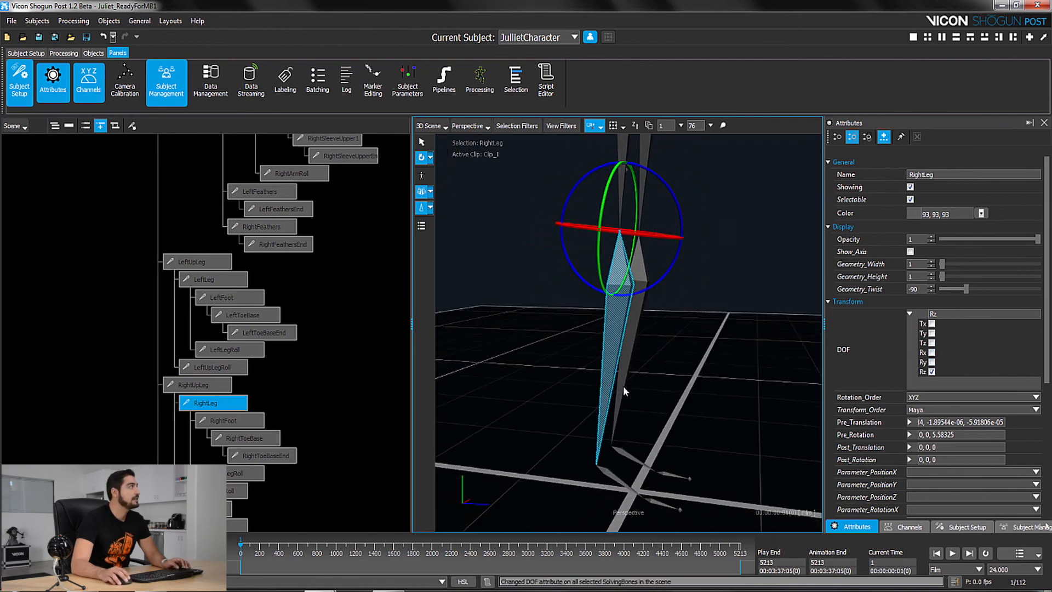
Step: Check the degrees of freedom of RightFoot and RightToeBase, and disable Rx, Ry and Rz for RightToeBaseEnd
left_click(244, 423)
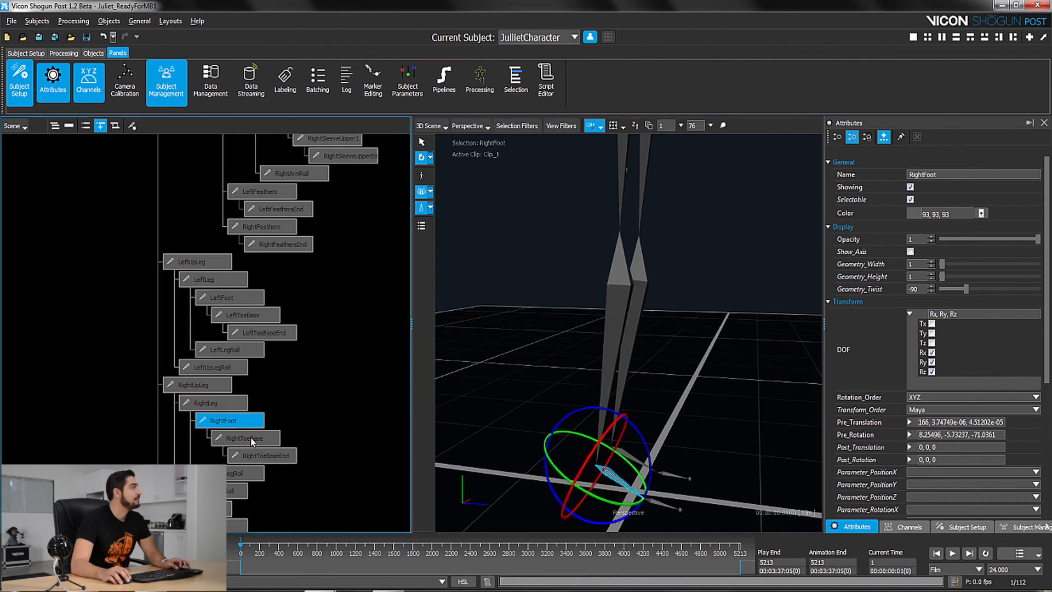
left_click(250, 439)
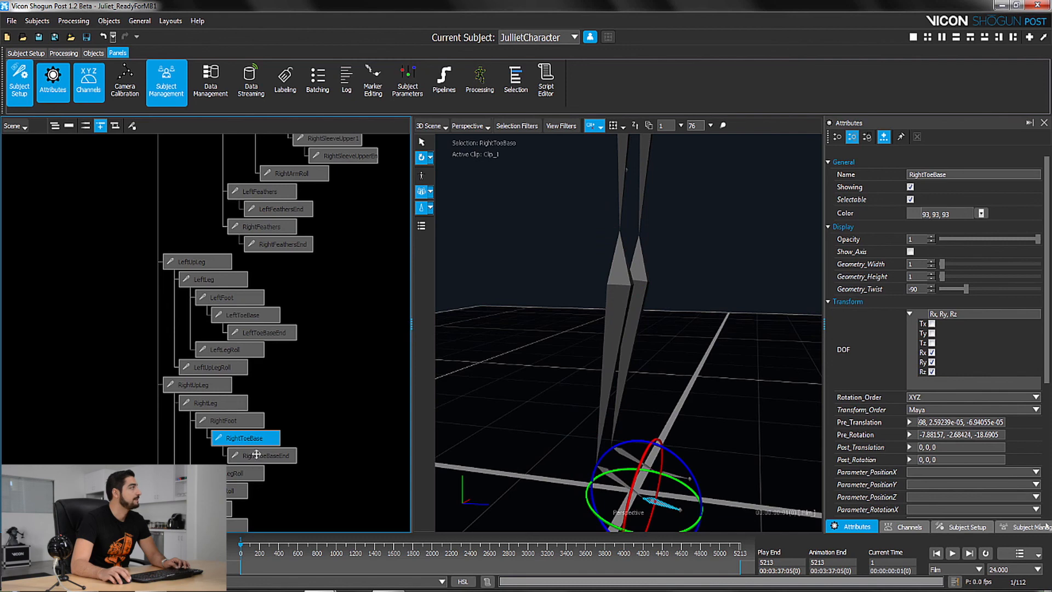
left_click(258, 457)
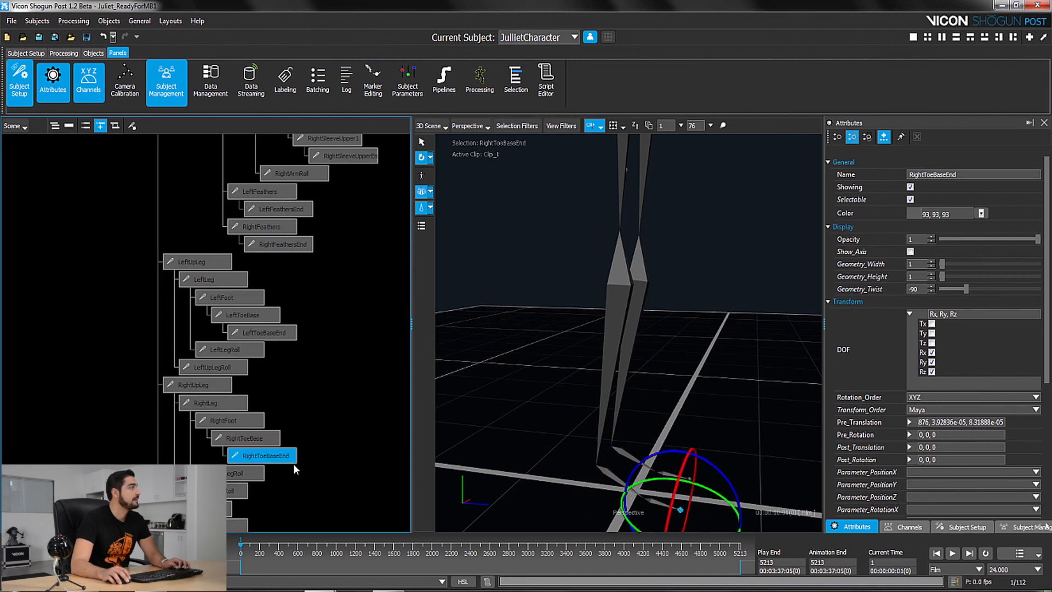
left_click(932, 352)
left_click(933, 362)
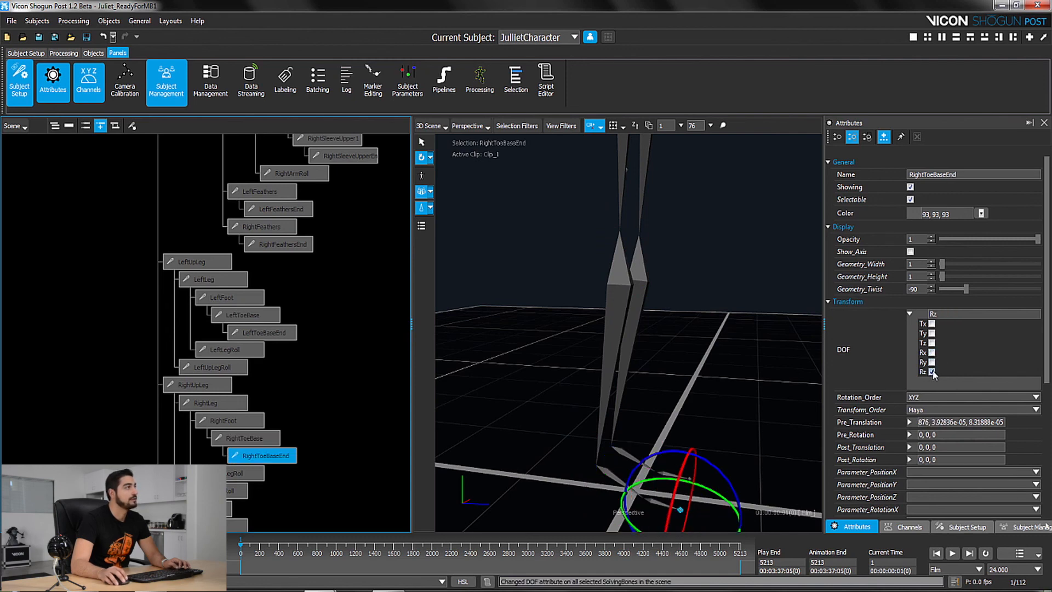
Step: Disable Rx, Ry and Rz for RightLegRoll
middle_click_drag(360, 427, 341, 282)
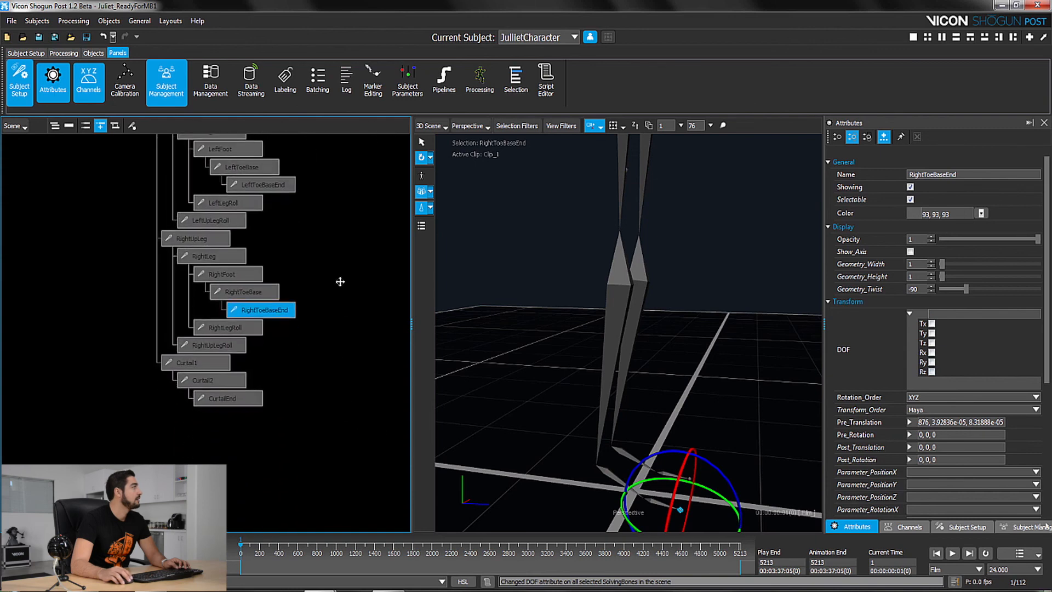
left_click(252, 324)
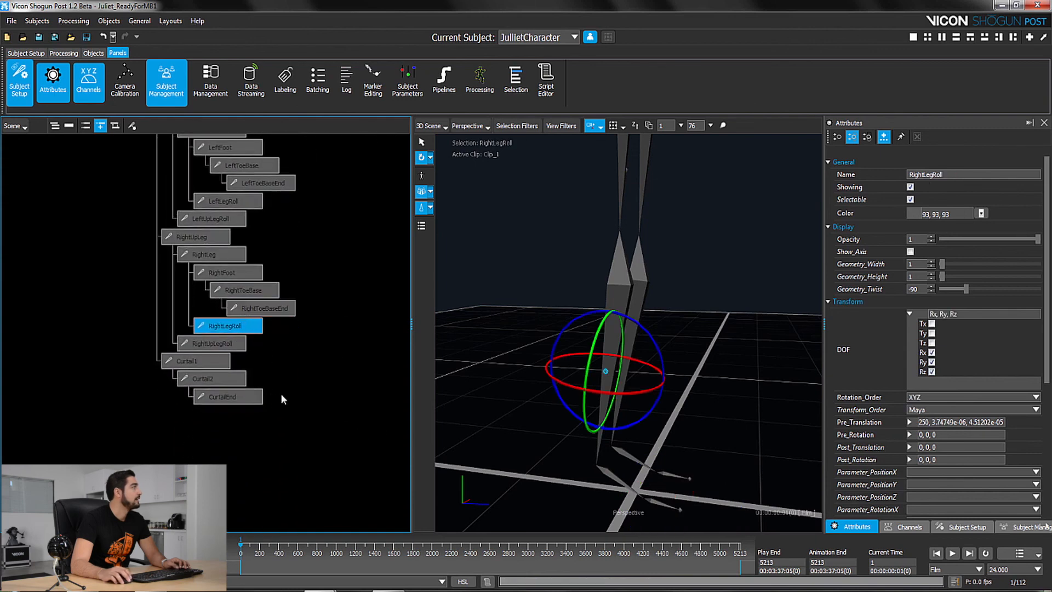
middle_click_drag(297, 403, 318, 461)
left_click(932, 352)
left_click(932, 362)
left_click(932, 371)
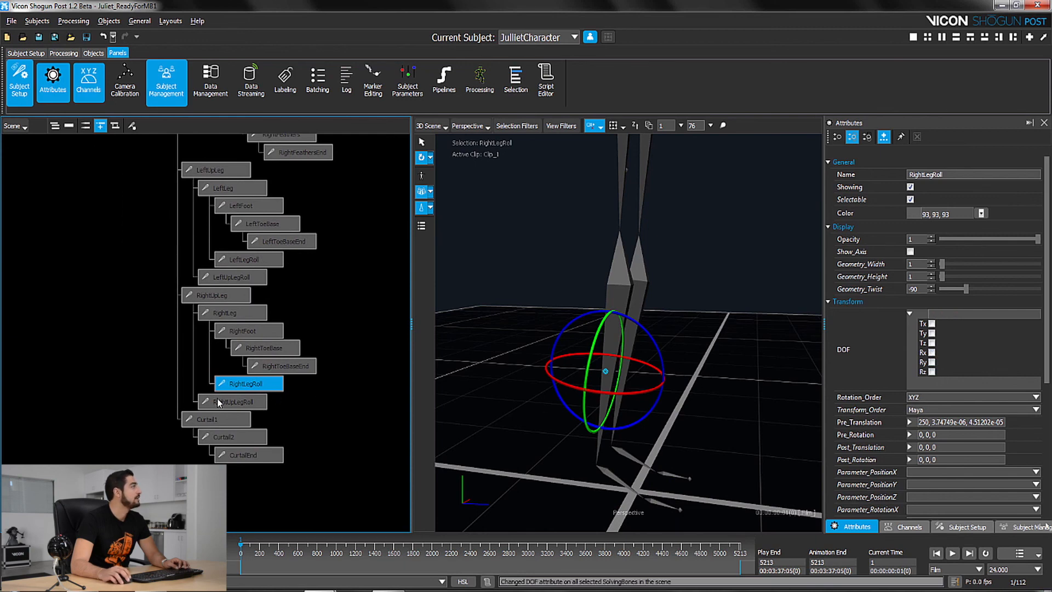
Step: Disable Rx, Ry and Rz for RightUpLegRoll
left_click(219, 403)
right_click_drag(577, 295, 585, 335, "alt")
middle_click_drag(584, 334, 592, 439, "alt")
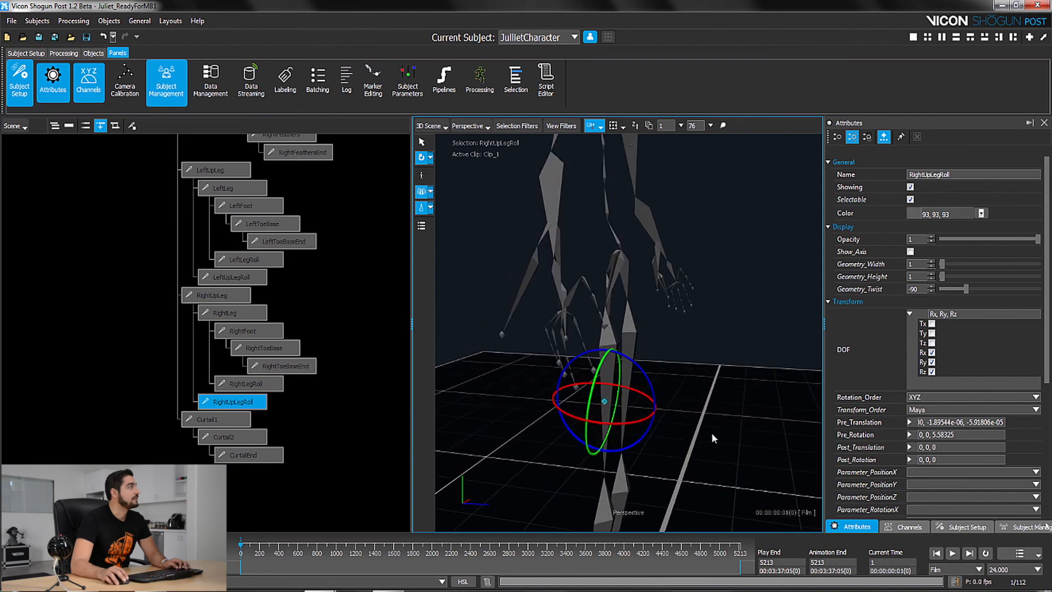
left_click(932, 352)
left_click(933, 362)
left_click(932, 372)
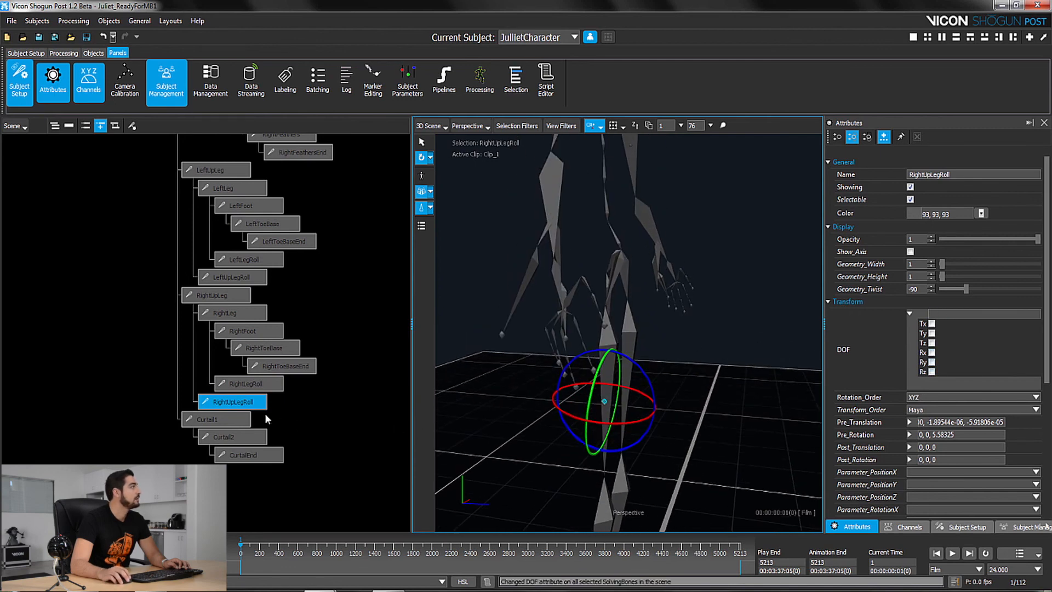
Step: Disable Rx, Ry and Rz for Curtail1
left_click(219, 418)
left_click_drag(596, 334, 653, 365, "alt")
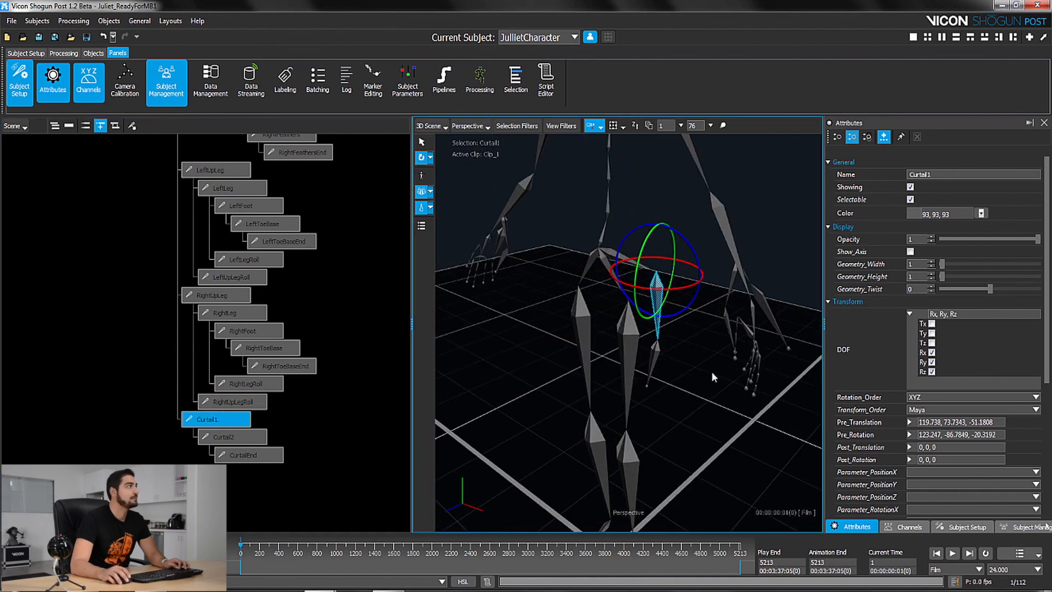
left_click(932, 353)
left_click(932, 362)
left_click(932, 372)
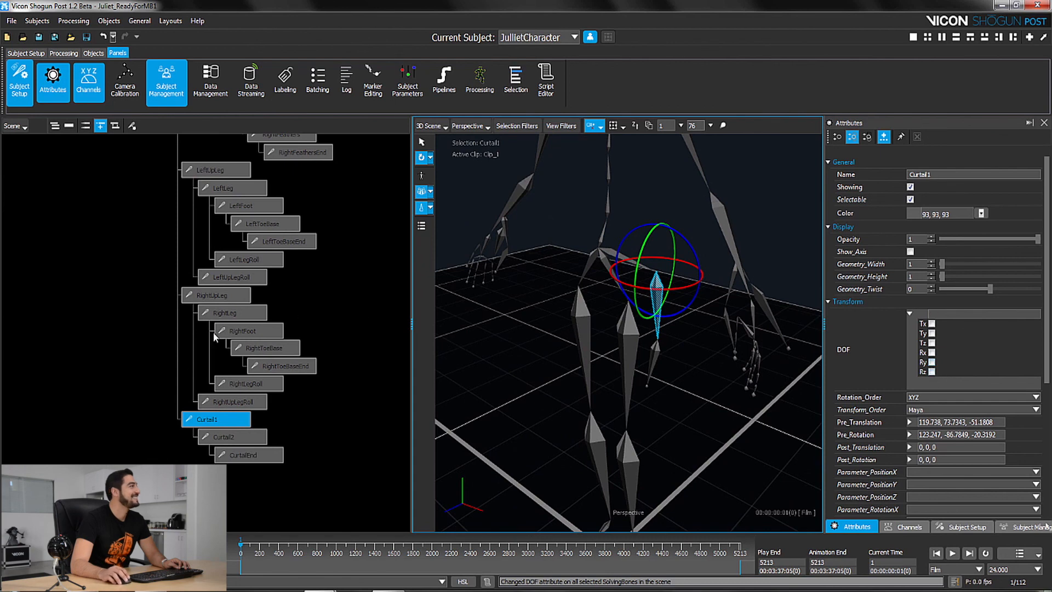
Step: Disable Rx, Ry and Rz for Curtail2 and CurtailEnd together, and clear the selection
left_click_drag(324, 473, 234, 437)
left_click(933, 353)
left_click(932, 362)
left_click(932, 372)
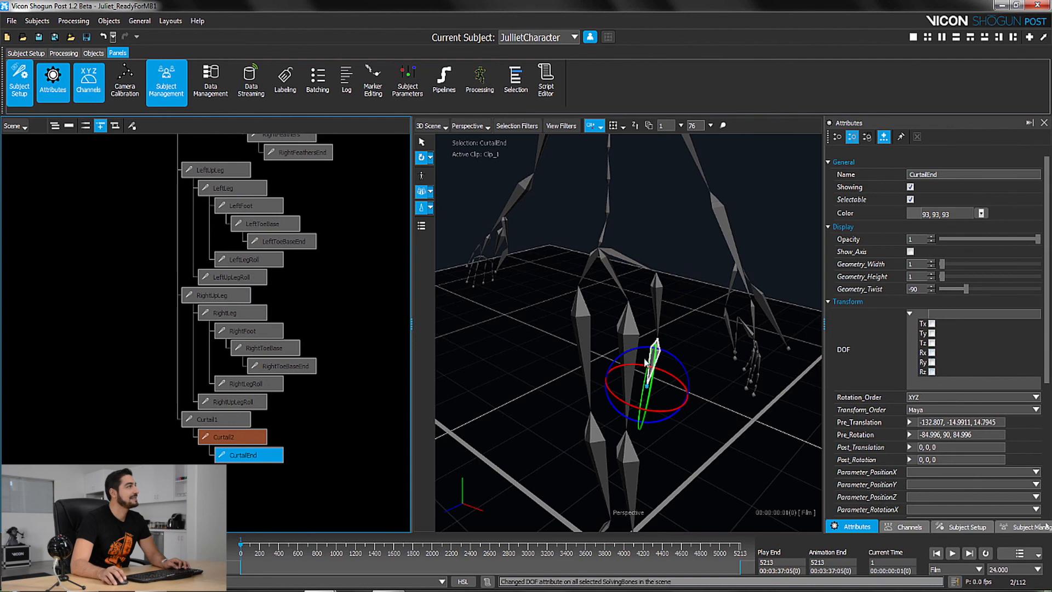
left_click(680, 338)
middle_click_drag(674, 309, 669, 416, "alt")
left_click_drag(570, 356, 641, 339, "alt")
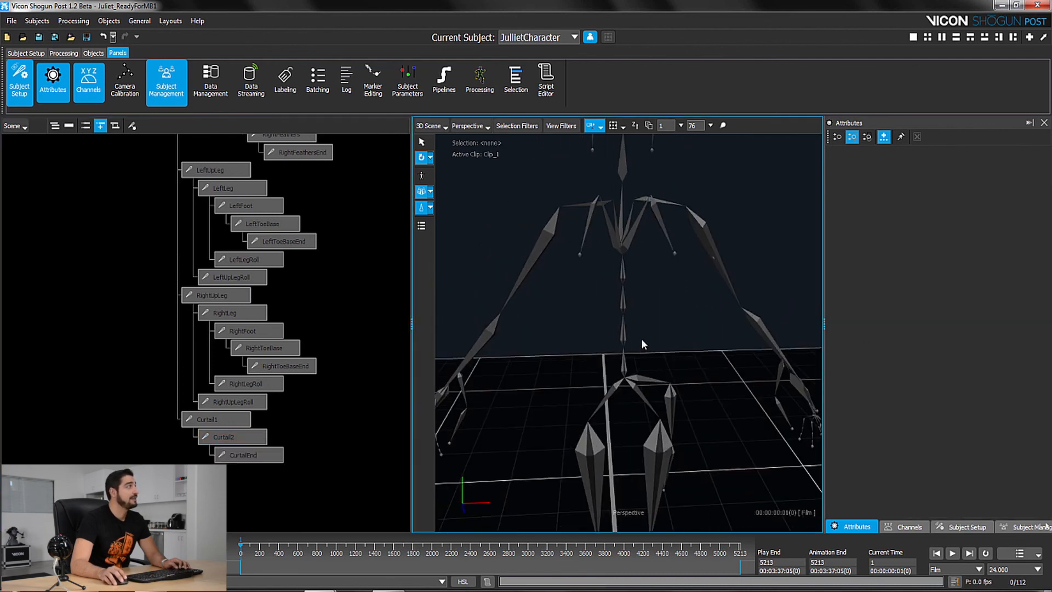
right_click_drag(641, 340, 631, 466, "alt")
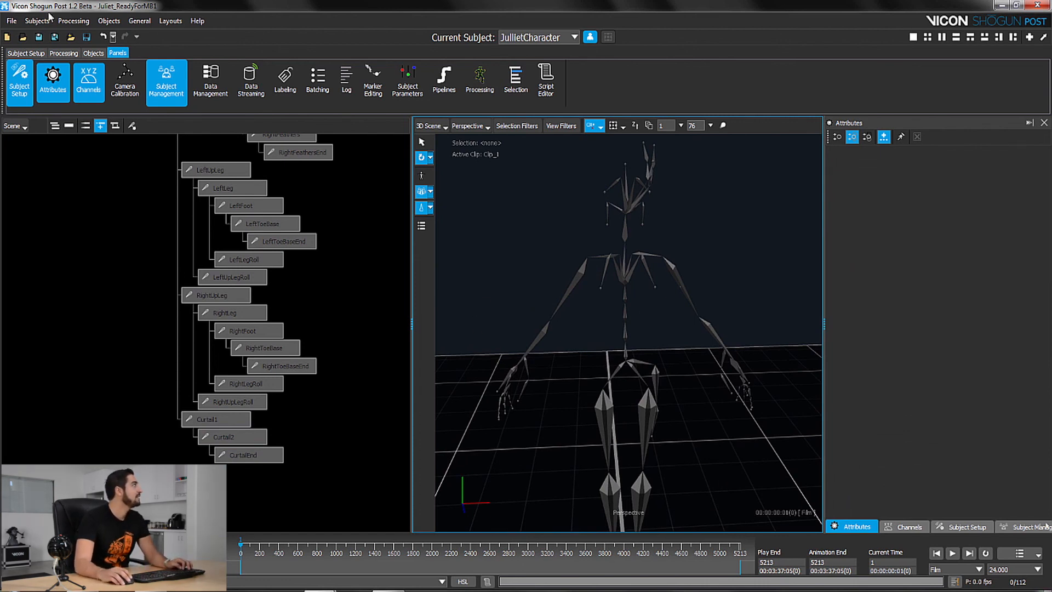
Step: Export the skeleton as the Vicon Solving Setup file JullietCharacter in the Desktop's Tutorial_Data folder
left_click(12, 21)
left_click(28, 101)
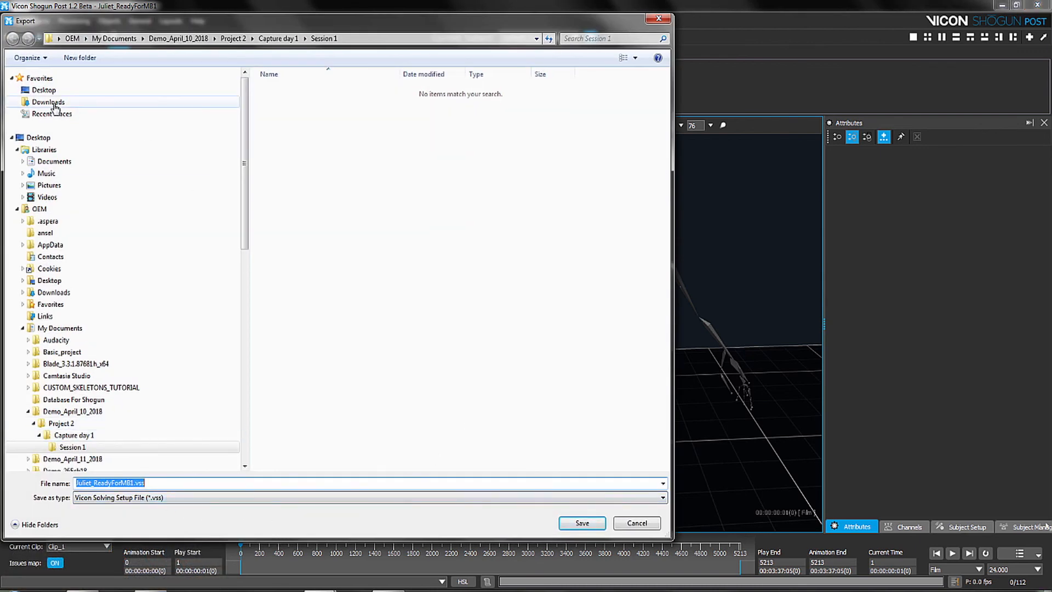
left_click(43, 90)
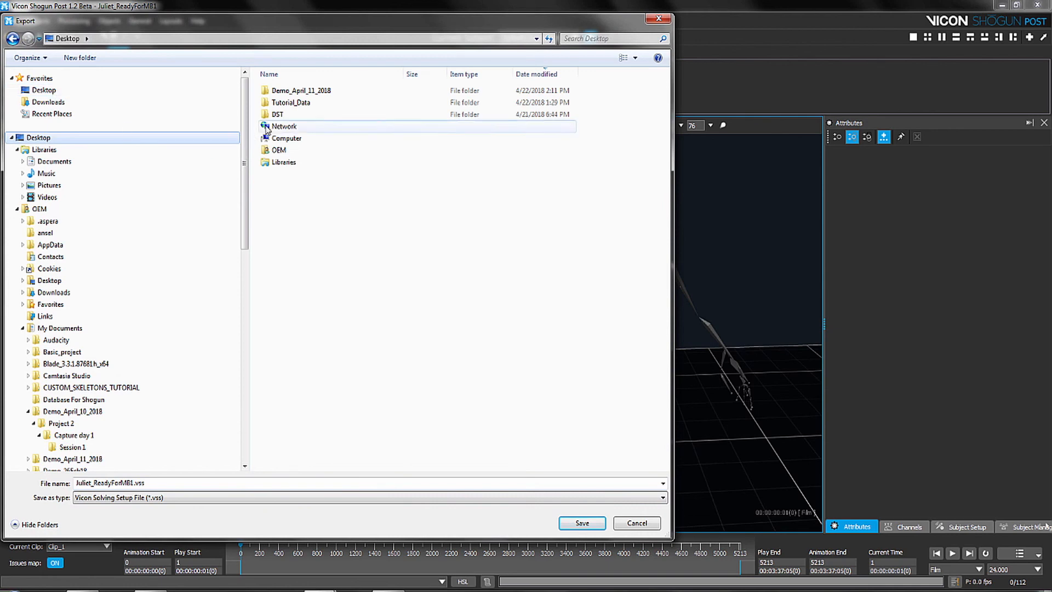
double_click(276, 103)
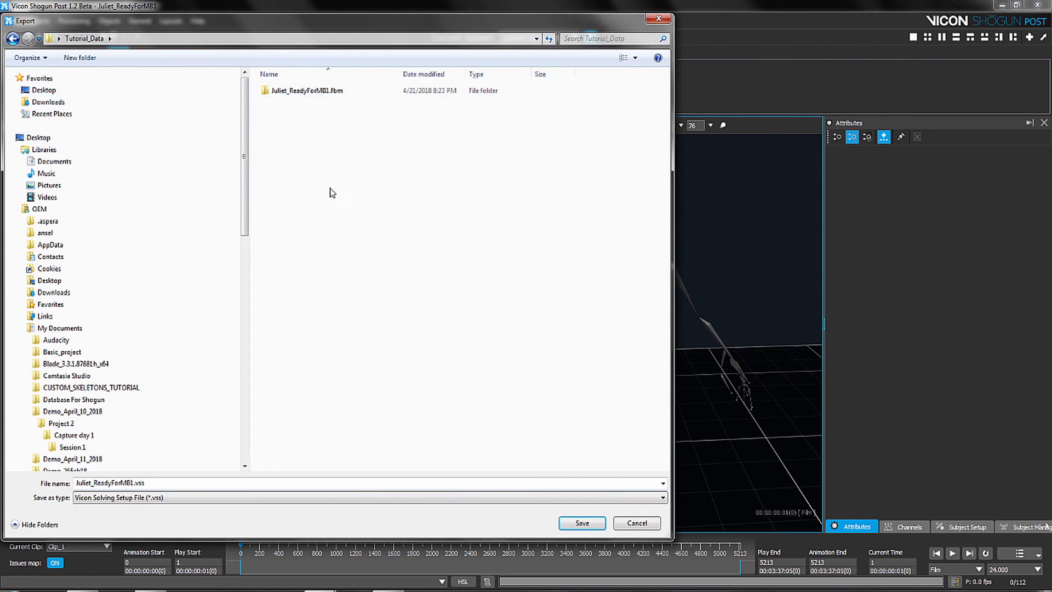
left_click(133, 482)
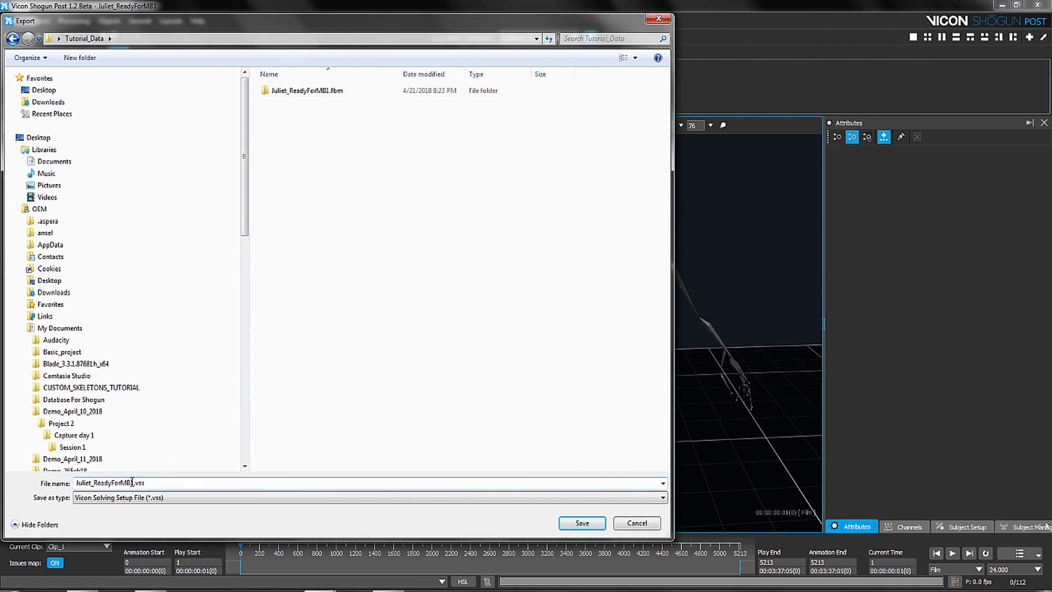
double_click(132, 482)
type("JullietCharacter")
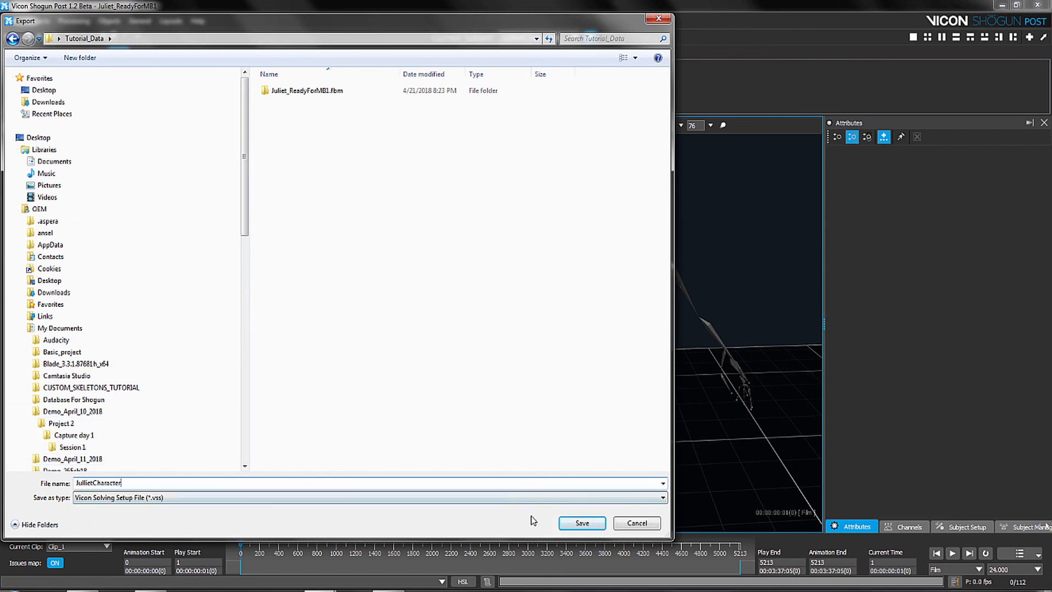
left_click(573, 529)
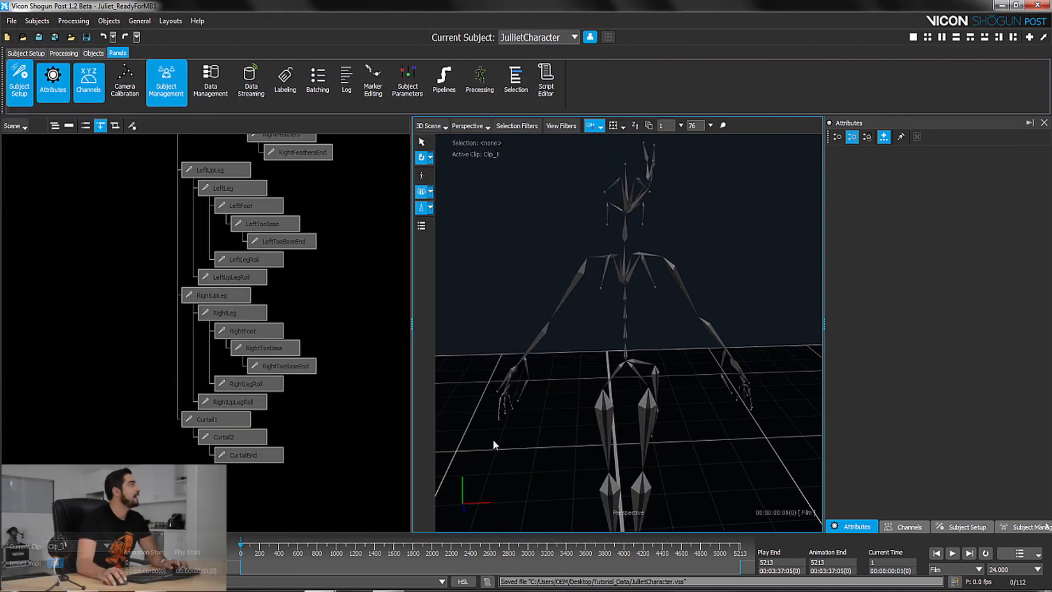